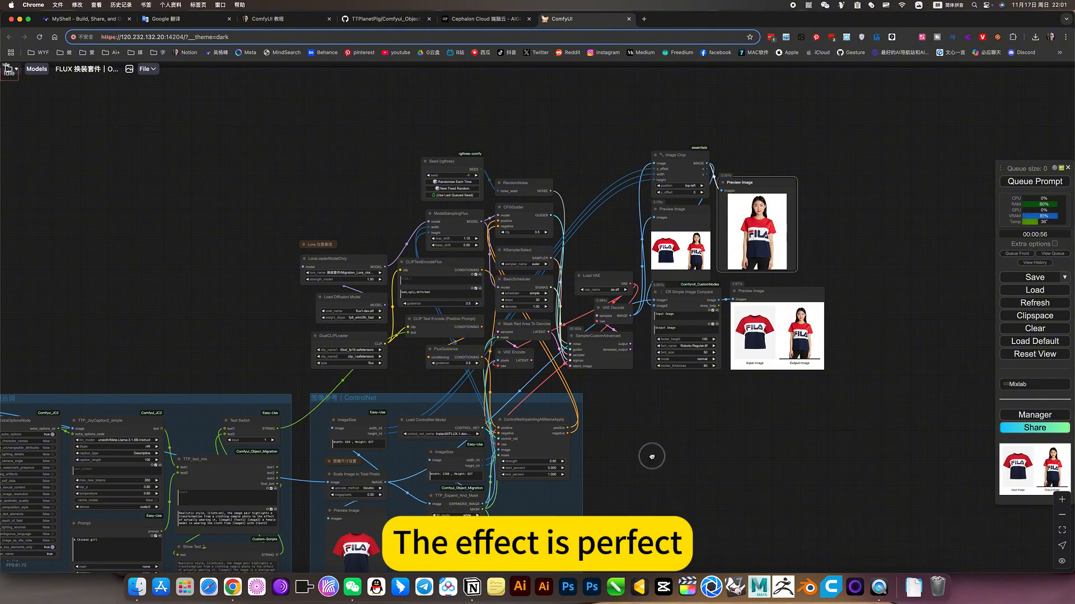
Examine the clothes-swap workflow from the garment image upload through the prompt and ControlNet groups to the final preview images
left_click_drag(652, 457, 809, 269)
left_click_drag(469, 518, 513, 523)
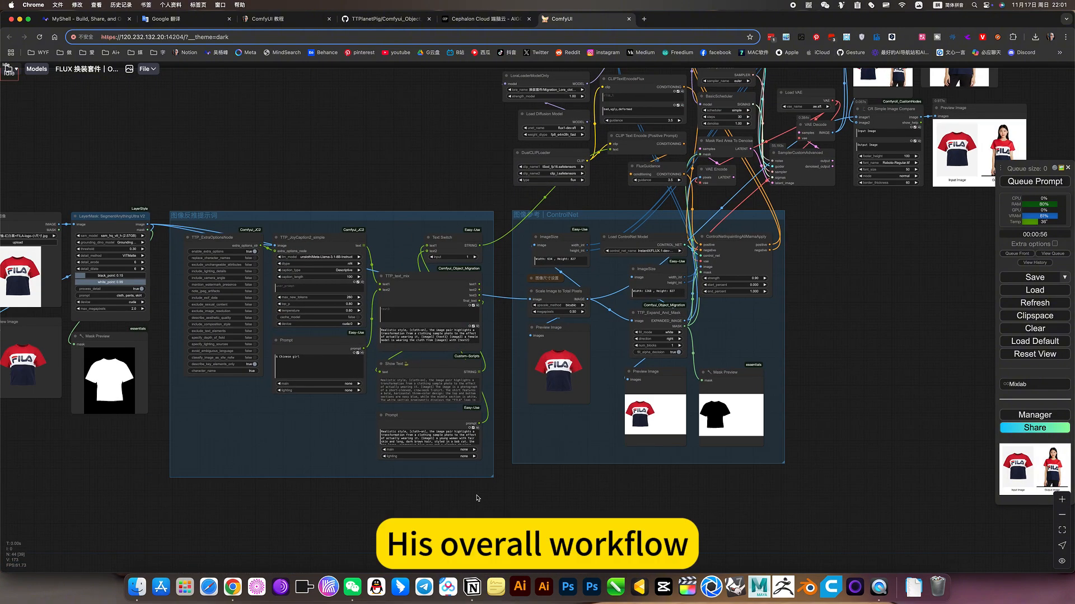
scroll(477, 498, "down", 5)
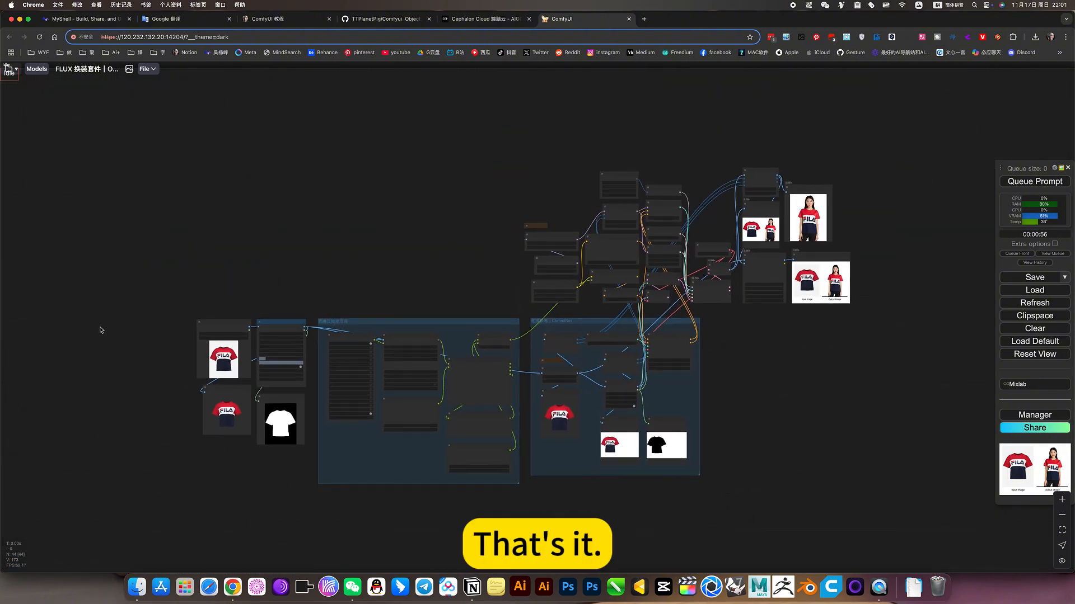
scroll(224, 364, "up", 5)
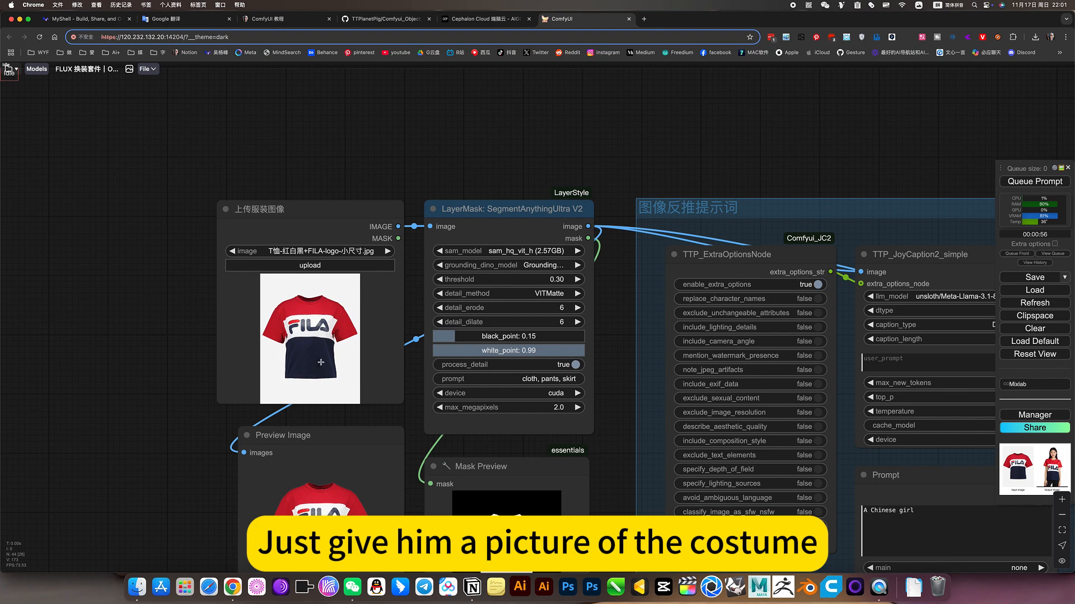
scroll(338, 346, "down", 5)
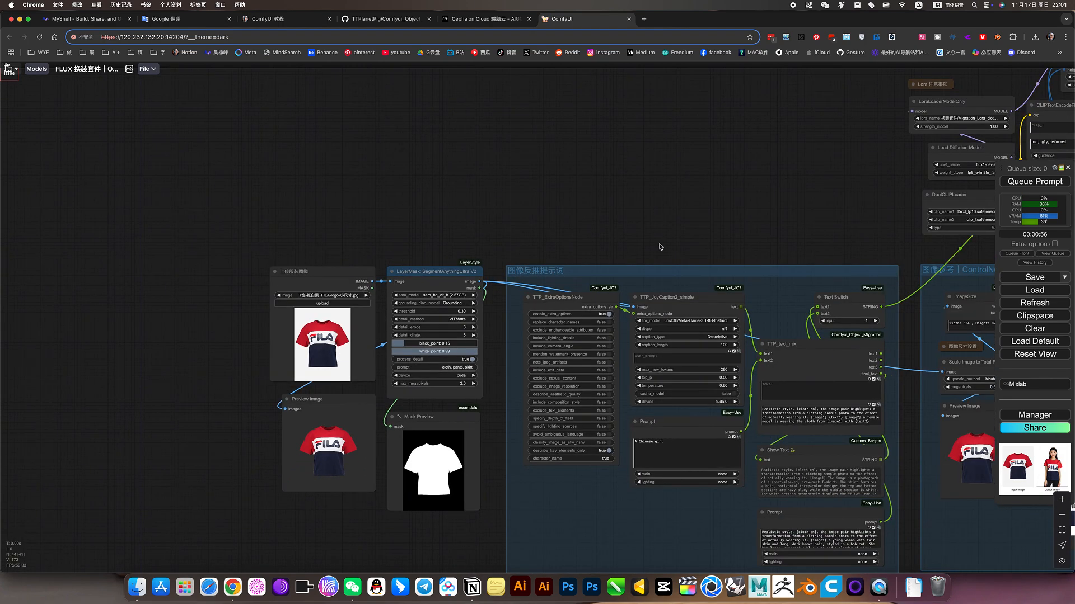
left_click_drag(724, 239, 235, 198)
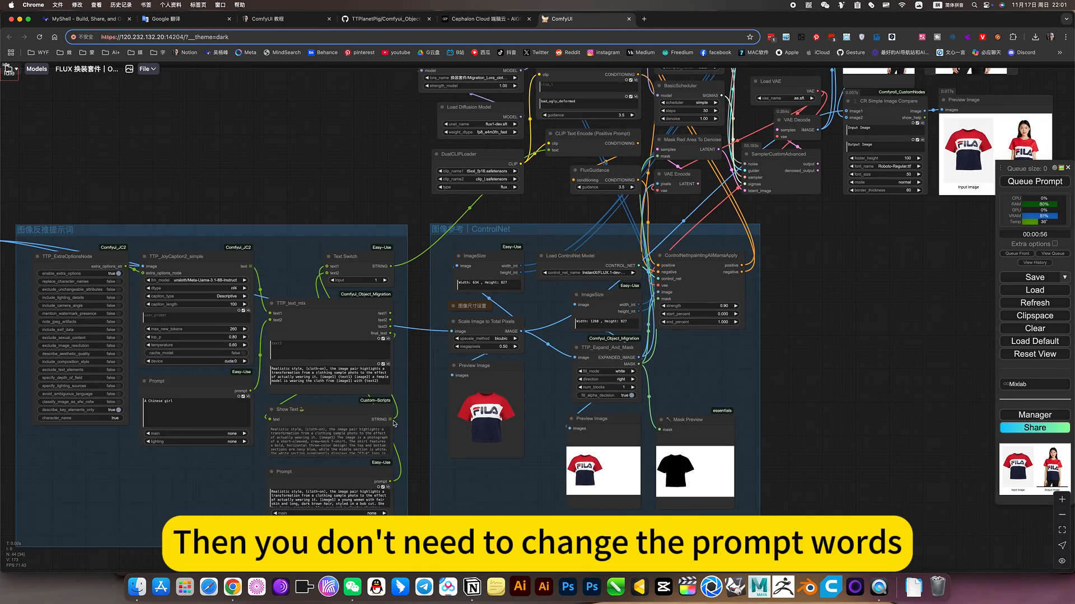
left_click_drag(892, 275, 635, 415)
scroll(795, 224, "up", 5)
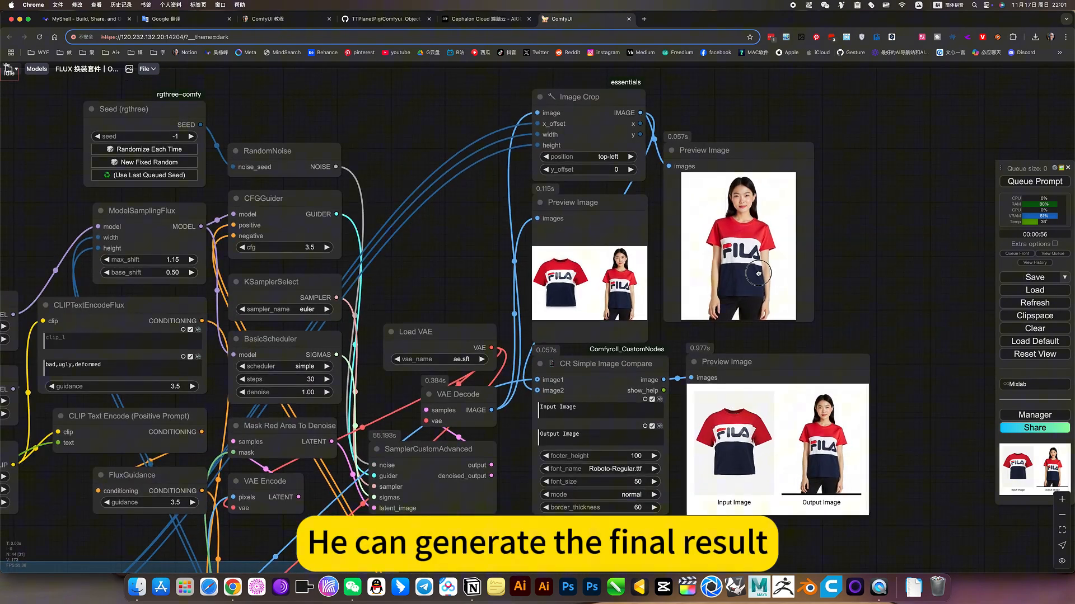
left_click_drag(758, 274, 594, 273)
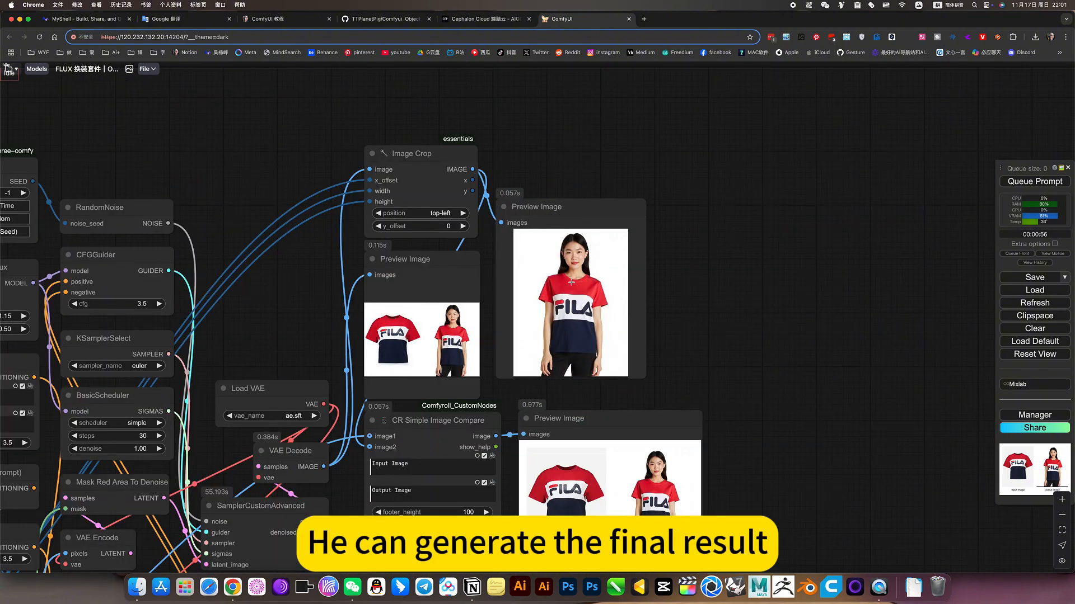
scroll(554, 259, "up", 5)
scroll(563, 269, "down", 10)
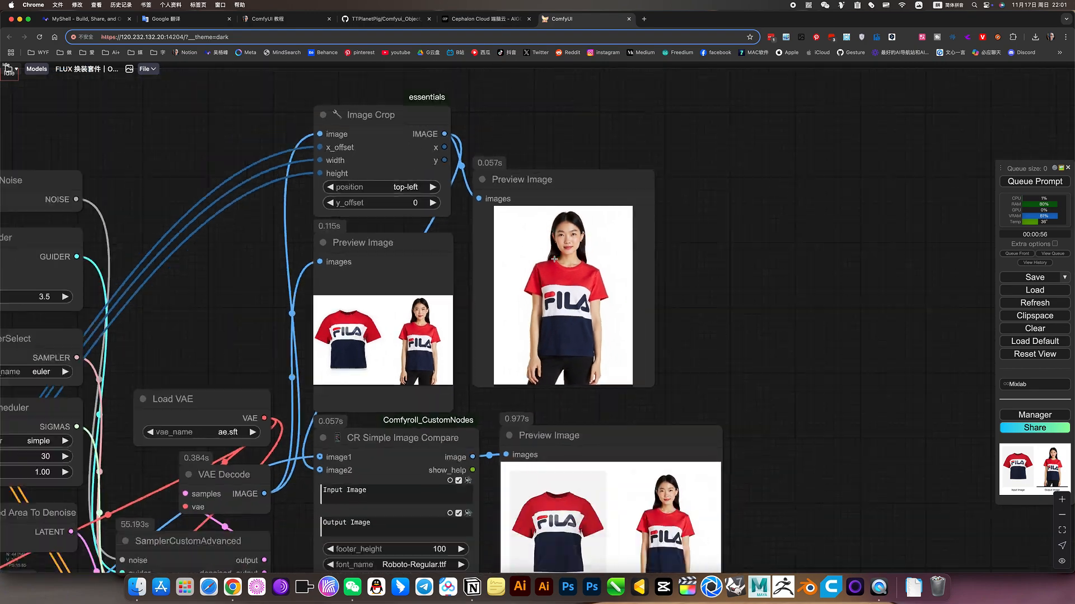
Inspect the 图像反推提示词 group, including the "A Chinese girl" Prompt node and the TTP_text_mix node
left_click_drag(767, 326, 952, 220)
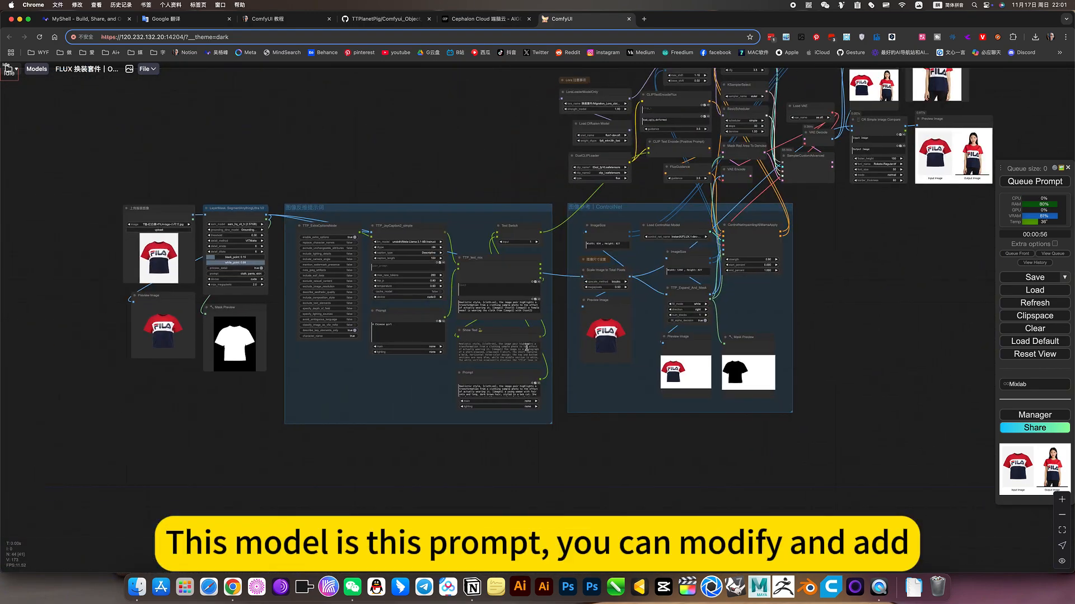
scroll(354, 333, "up", 10)
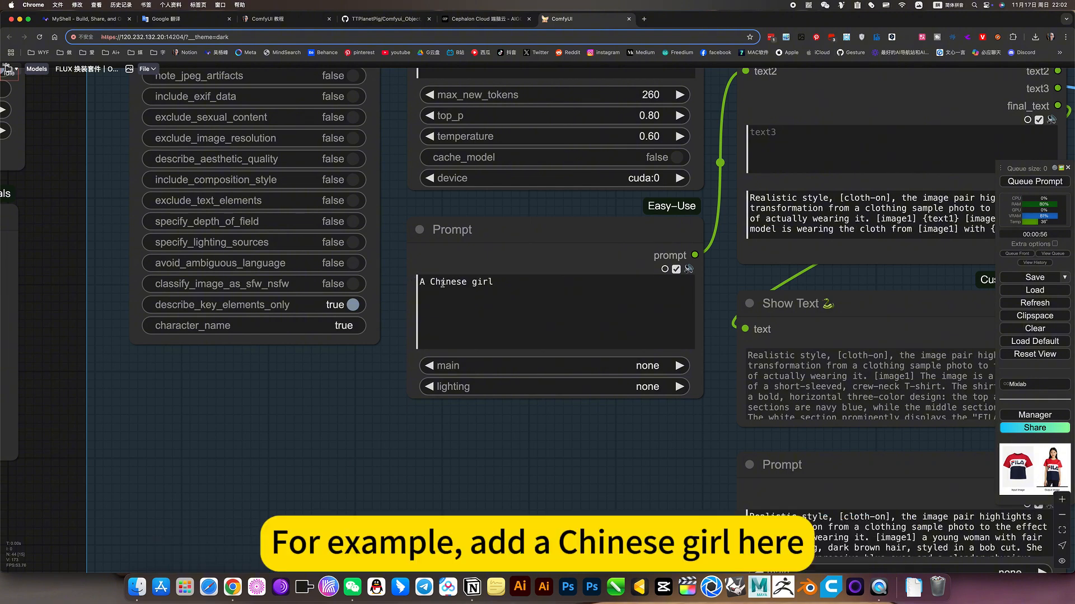
scroll(458, 290, "down", 5)
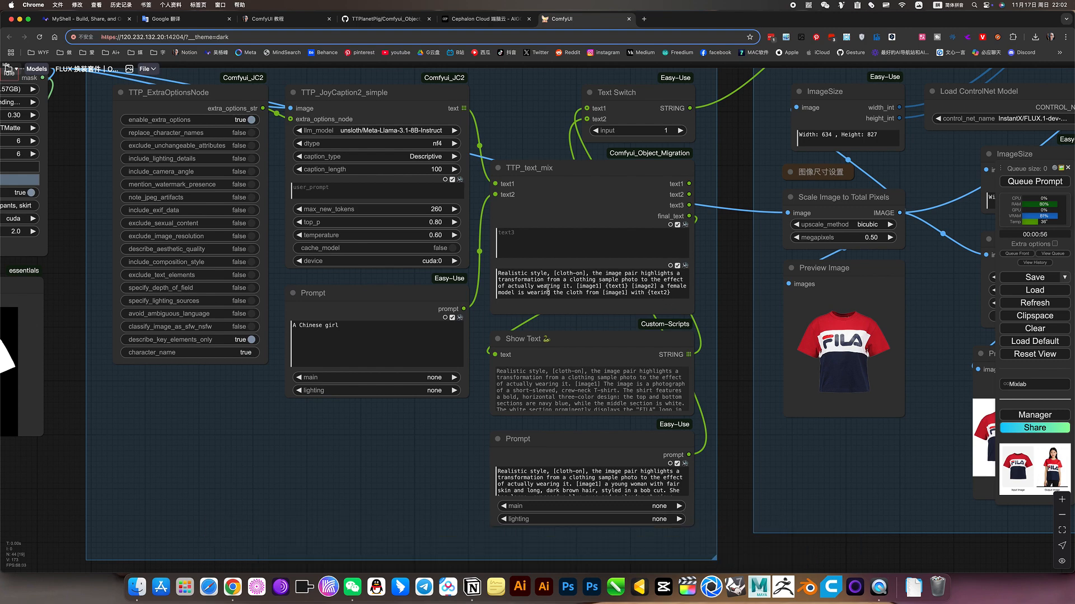
scroll(764, 378, "down", 5)
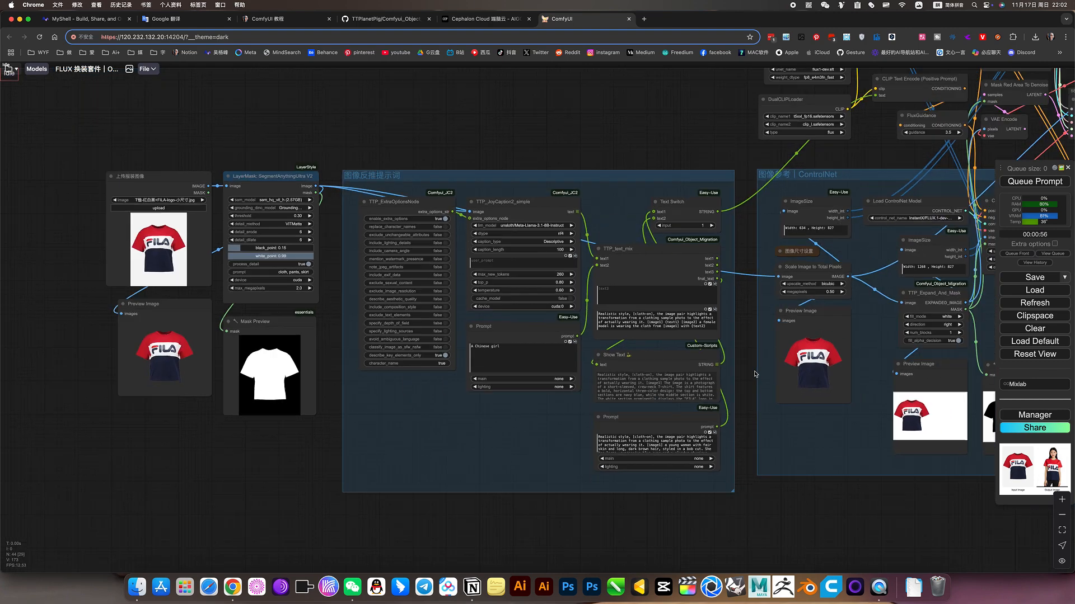
scroll(768, 409, "up", 2)
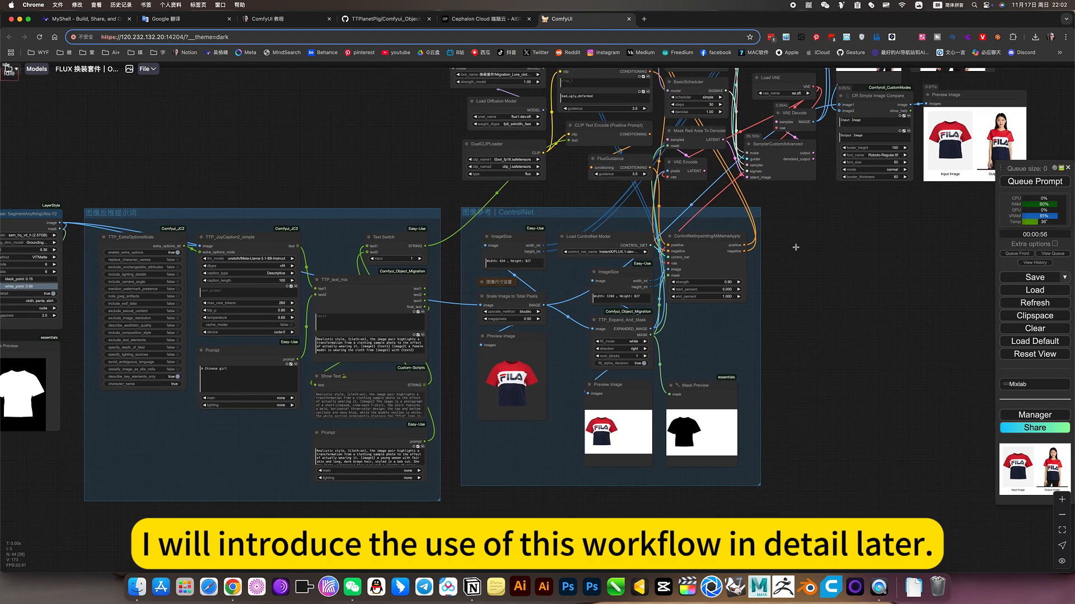
left_click_drag(756, 305, 686, 381)
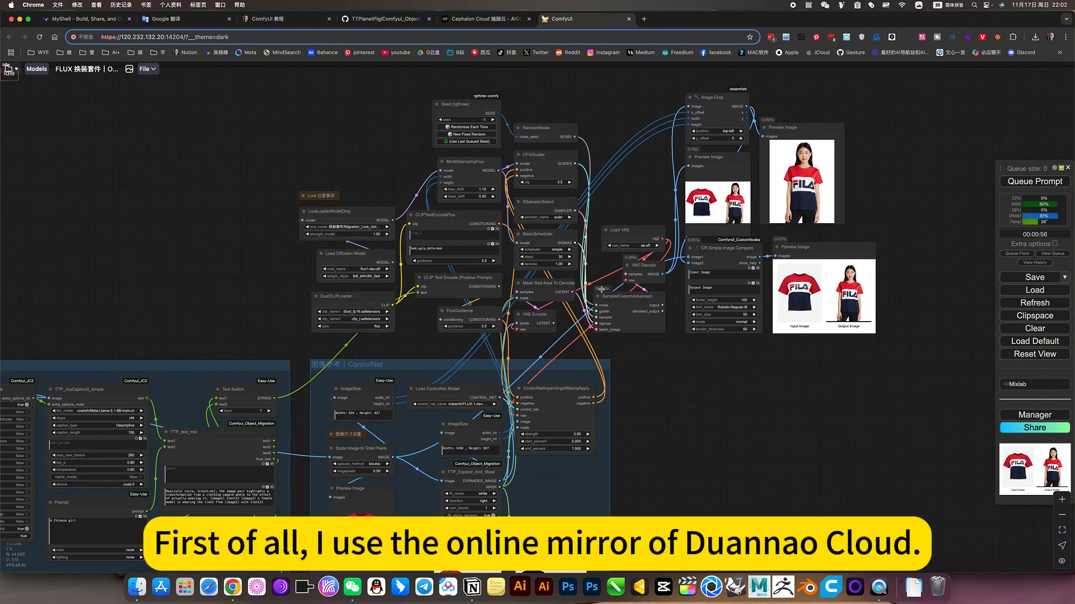
View the "ComfyUI 全球最大" image among the popular applications on Cephalon Cloud and return to the ComfyUI workflow
left_click(486, 19)
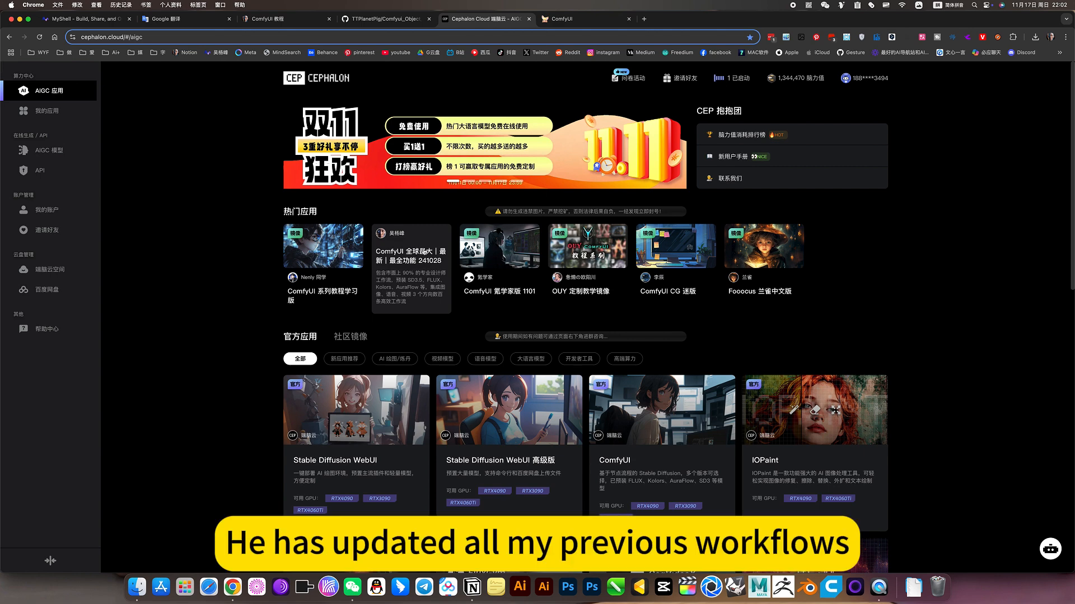
mouse_move(408, 253)
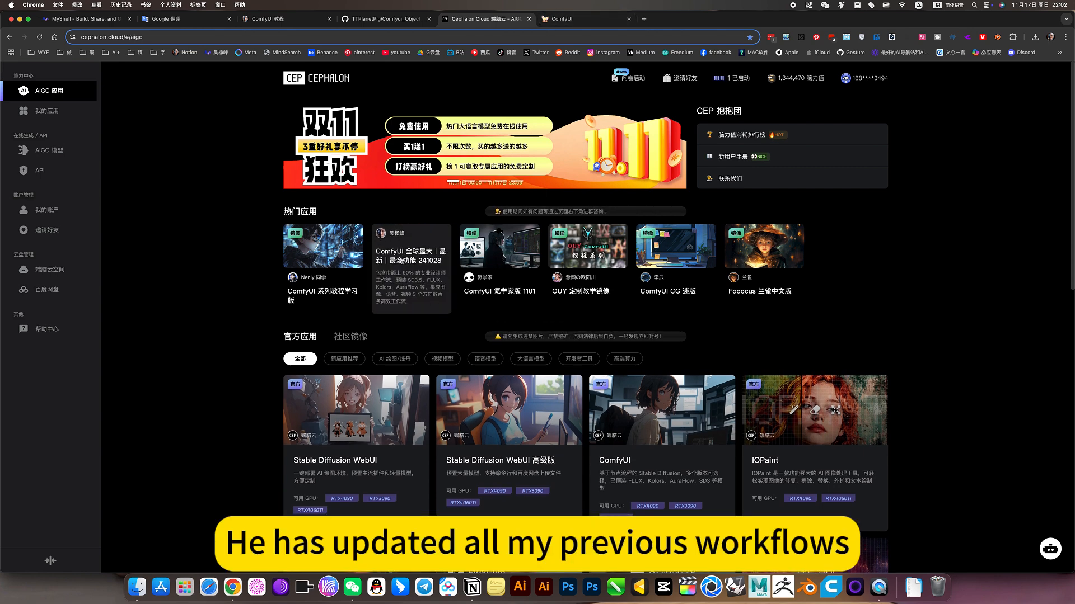
left_click(586, 23)
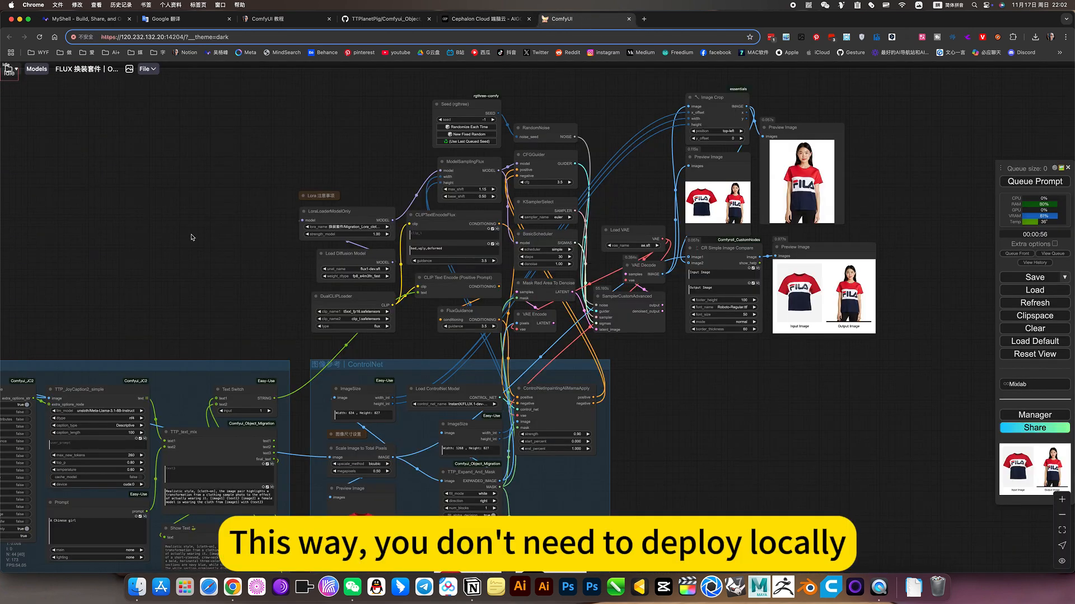
Open the Workspace list of saved workflows and expand the author's folder with its 图像类 subfolder
left_click_drag(191, 237, 257, 187)
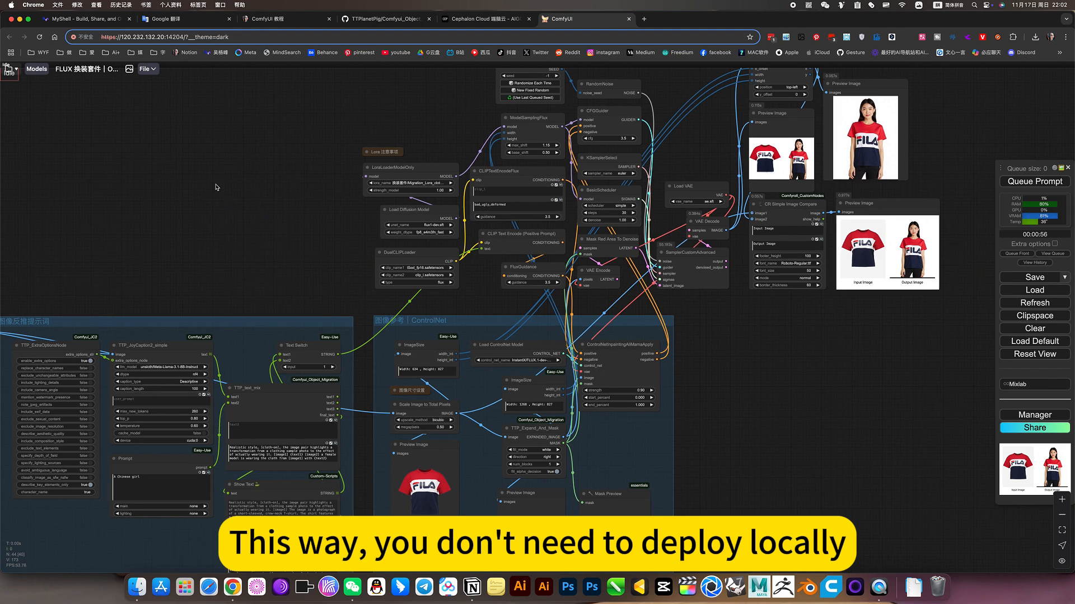
left_click(10, 69)
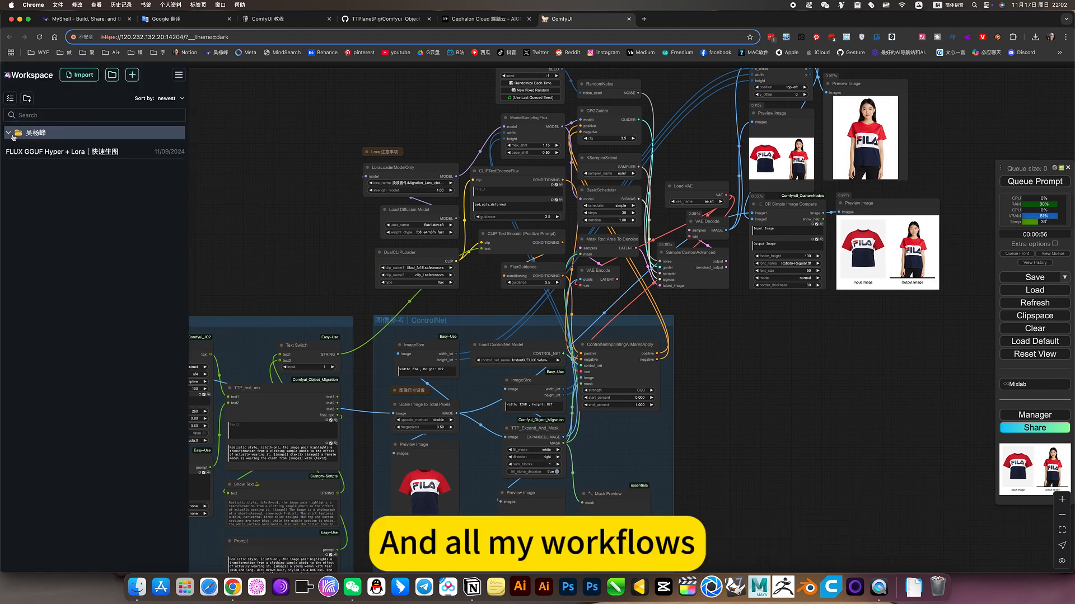
left_click(9, 133)
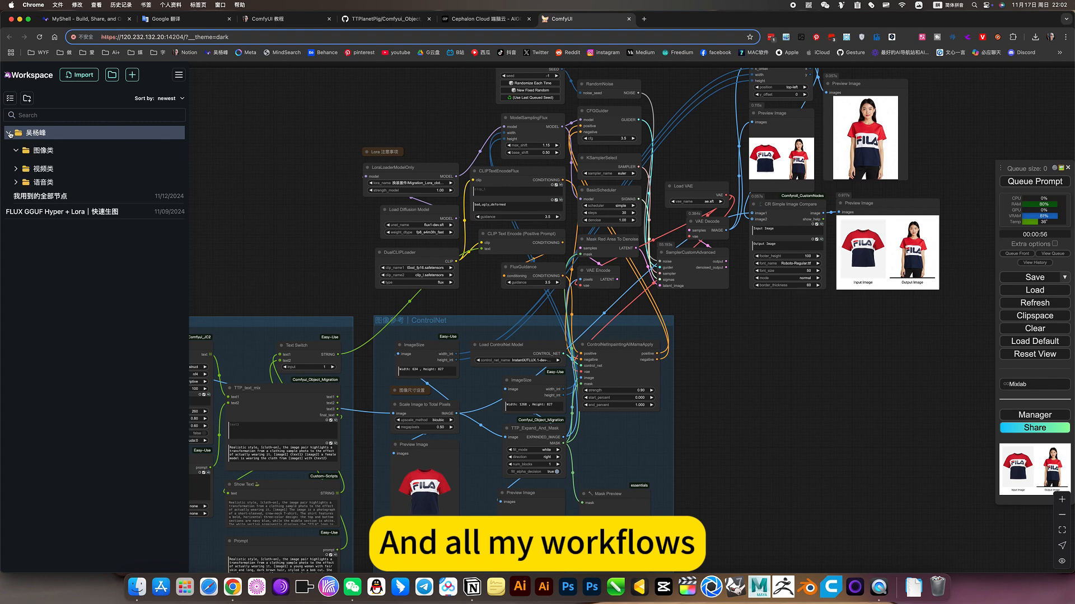
left_click(20, 148)
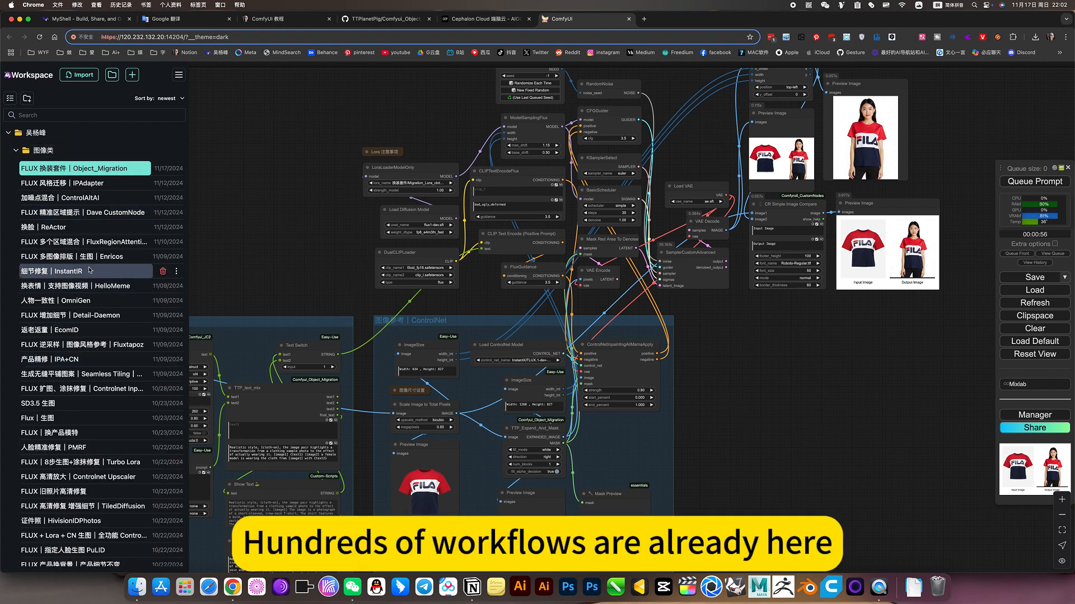
Look through the image workflows in the 图像类 folder, including "FLUX 换装套件｜Object_Migration"
scroll(90, 270, "up", 8)
scroll(90, 271, "up", 6)
scroll(89, 271, "down", 1)
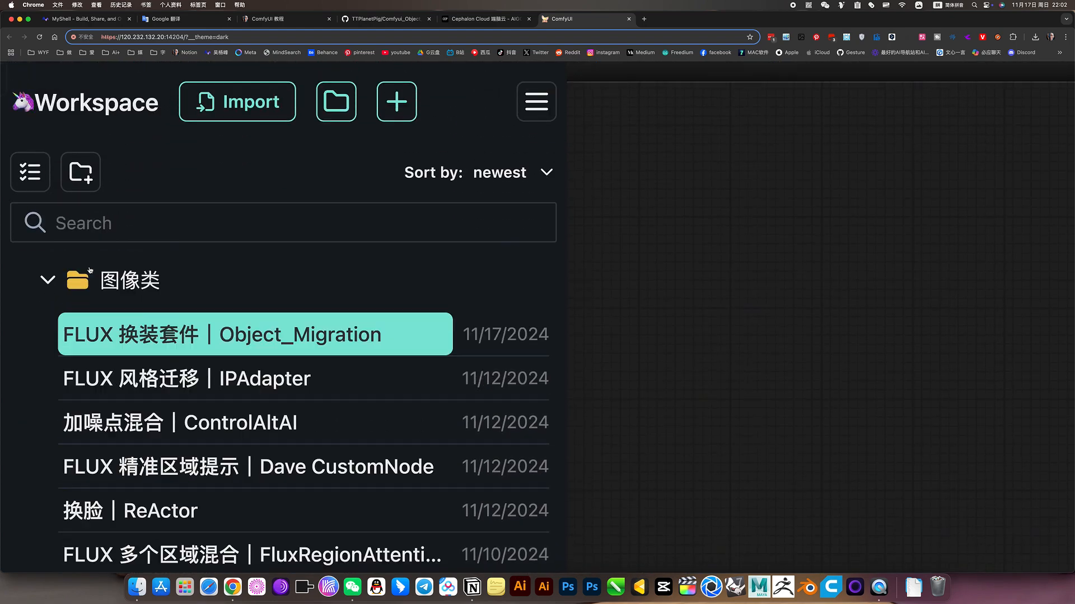
scroll(90, 271, "down", 2)
scroll(196, 403, "up", 3)
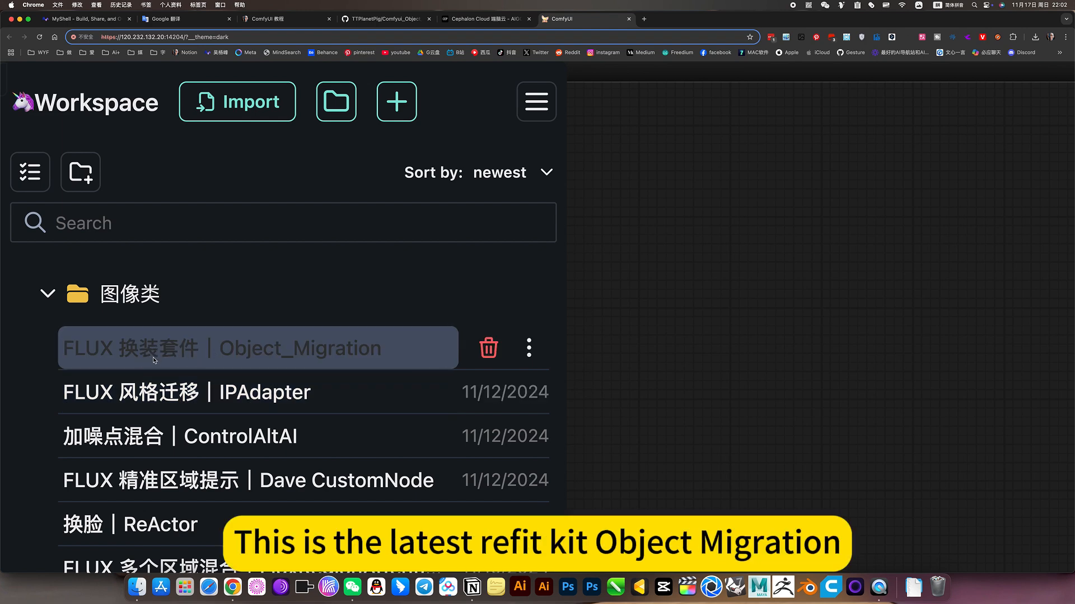
scroll(154, 359, "down", 1)
scroll(155, 360, "down", 3)
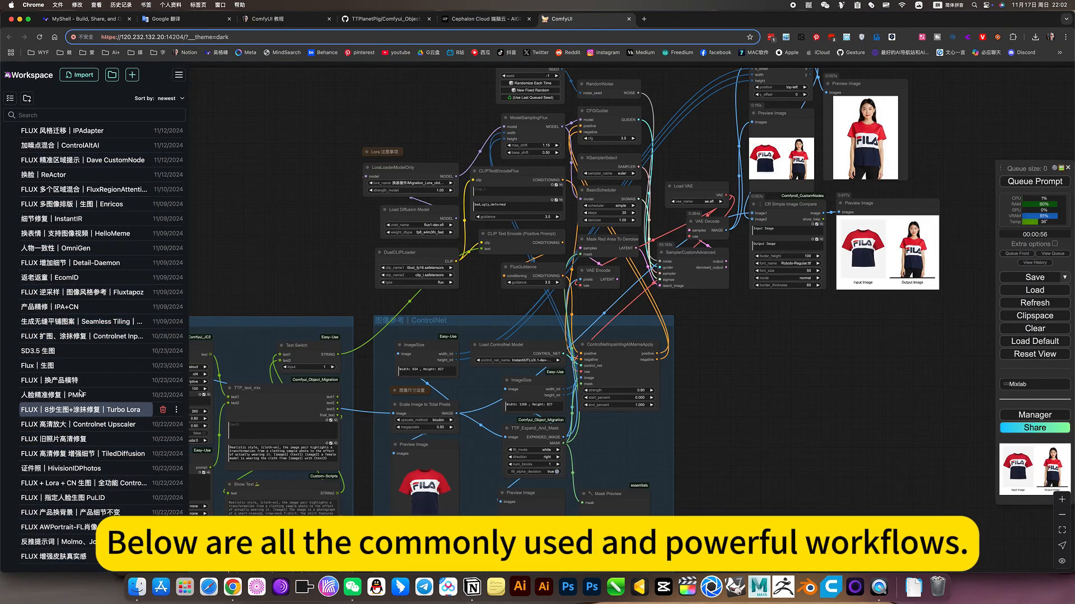
scroll(83, 370, "up", 2)
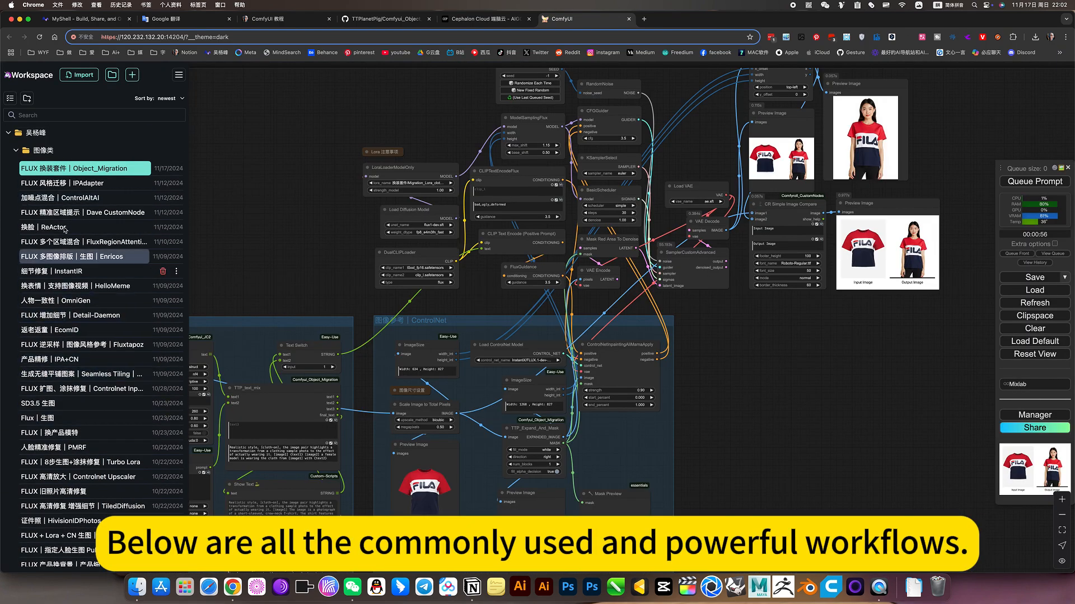
Look through the workflows in the 语音类 and 视频类 folders, and close the Workspace list
left_click(15, 151)
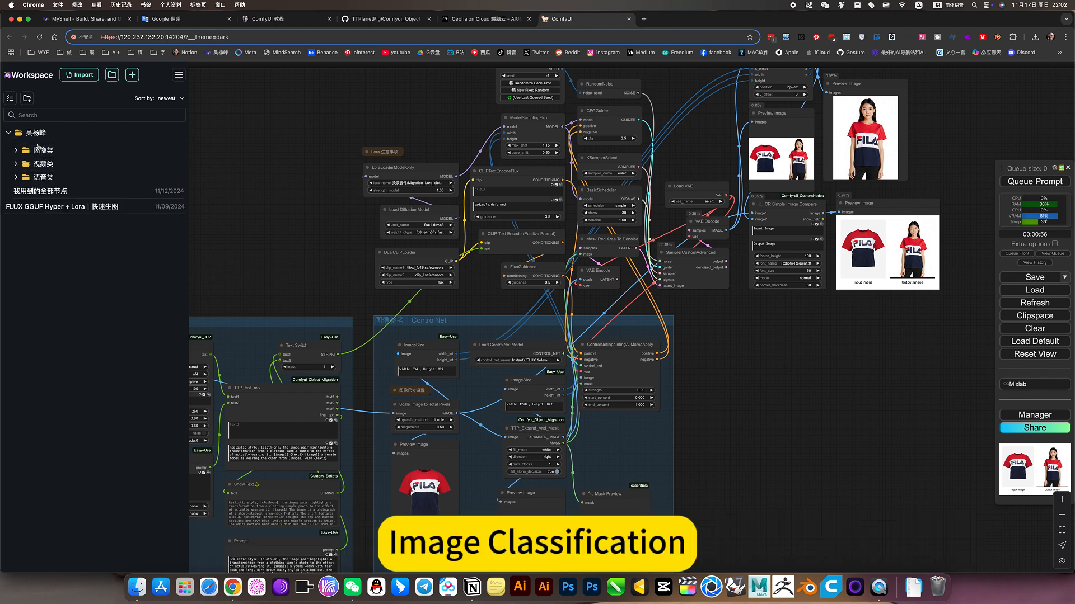
left_click(16, 178)
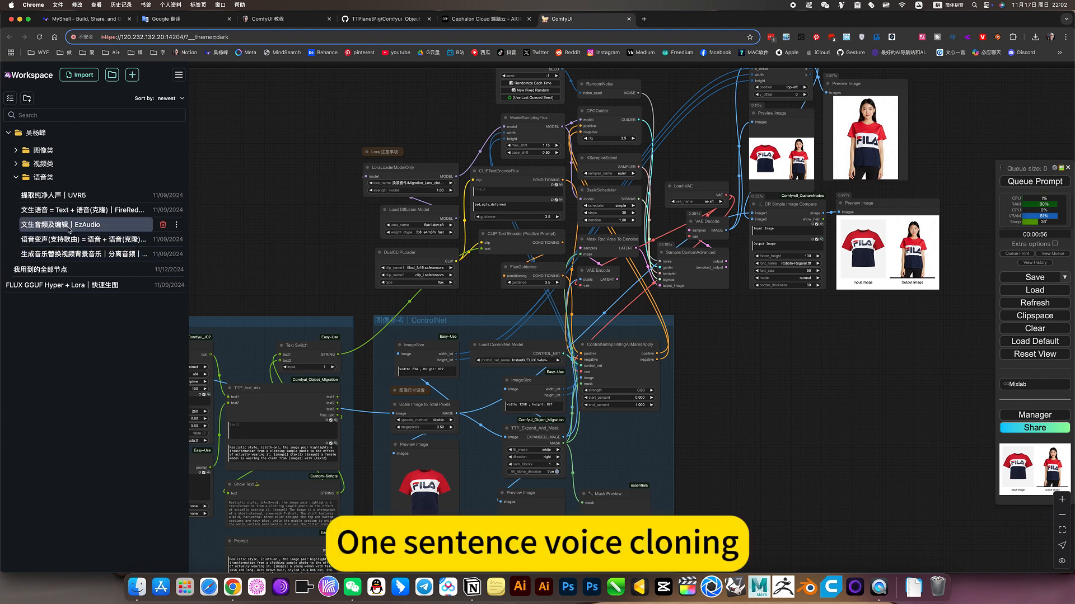
left_click(17, 177)
left_click(17, 164)
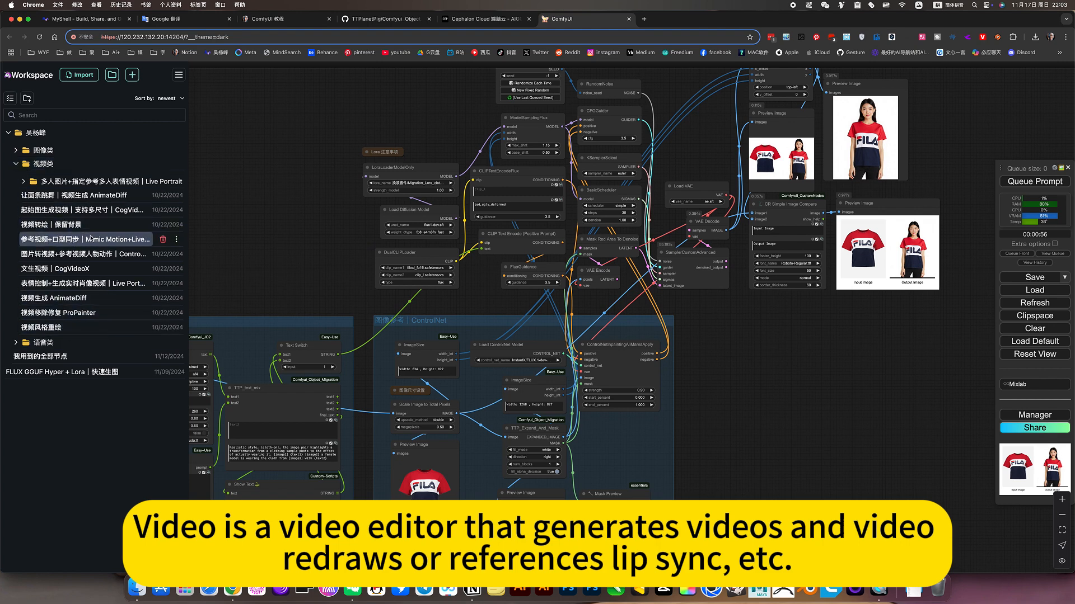
left_click(18, 164)
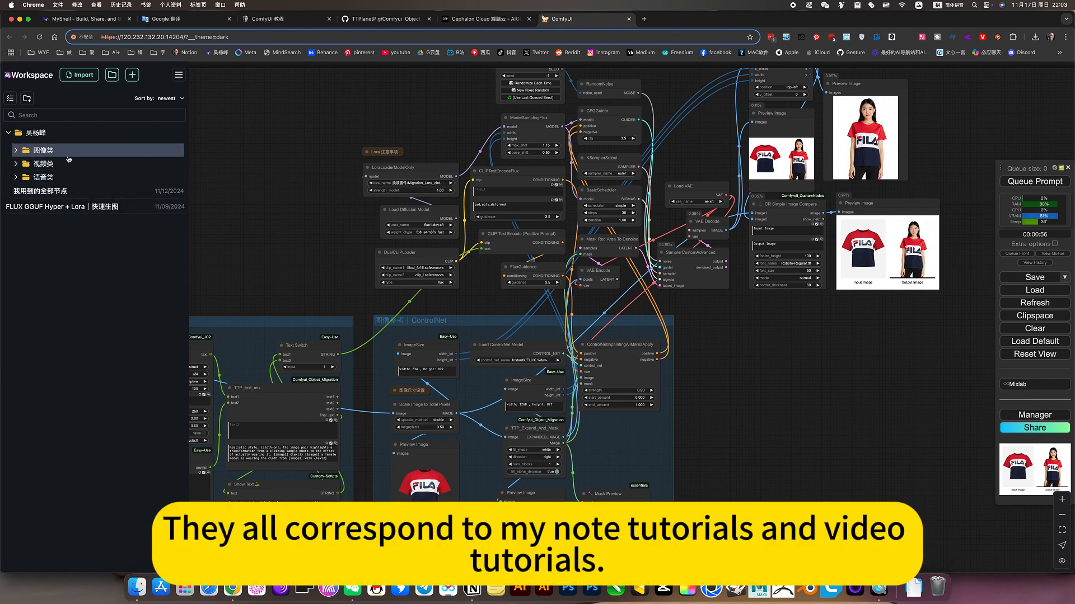
left_click(267, 193)
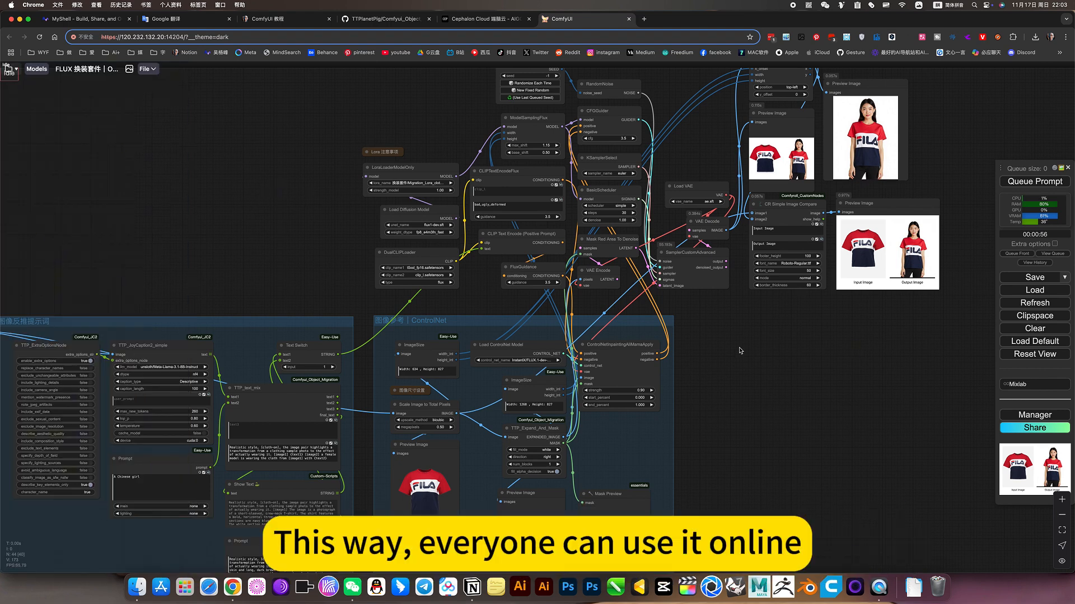
Look over the clothes-swap workflow and browse the LoRA models offered in the LoraLoaderModelOnly node, then close the list without choosing one
scroll(739, 351, "down", 4)
left_click_drag(742, 354, 764, 340)
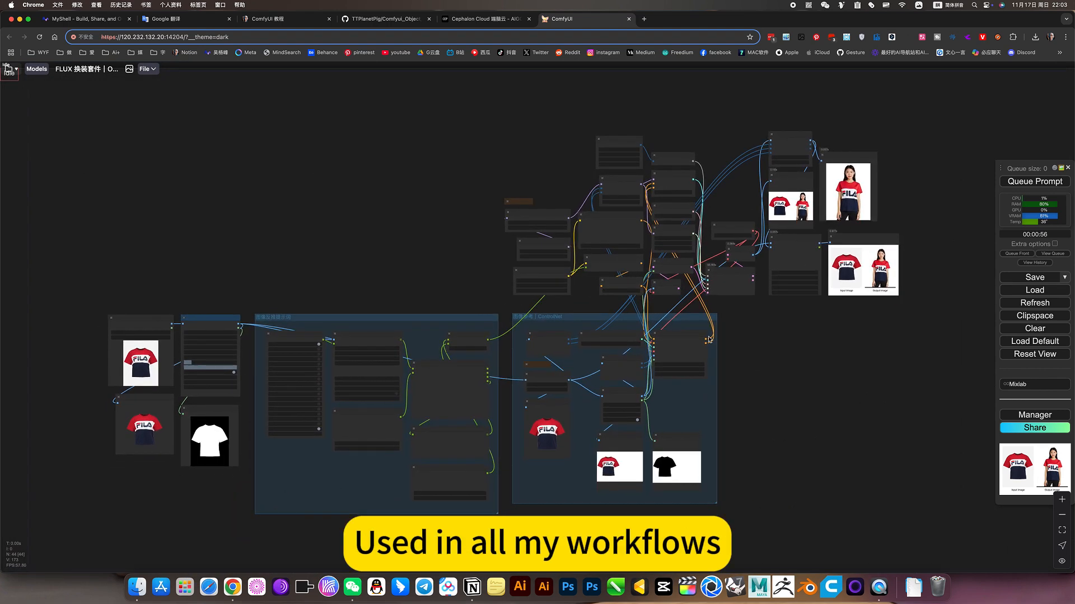
scroll(639, 329, "up", 5)
left_click_drag(865, 315, 915, 240)
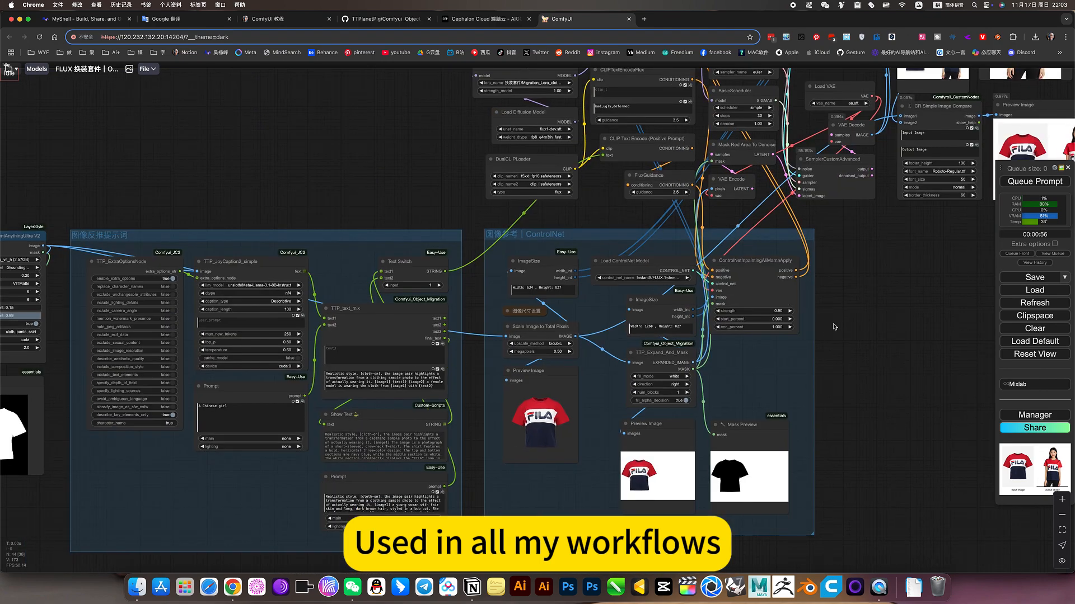
left_click_drag(250, 164, 396, 161)
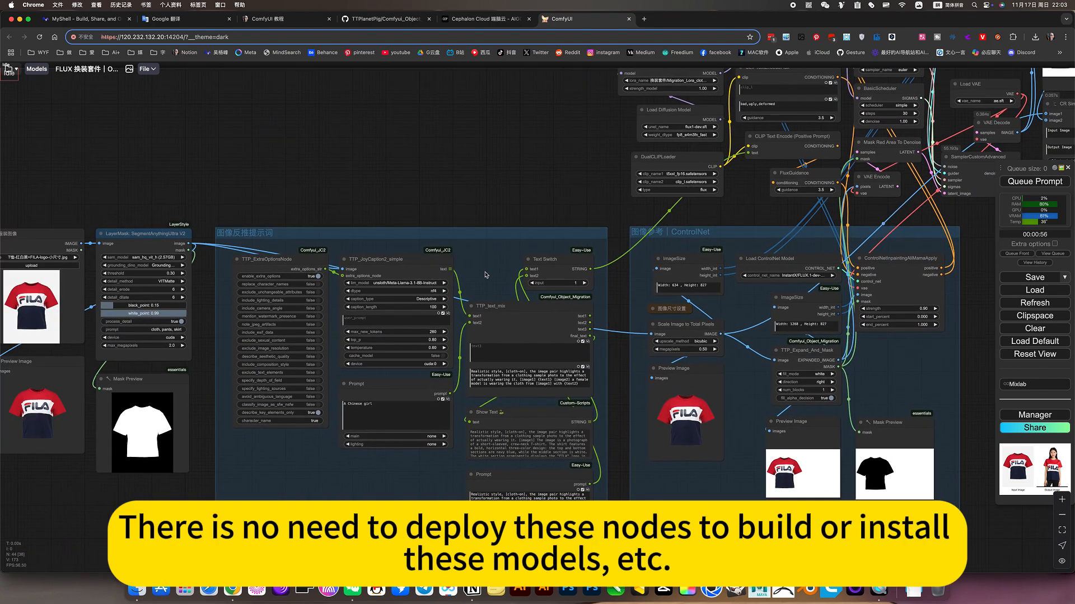
left_click_drag(377, 251, 246, 334)
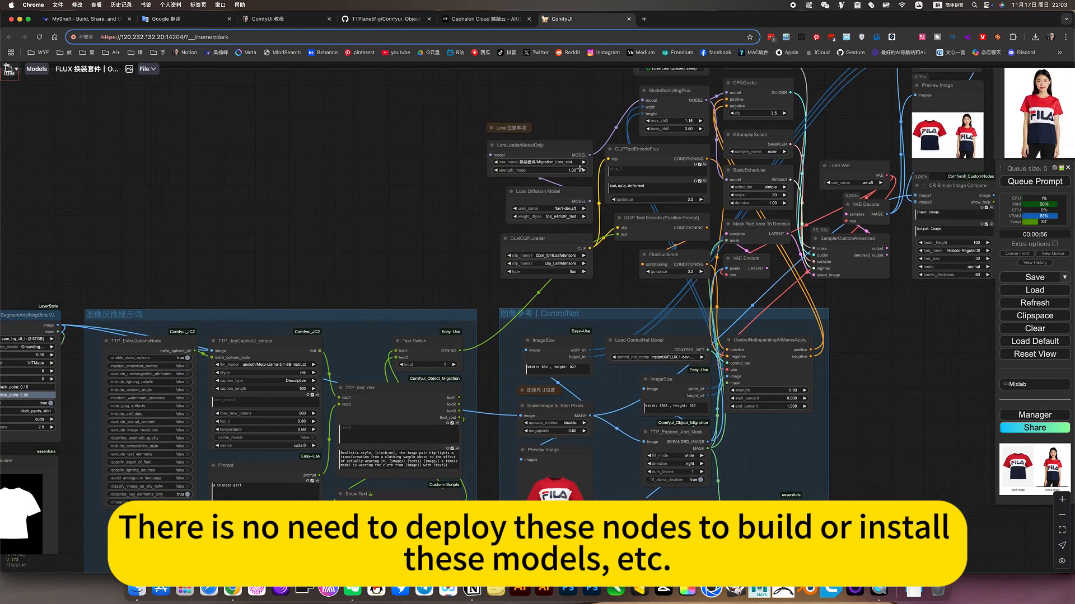
left_click(563, 162)
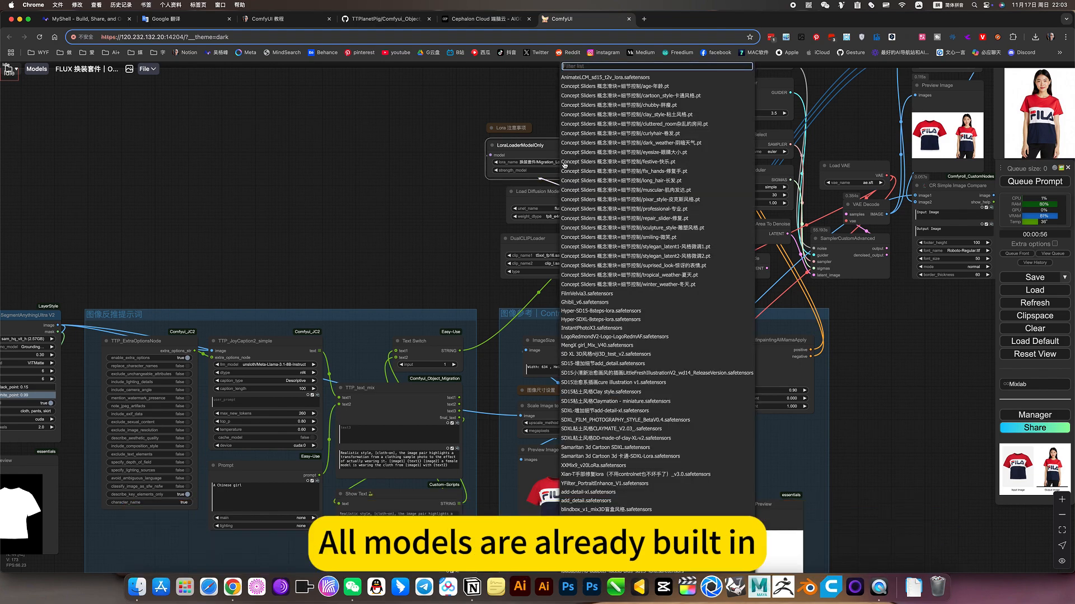
scroll(690, 362, "down", 3)
scroll(691, 362, "up", 6)
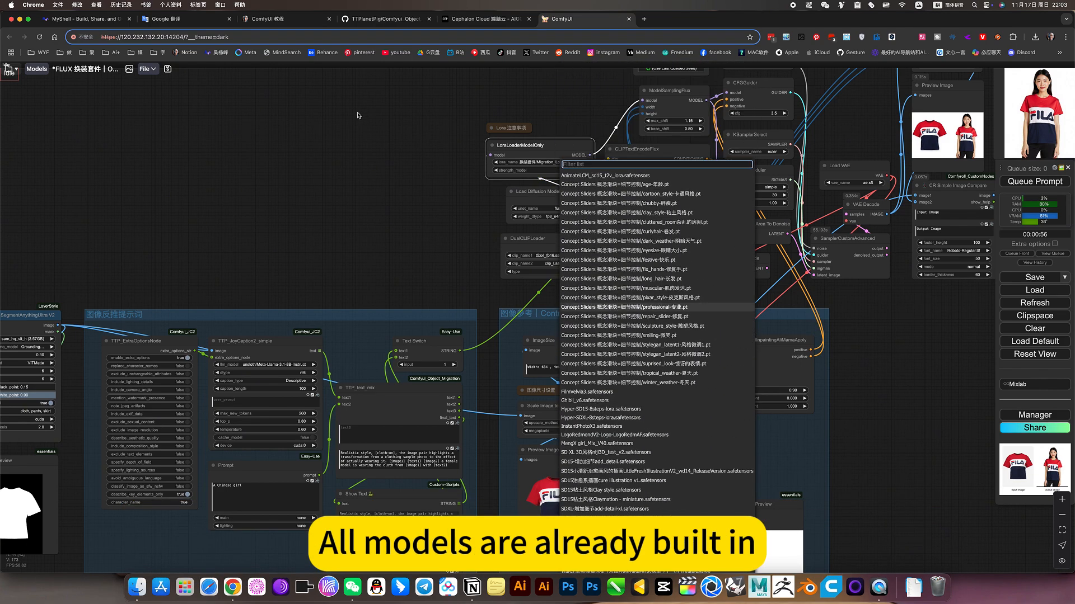
left_click(358, 113)
scroll(345, 123, "up", 5)
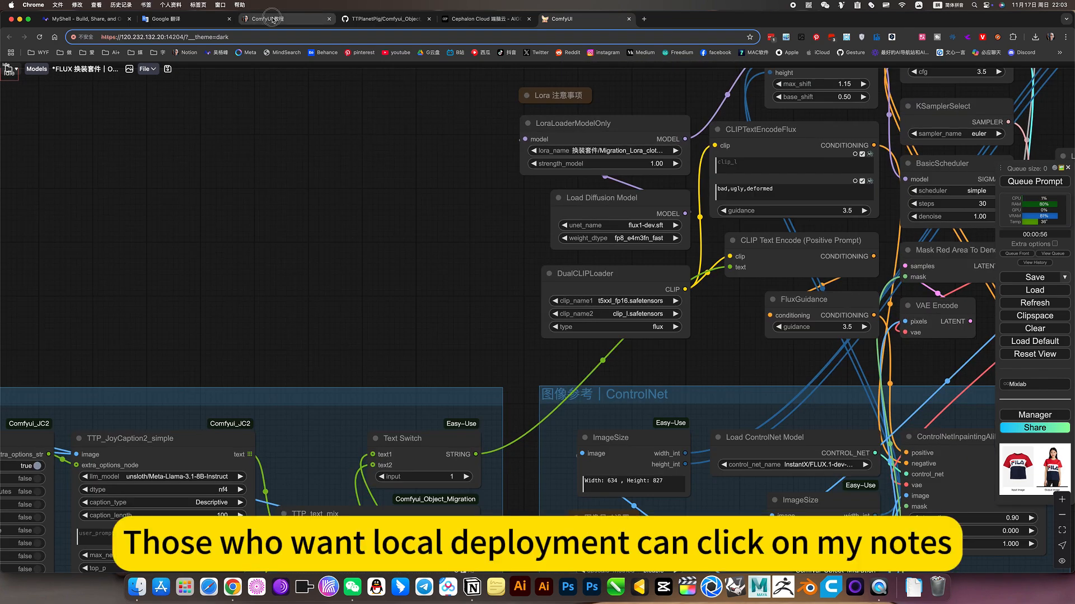
Switch to the ComfyUI 教程 notes page and expand 图像类 and the 下载设置 section under "FLUX 换装套件｜Object_Migration"
left_click(283, 19)
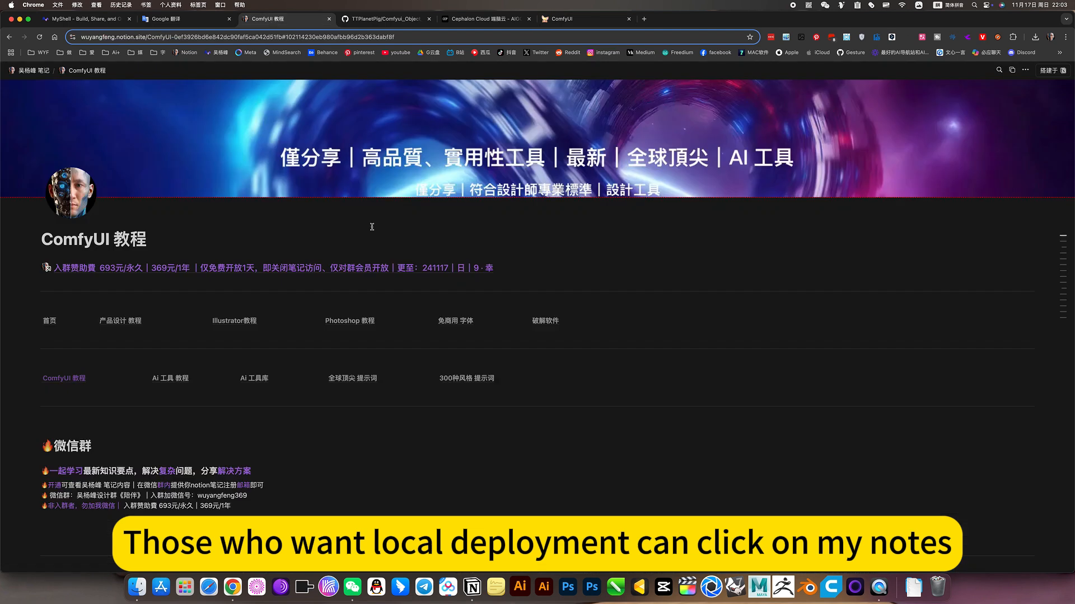
left_click(66, 379)
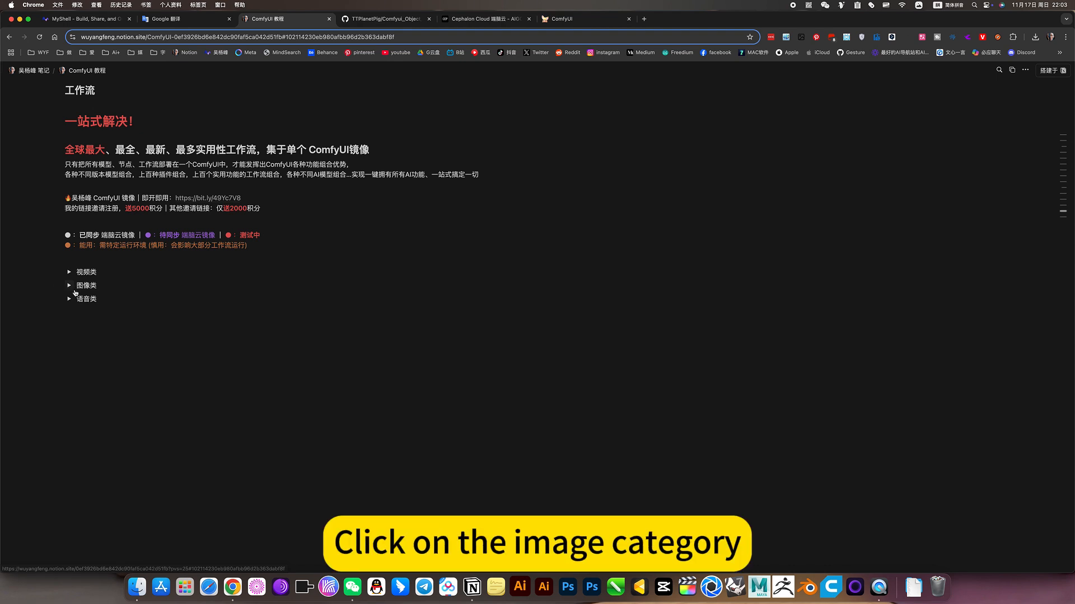
left_click(70, 286)
left_click(100, 338)
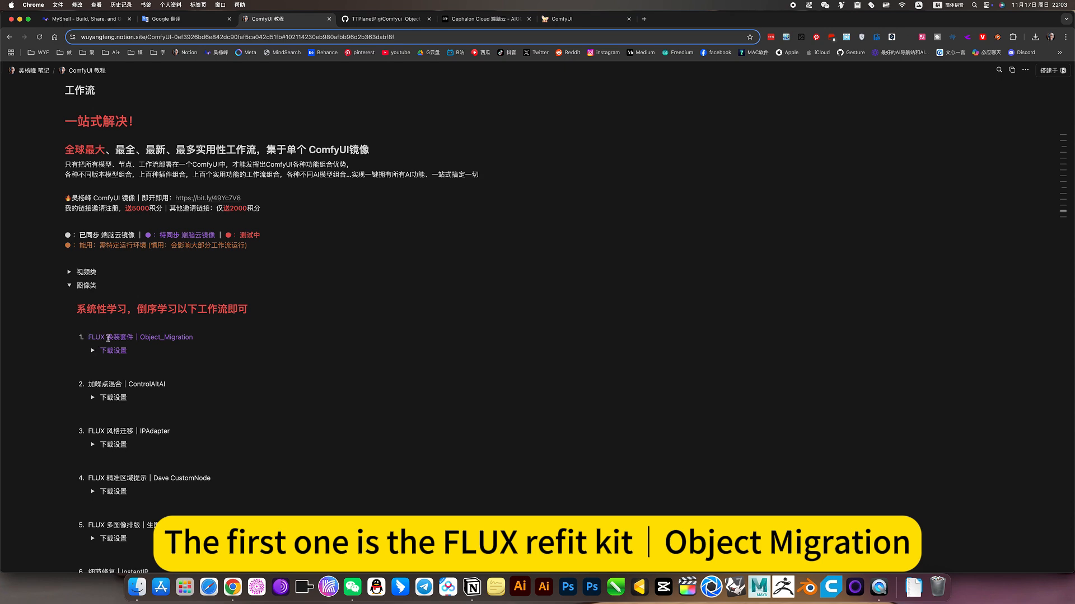
left_click(93, 351)
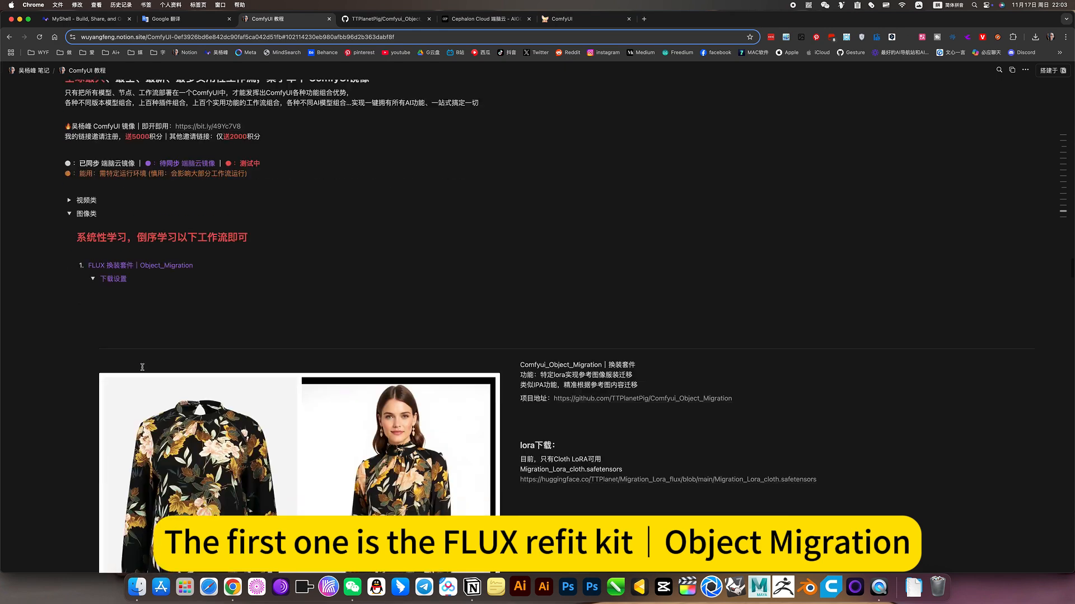
Read the Object_Migration download notes with the project address, LoRA link and workflow picture, and collapse the 下载设置 section
scroll(143, 371, "down", 5)
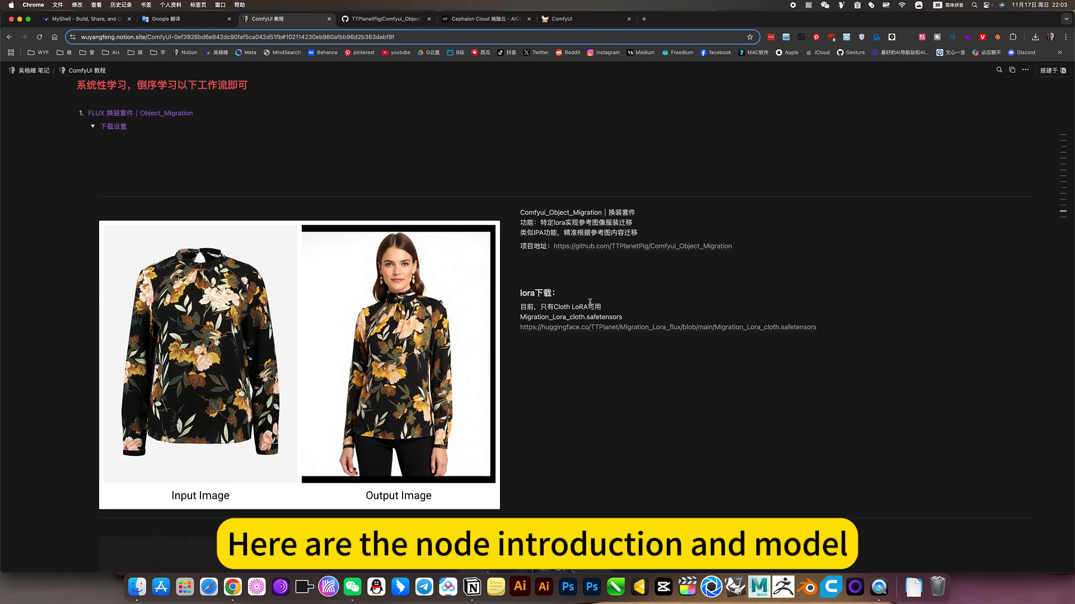
scroll(630, 347, "down", 6)
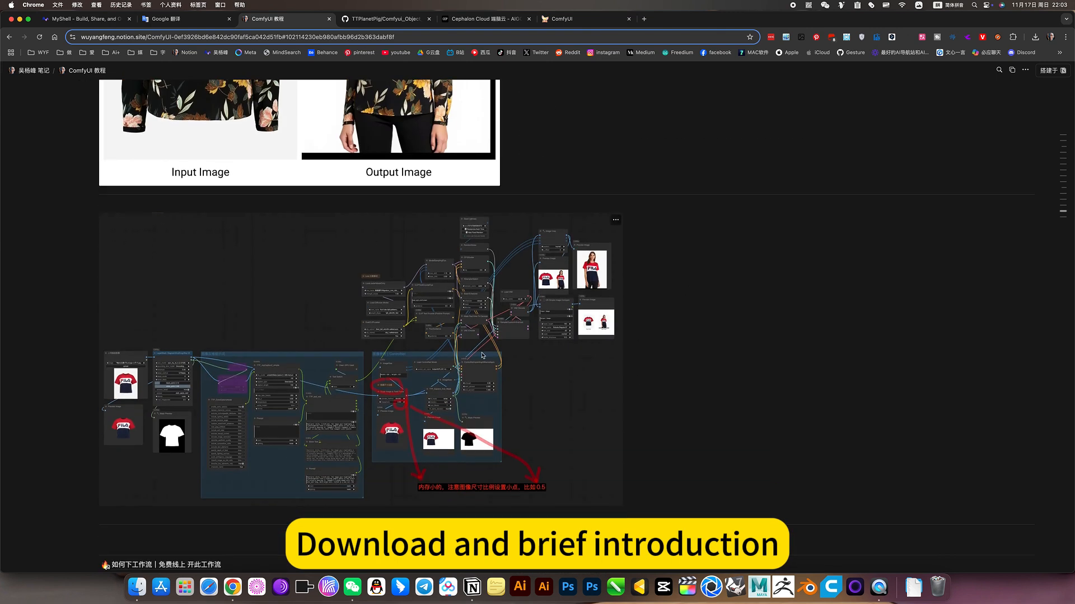
scroll(482, 356, "down", 3)
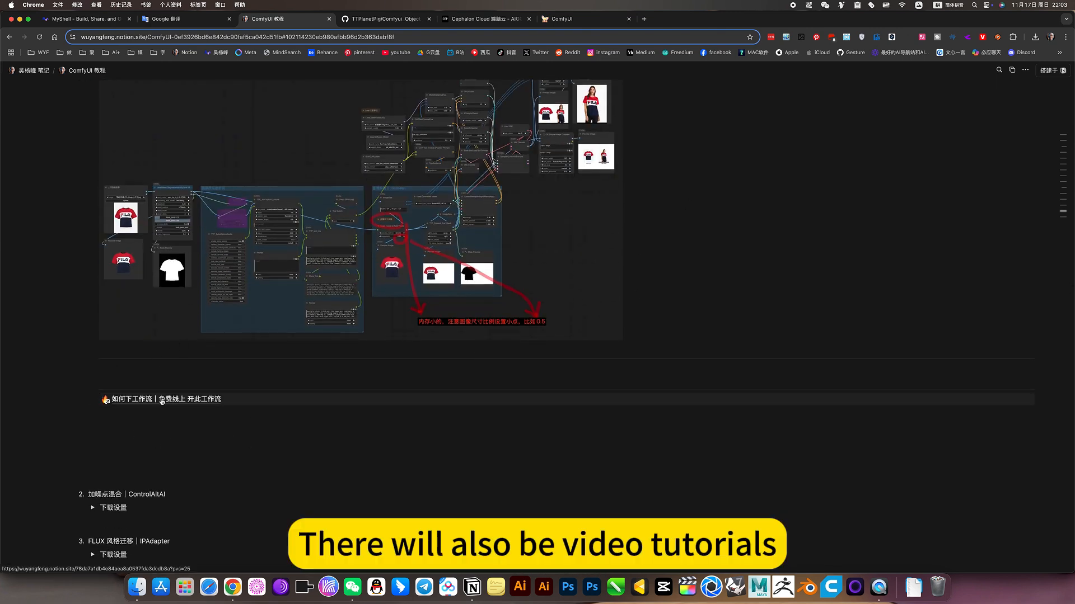
scroll(207, 304, "up", 5)
scroll(208, 304, "up", 8)
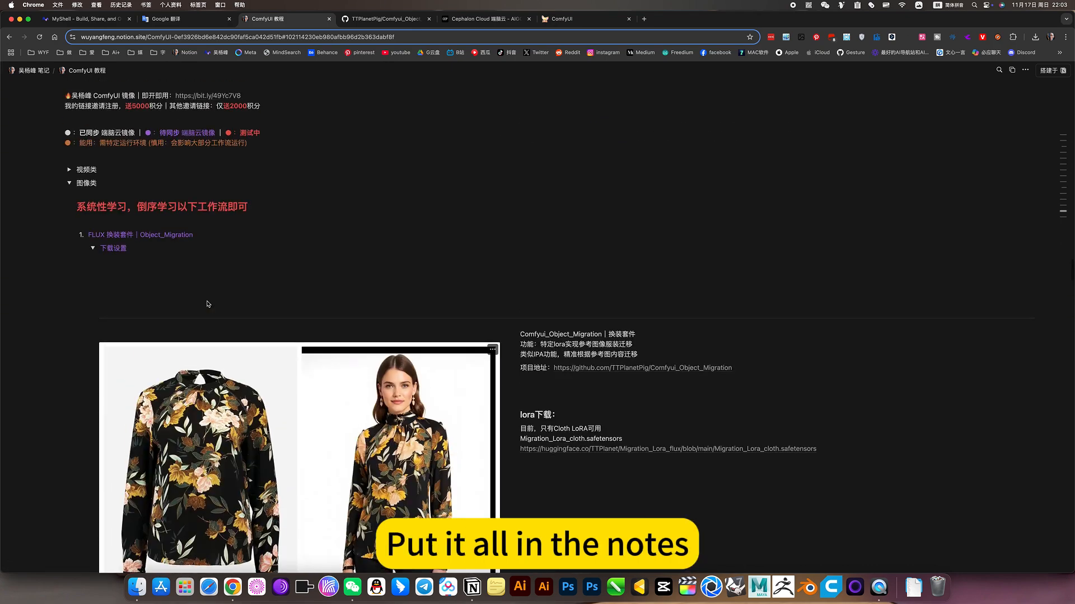
scroll(154, 430, "down", 2)
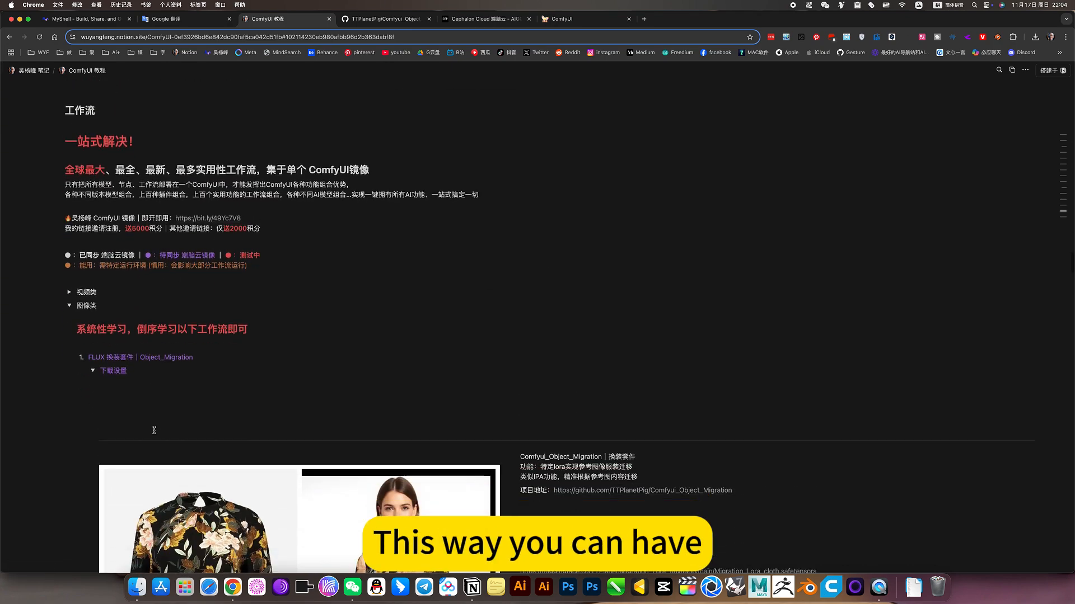
scroll(144, 388, "down", 3)
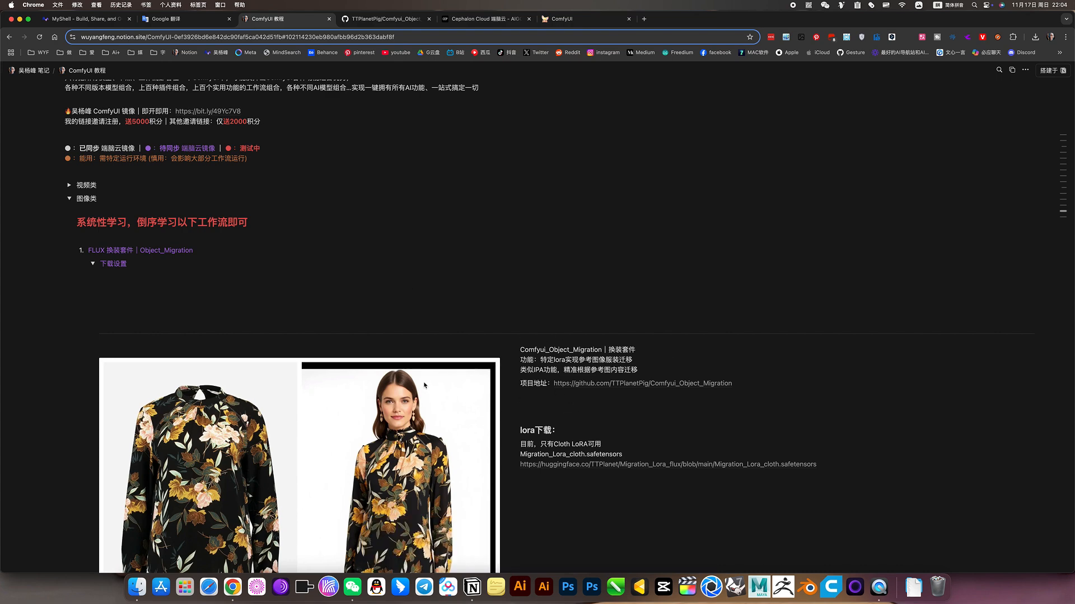
scroll(424, 385, "down", 8)
scroll(434, 266, "up", 7)
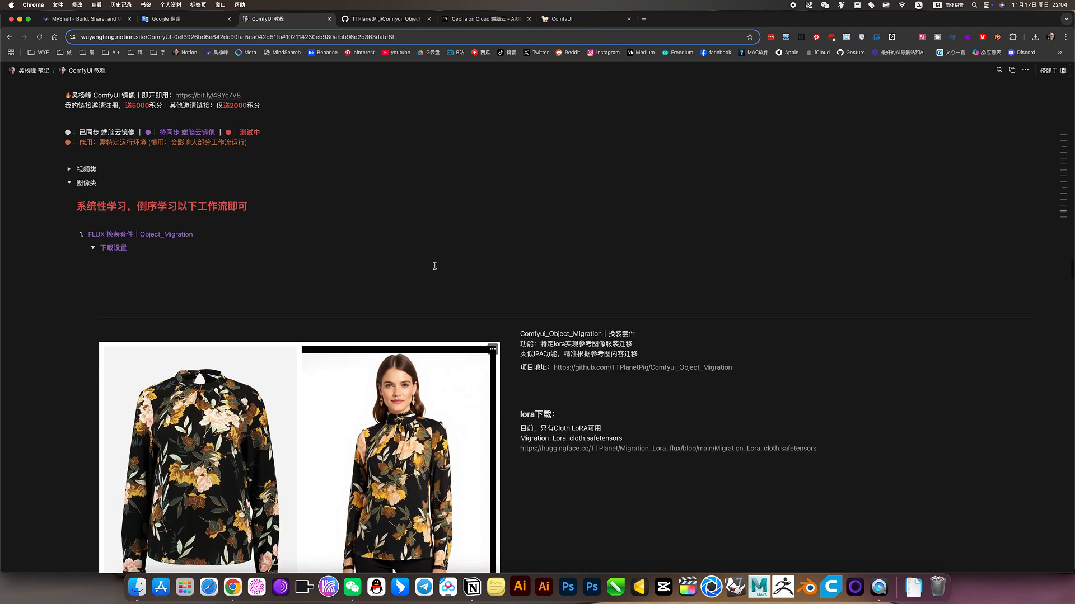
left_click(92, 249)
scroll(135, 264, "up", 2)
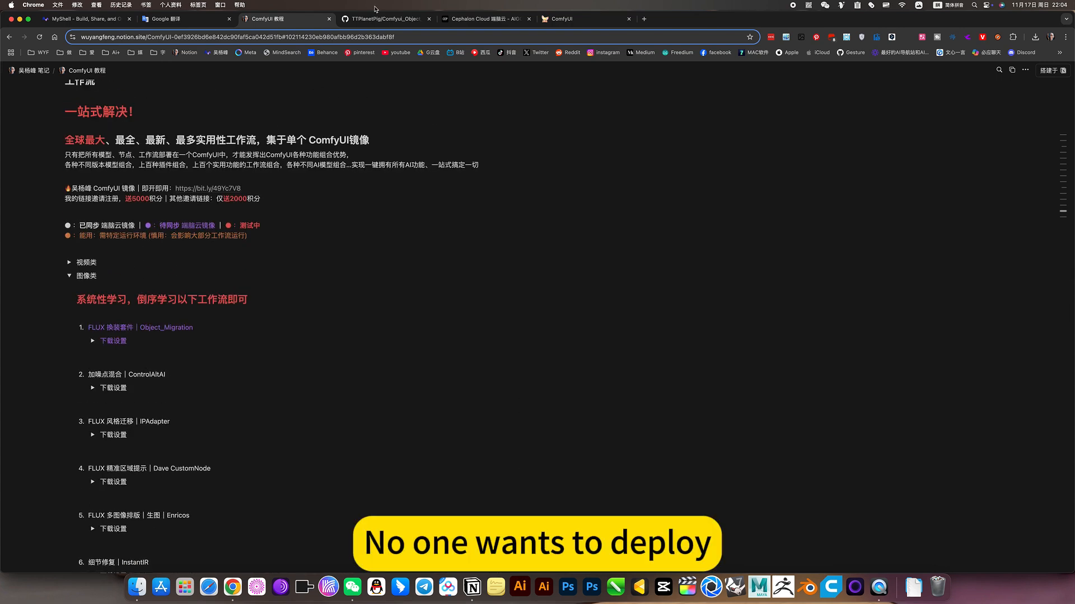
View the Cephalon Cloud application page again and return to the clothes-swap workflow in ComfyUI
left_click(480, 21)
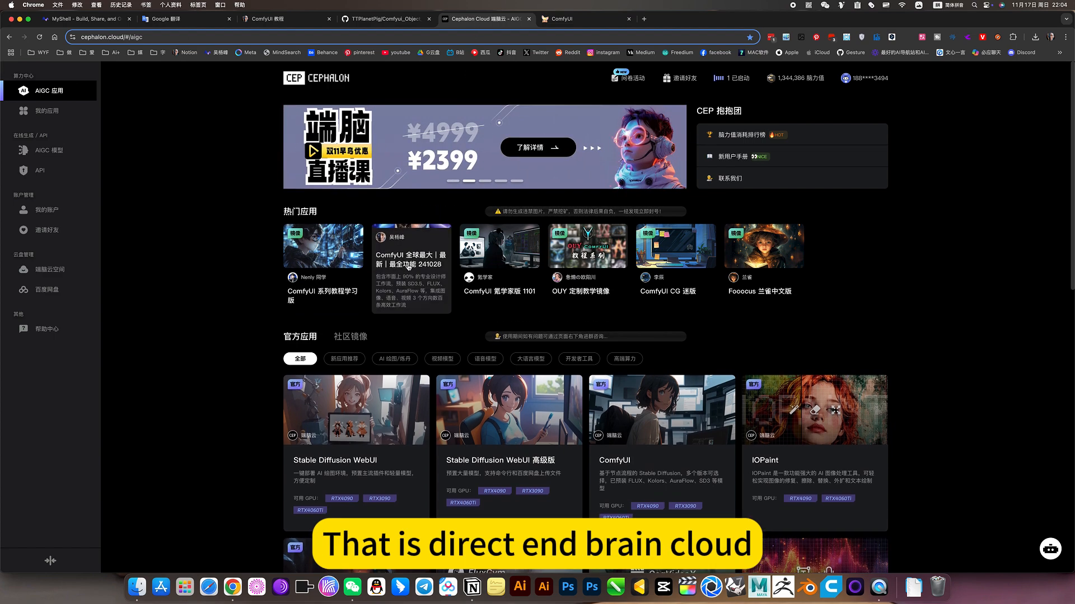
left_click(573, 21)
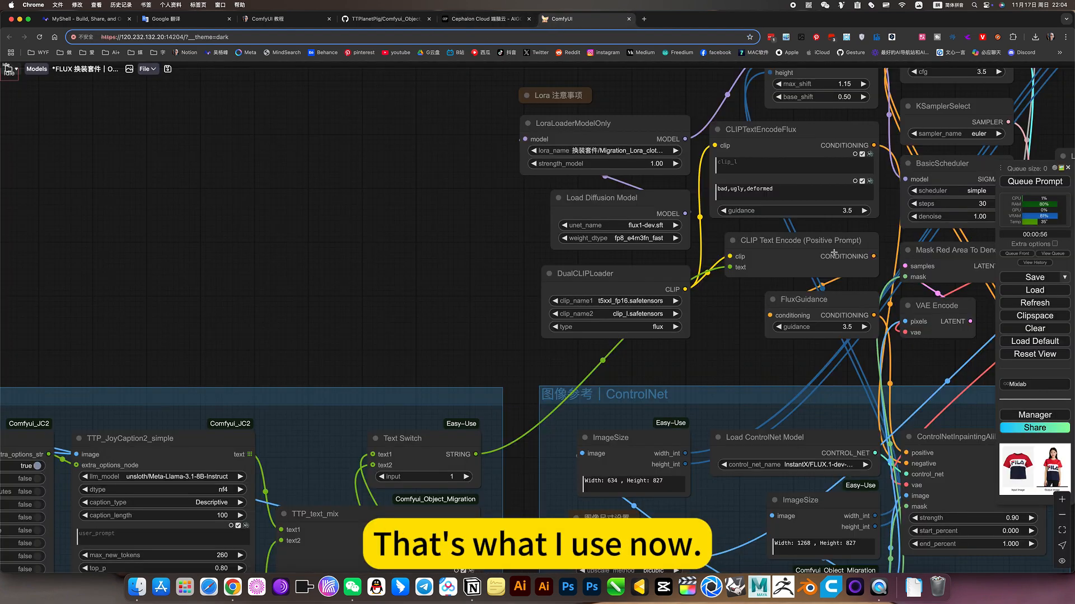
scroll(306, 205, "down", 5)
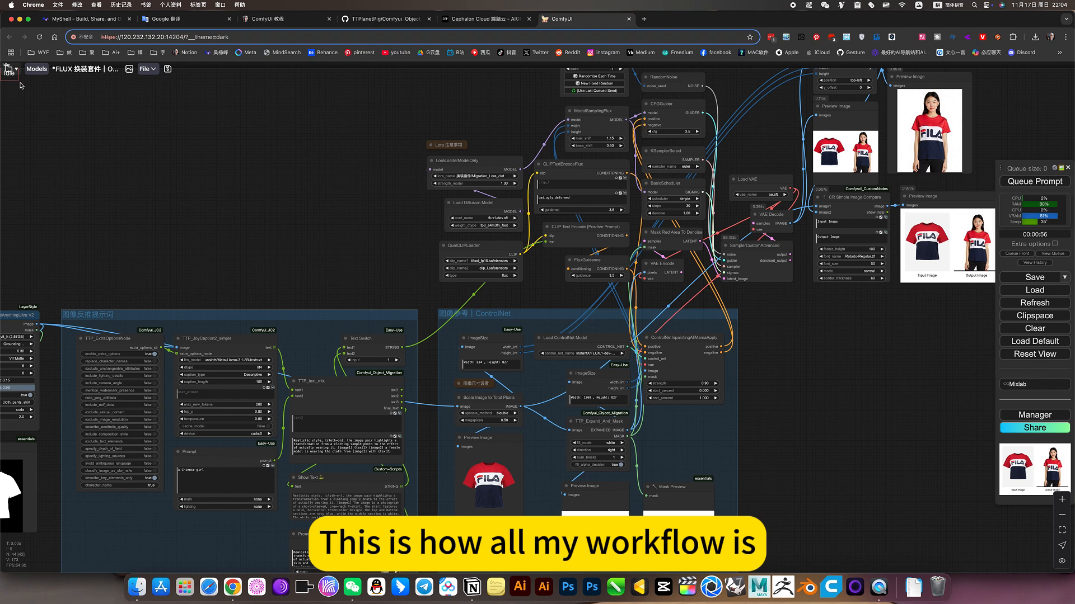
Open the Workspace list, look over the image workflows in the 图像类 folder, and close the list
left_click(8, 68)
left_click(9, 136)
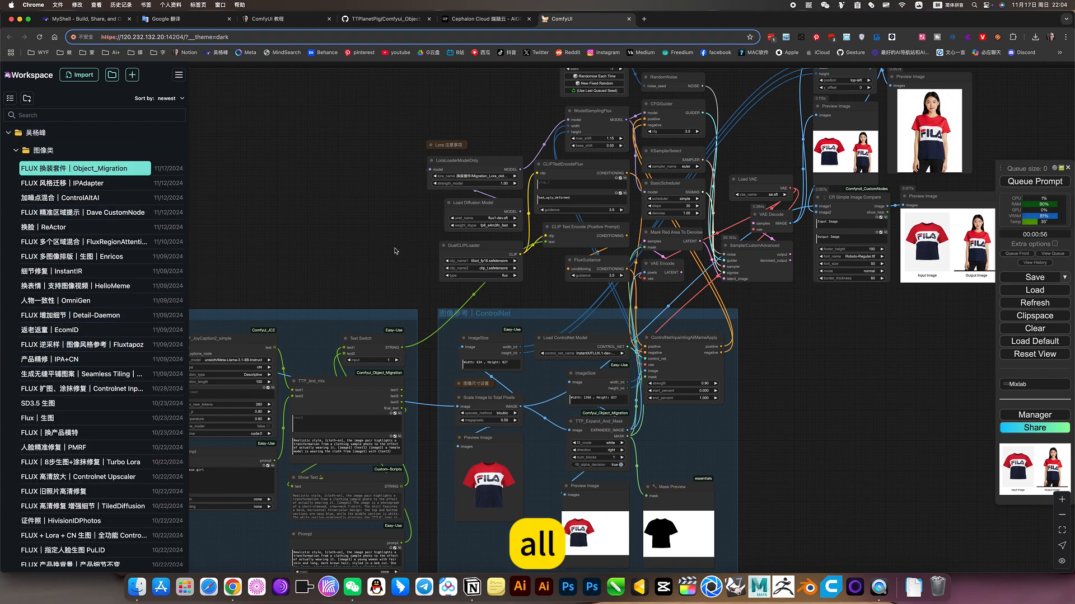
left_click(286, 218)
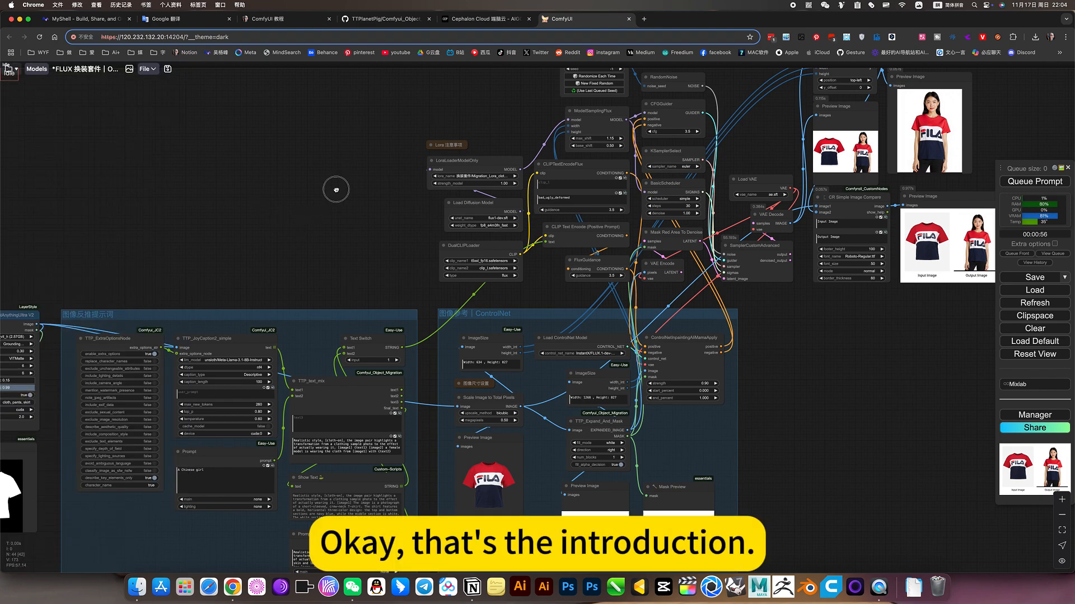
Examine the TTP_Expand_And_Mask node from Comfyui_Object_Migration in the workflow's ControlNet group
left_click_drag(336, 189, 424, 132)
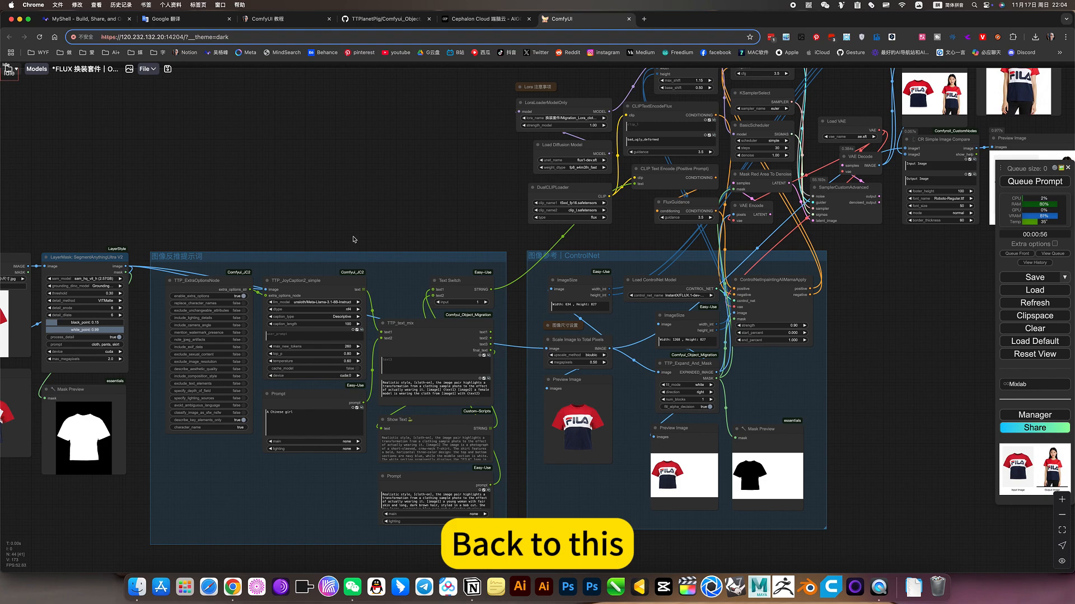
left_click_drag(419, 183, 393, 182)
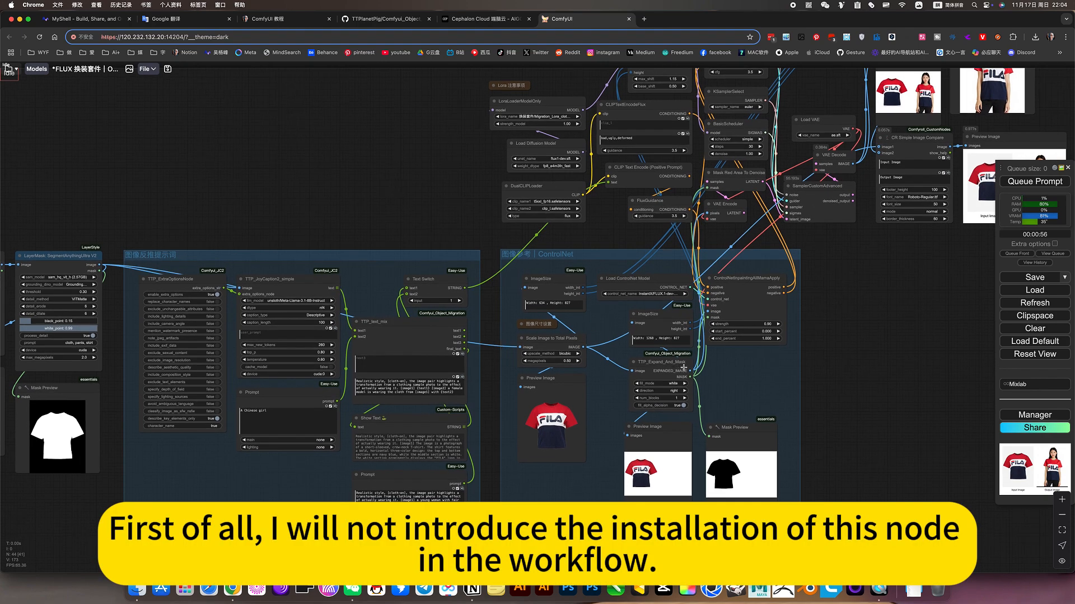
scroll(684, 367, "up", 16)
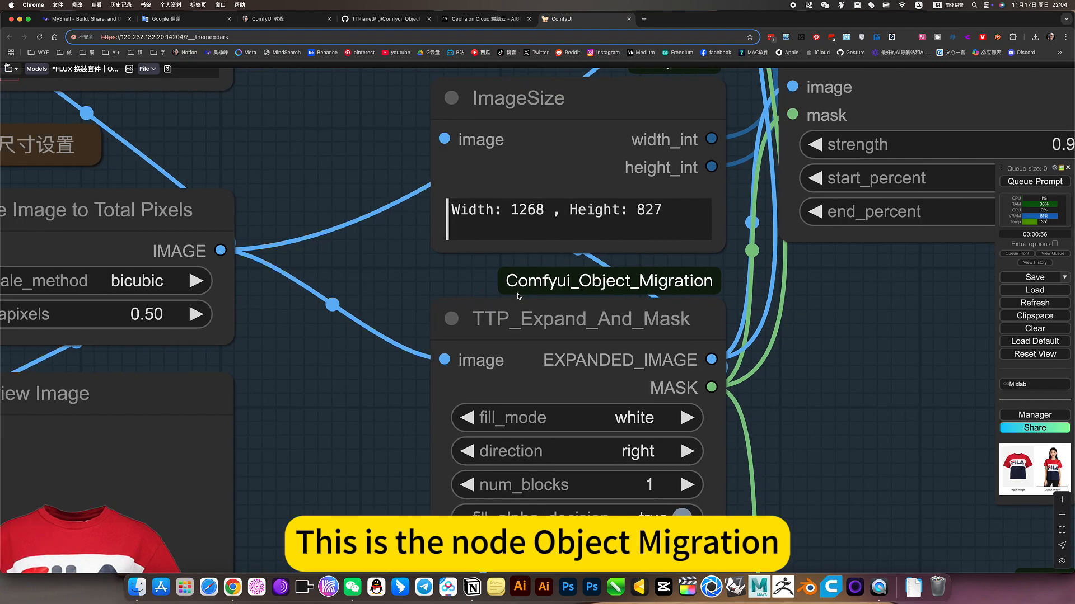
scroll(638, 288, "down", 15)
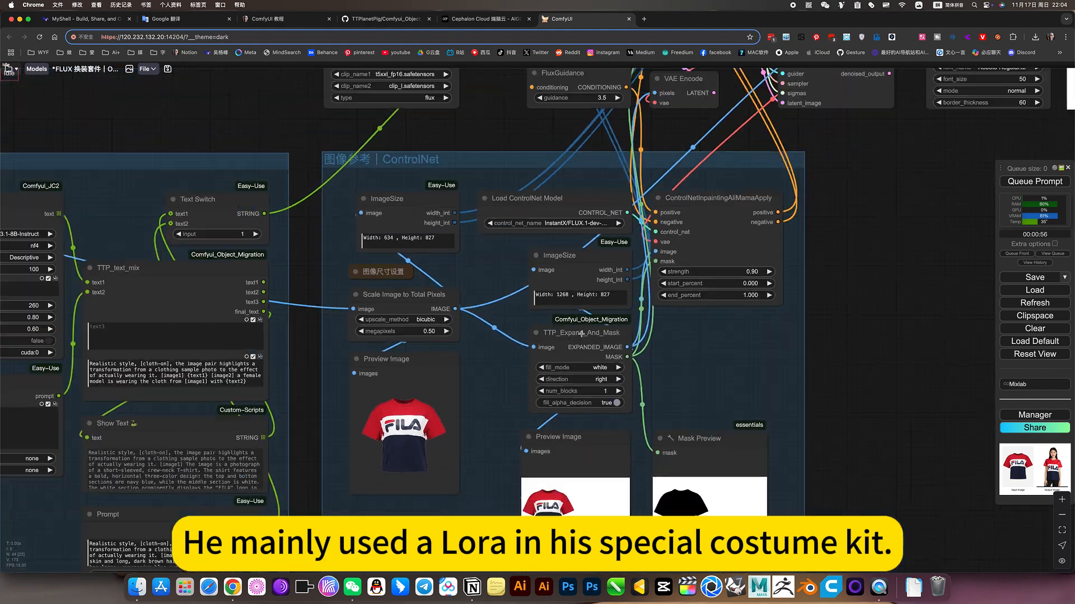
scroll(581, 335, "down", 2)
Examine the LoraLoaderModelOnly node, locate 换装套件/Migration_Lora_cloth.safetensors in its LoRA list, and close the list
scroll(494, 134, "up", 14)
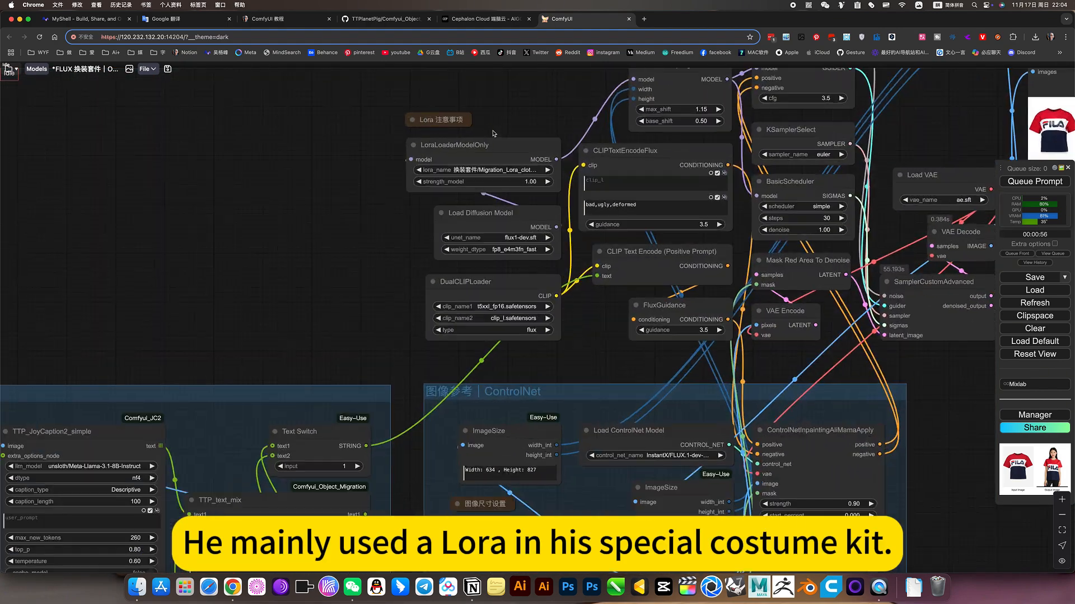
scroll(418, 168, "up", 6)
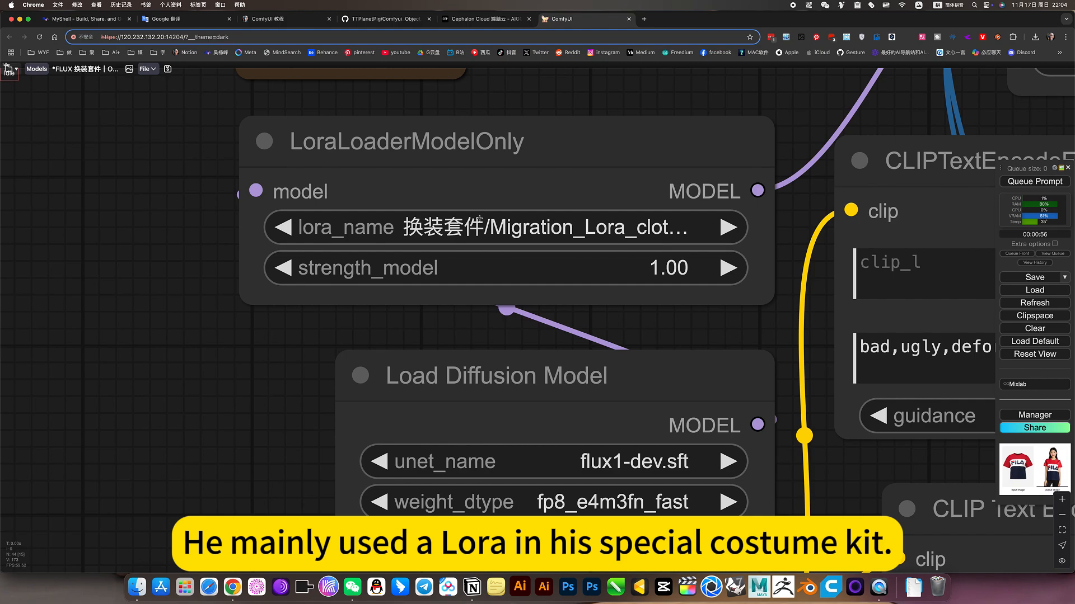
scroll(545, 238, "down", 5)
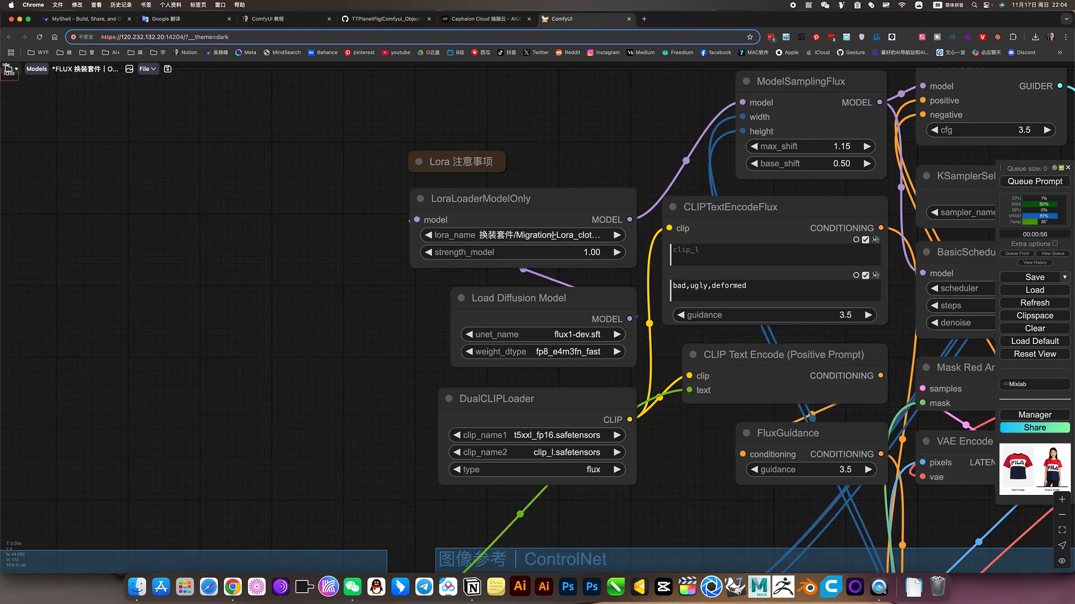
left_click(487, 235)
scroll(608, 434, "down", 20)
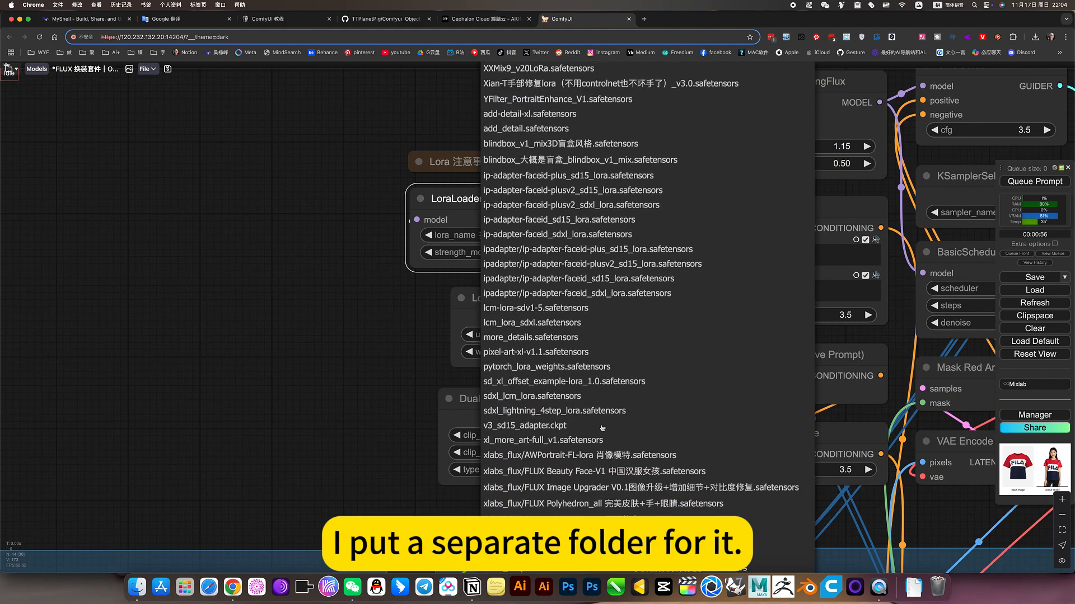
scroll(604, 428, "down", 10)
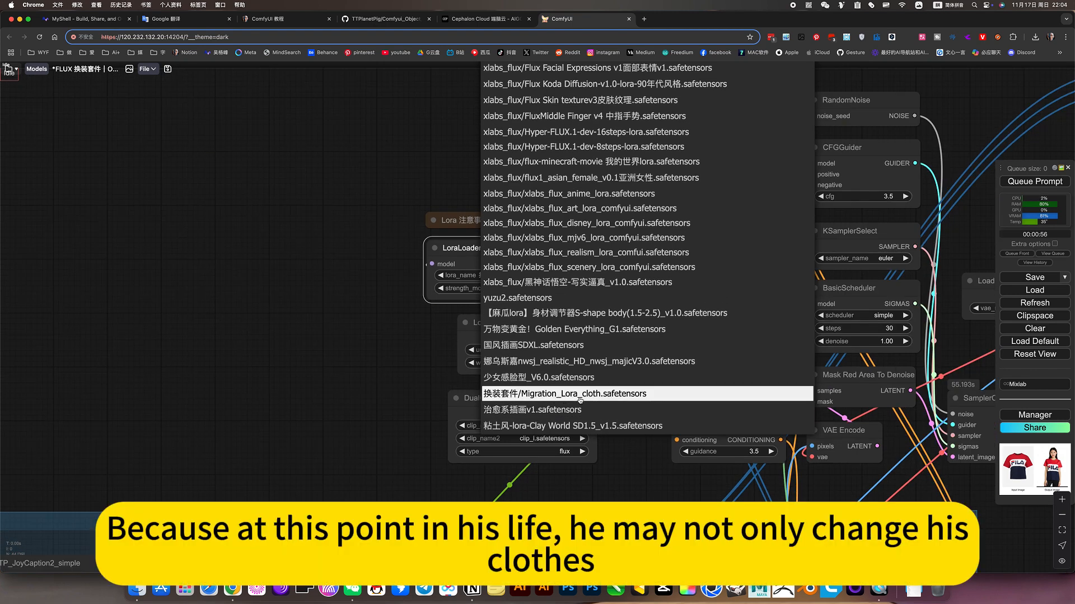
left_click(377, 364)
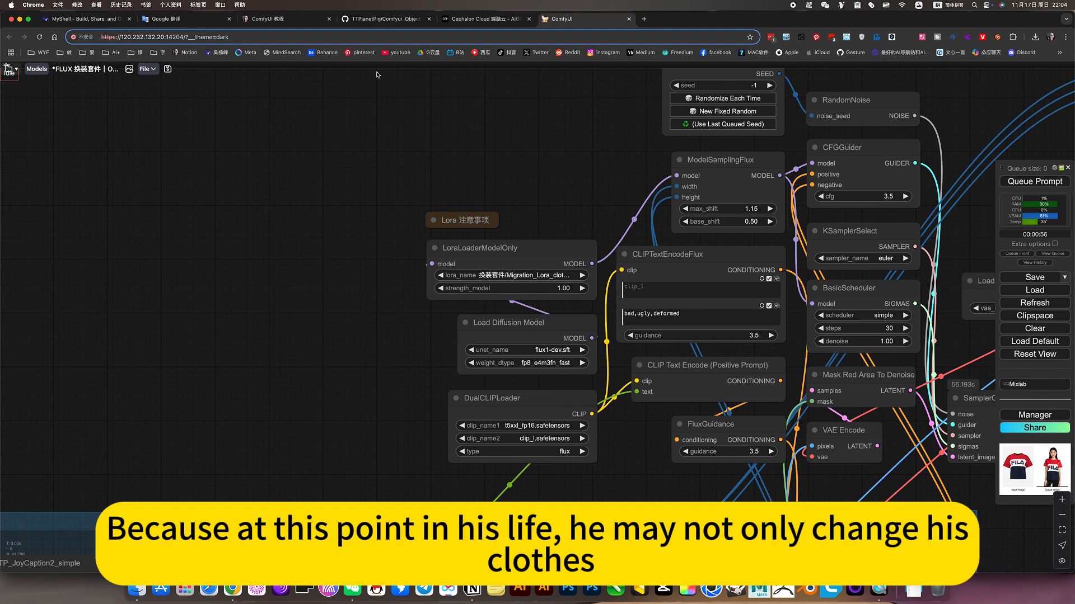
Open the Comfyui_Object_Migration GitHub page and read its README from the migration examples to the More To Do and requirements sections
left_click(381, 19)
scroll(590, 157, "up", 15)
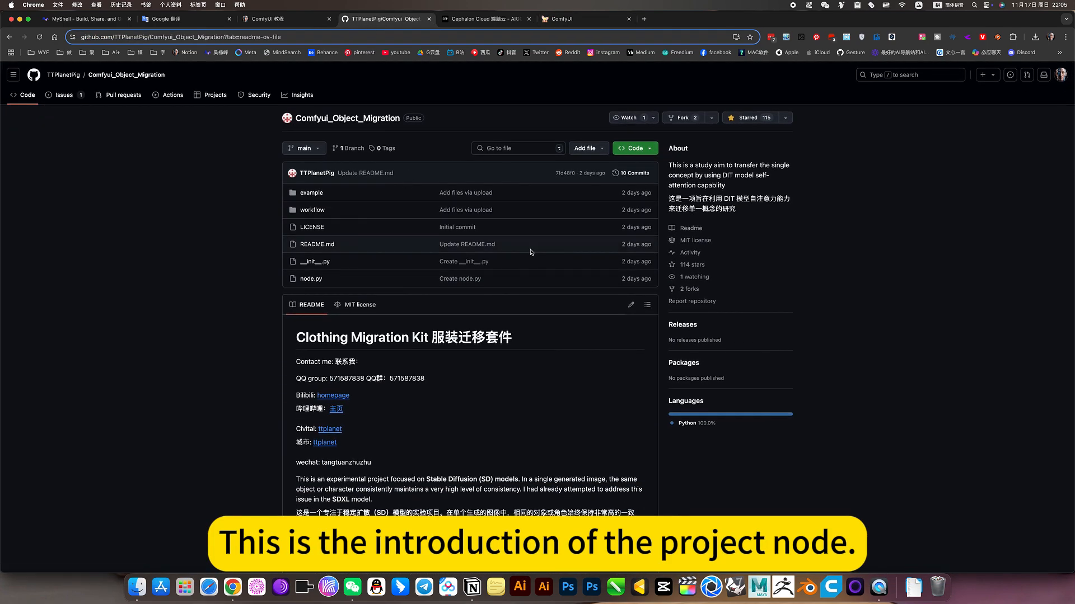
scroll(532, 252, "down", 4)
scroll(531, 251, "down", 3)
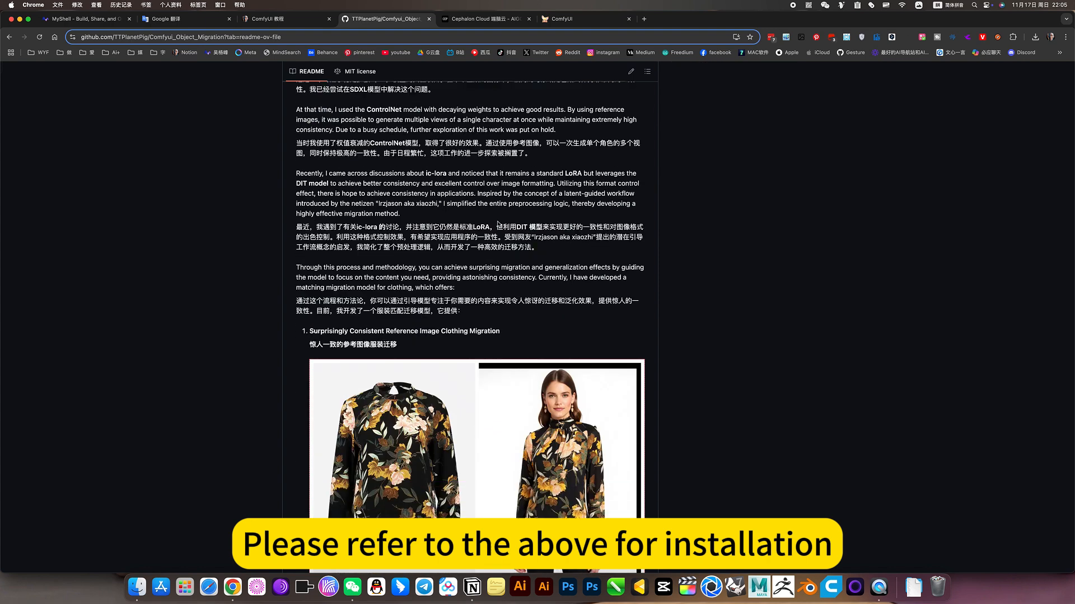
scroll(586, 264, "down", 3)
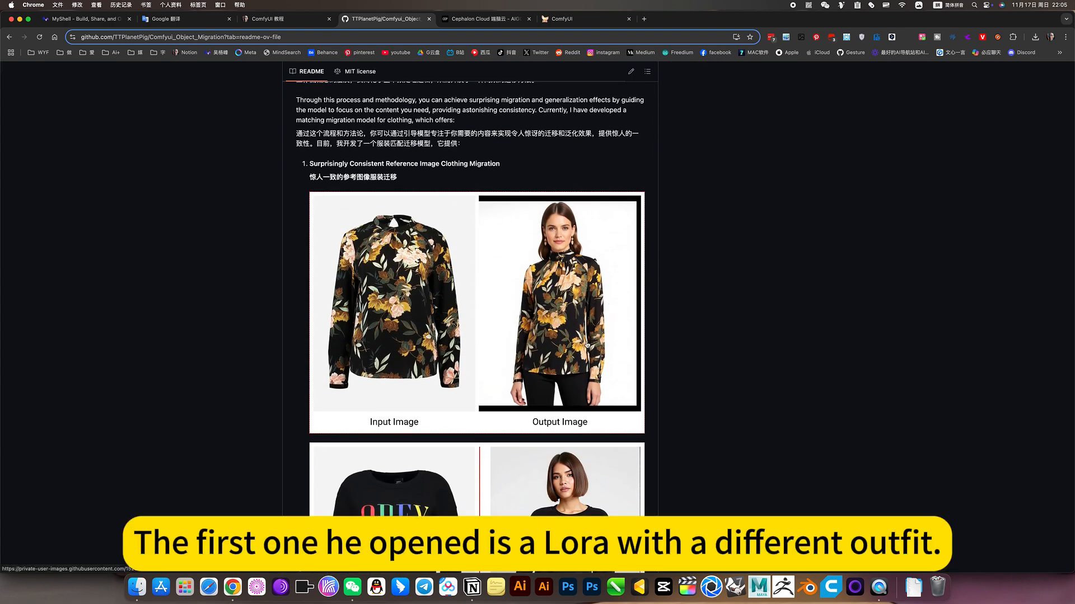
scroll(586, 344, "down", 15)
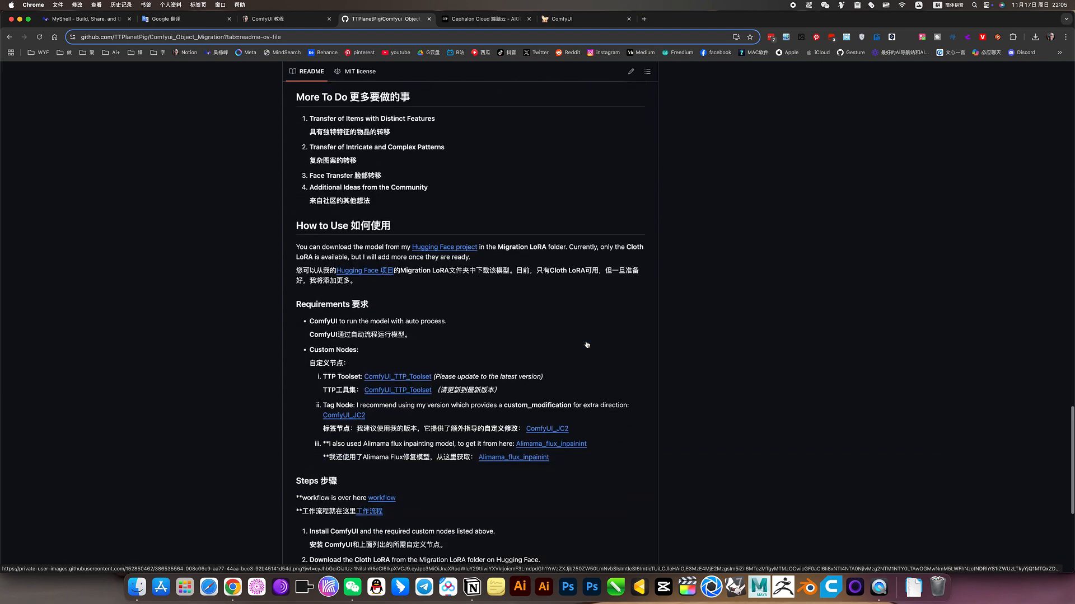
scroll(587, 345, "up", 5)
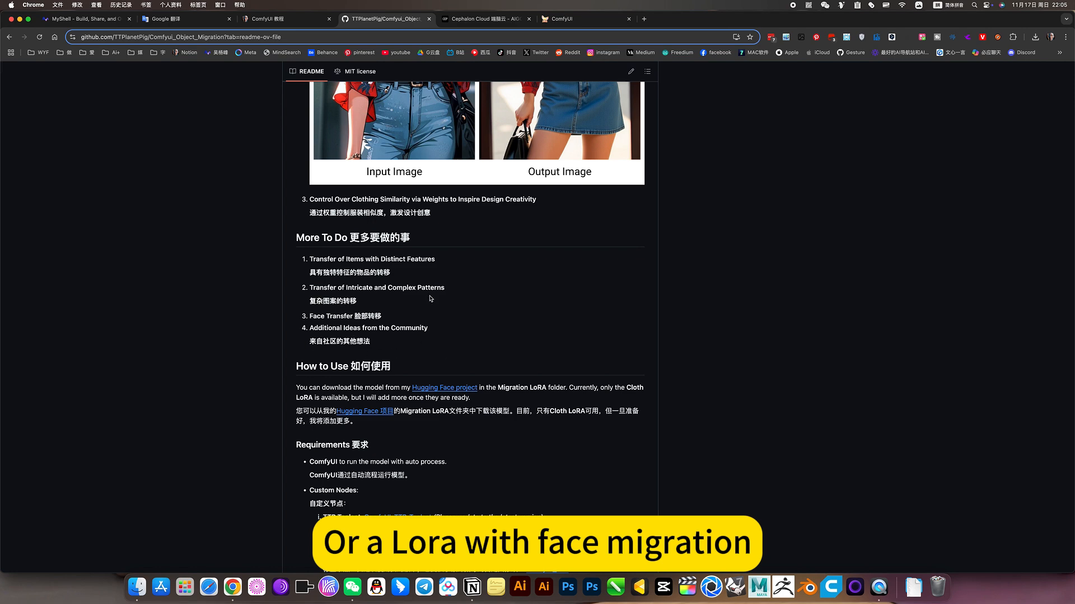
Return to the ComfyUI workflow and examine the LoraLoaderModelOnly node with the clothing migration LoRA
left_click(582, 19)
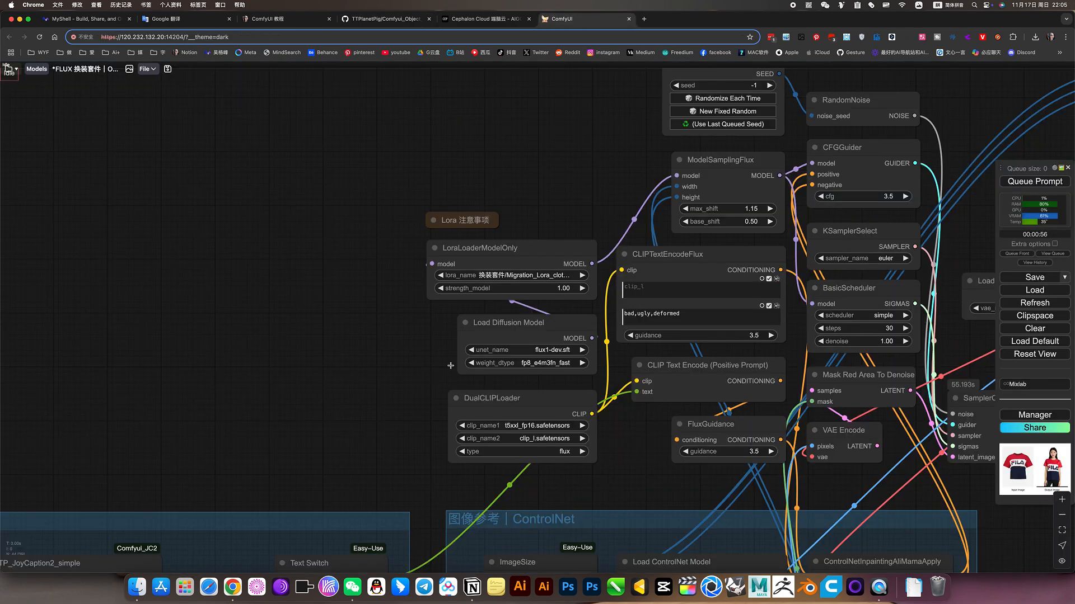
scroll(450, 365, "down", 5)
scroll(464, 275, "down", 1)
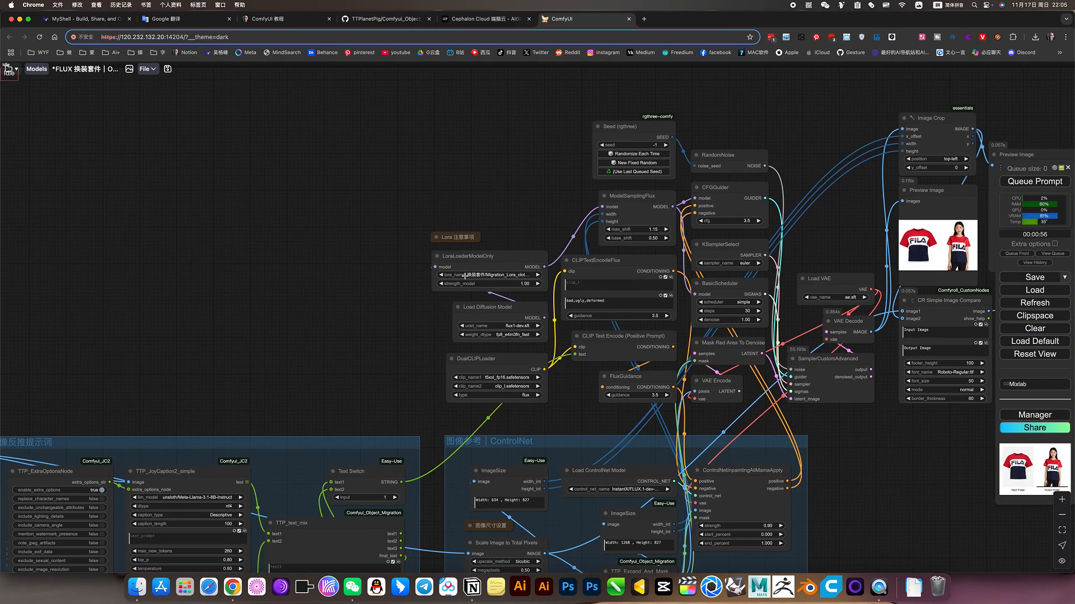
scroll(464, 275, "up", 6)
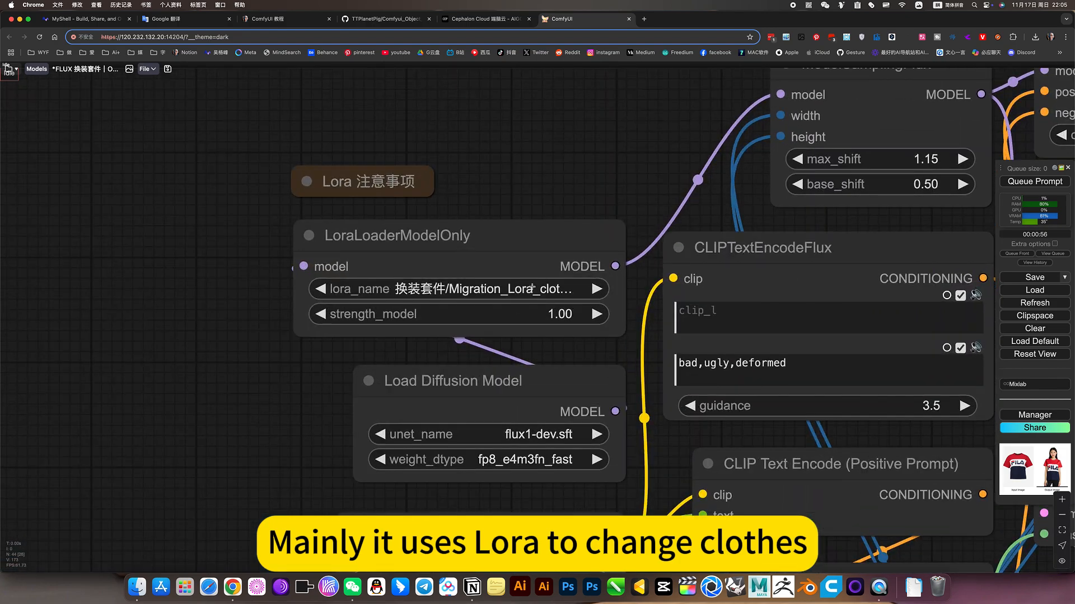
scroll(351, 378, "down", 10)
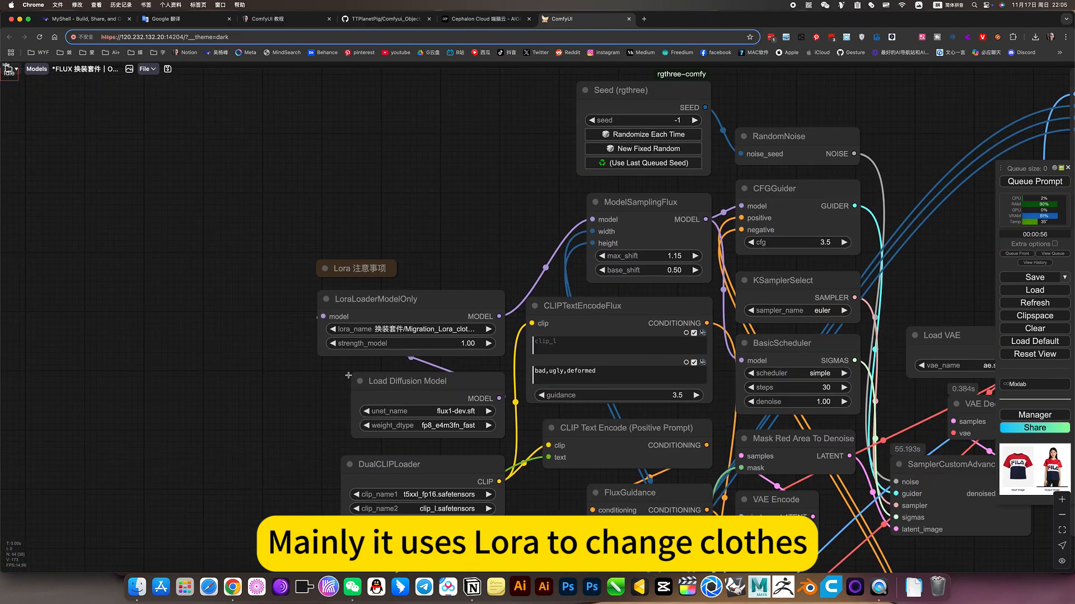
Survey the whole clothes-swap workflow and examine the TTP_text_mix node in the 图像反推提示词 group
left_click_drag(723, 506, 873, 276)
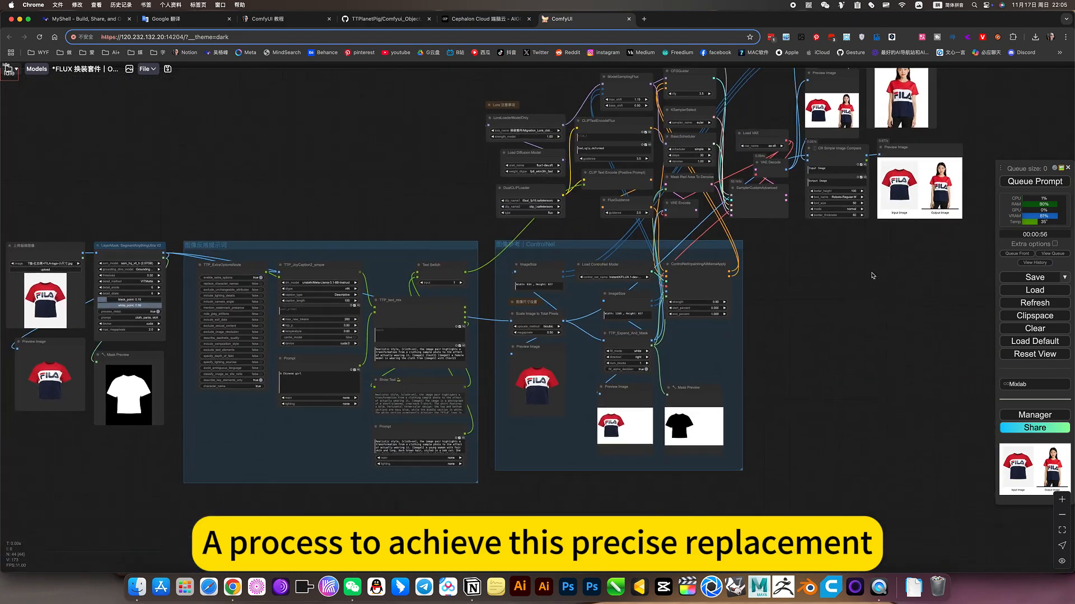
left_click_drag(834, 350, 901, 344)
left_click_drag(449, 163, 675, 152)
left_click_drag(585, 168, 343, 144)
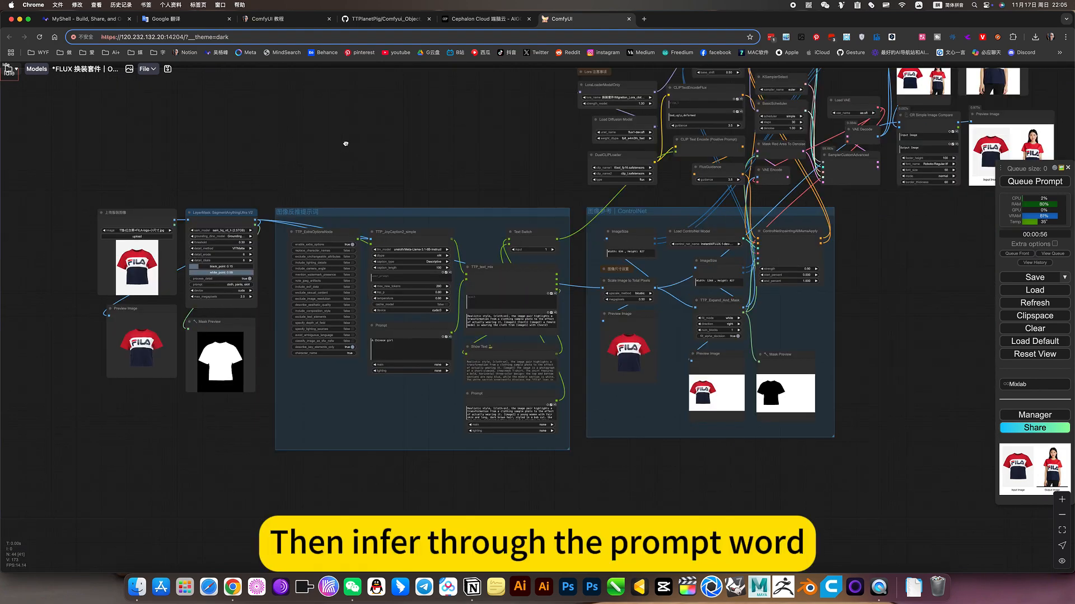
scroll(463, 245, "up", 4)
scroll(451, 288, "up", 3)
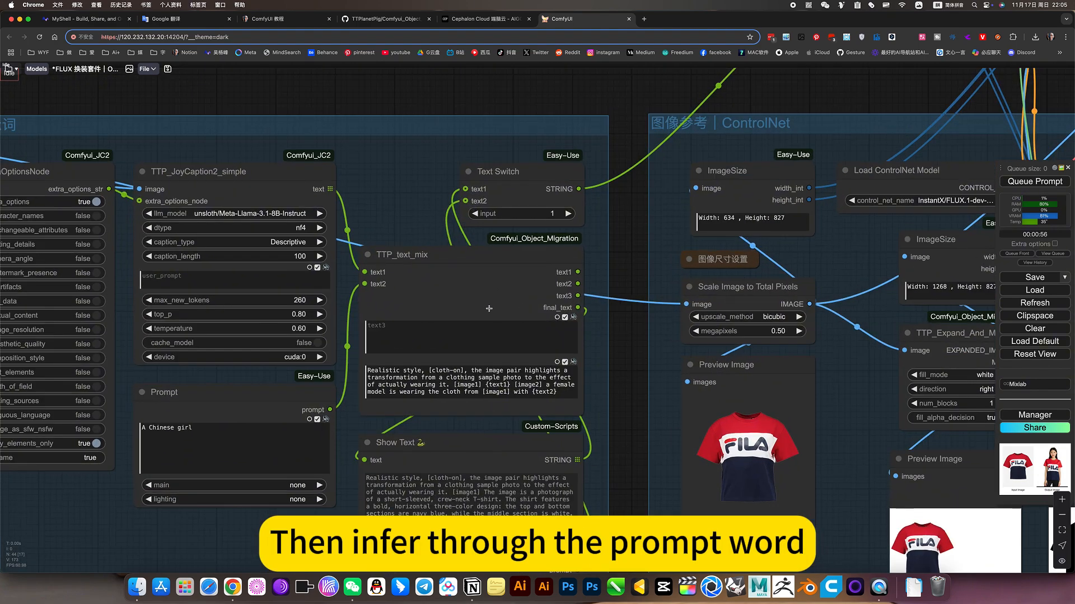
left_click(542, 249)
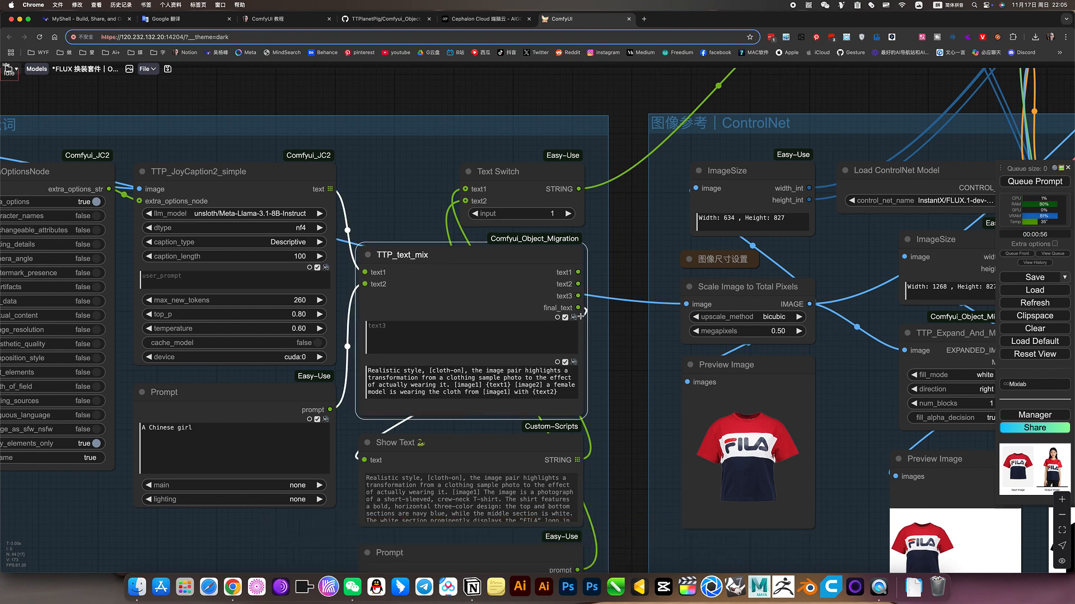
Examine the TTP_Expand_And_Mask node in the ControlNet group once more
scroll(581, 317, "down", 4)
left_click_drag(770, 382, 545, 369)
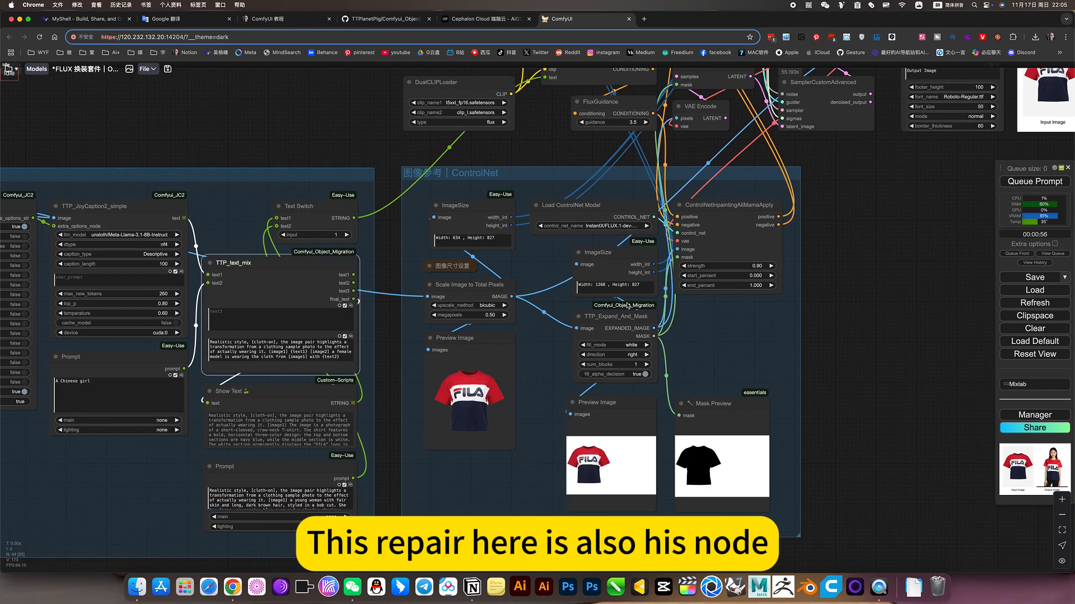
scroll(628, 305, "up", 3)
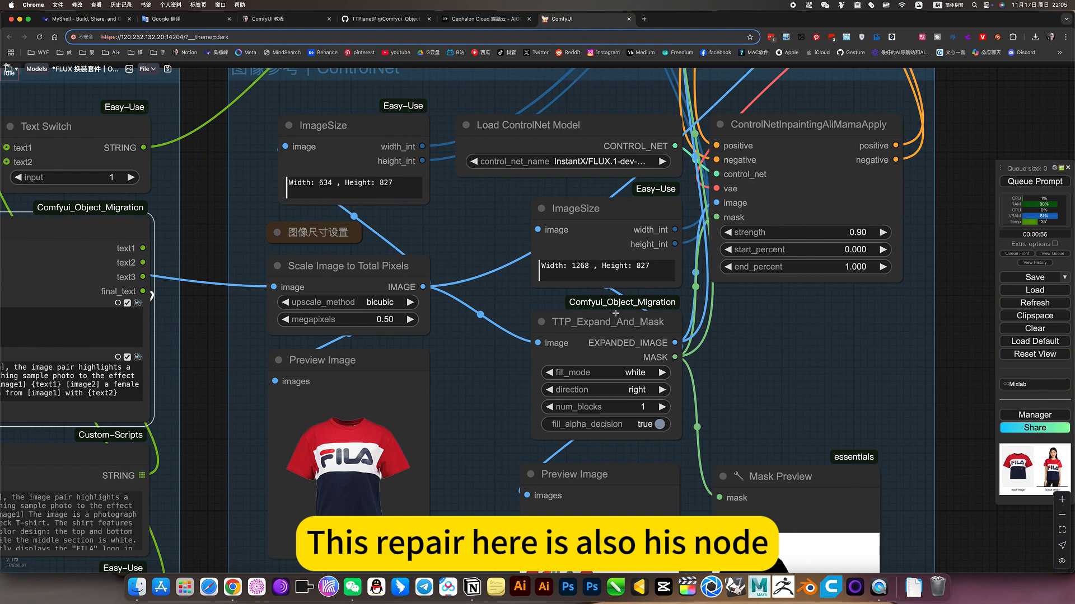
scroll(637, 325, "down", 3)
Examine the 上传服装图像 and SegmentAnythingUltra V2 nodes, open the segmentation prompt, and keep it as "cloth, pants, skirt"
left_click_drag(340, 150, 740, 137)
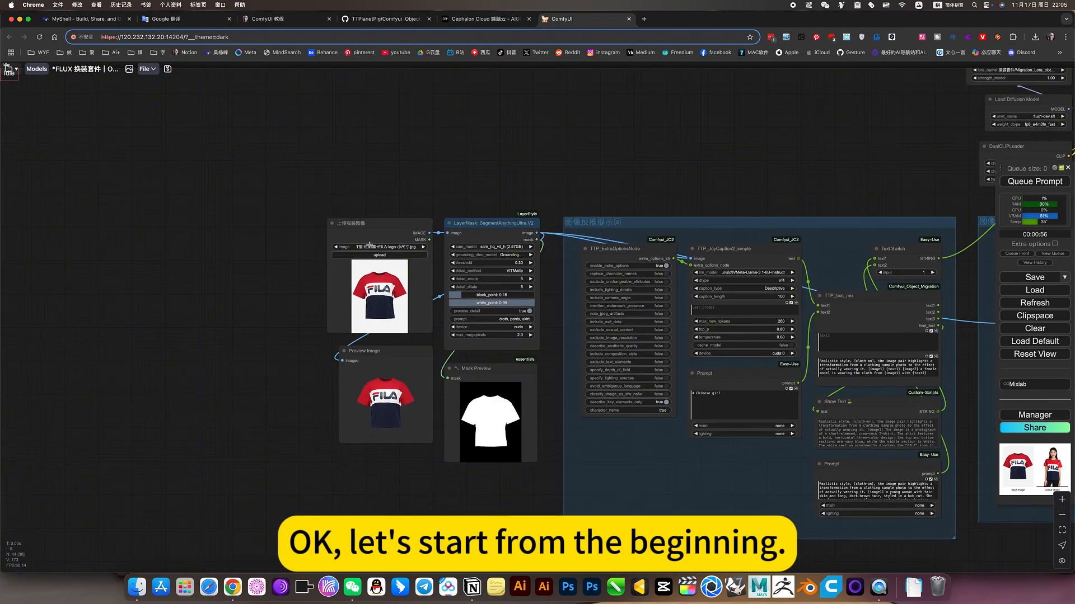
scroll(373, 257, "up", 6)
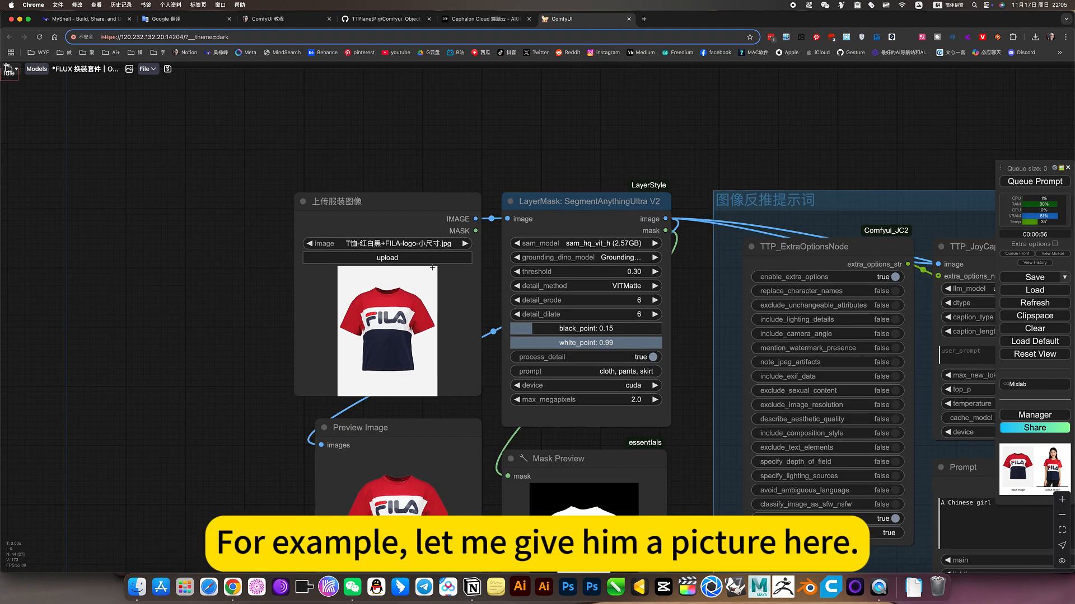
scroll(432, 267, "up", 1)
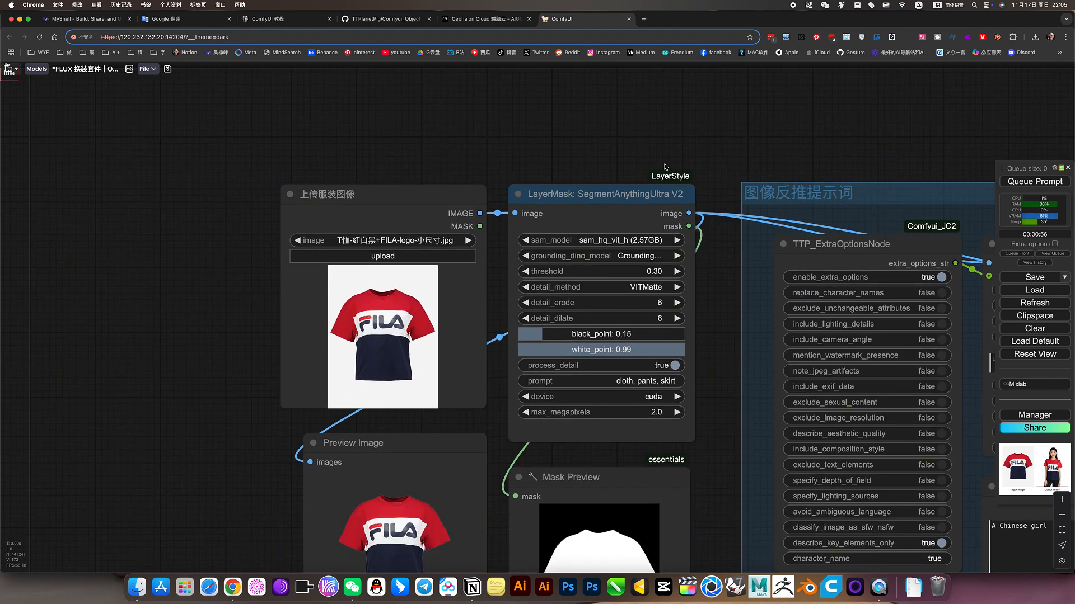
left_click_drag(665, 167, 521, 136)
left_click(503, 366)
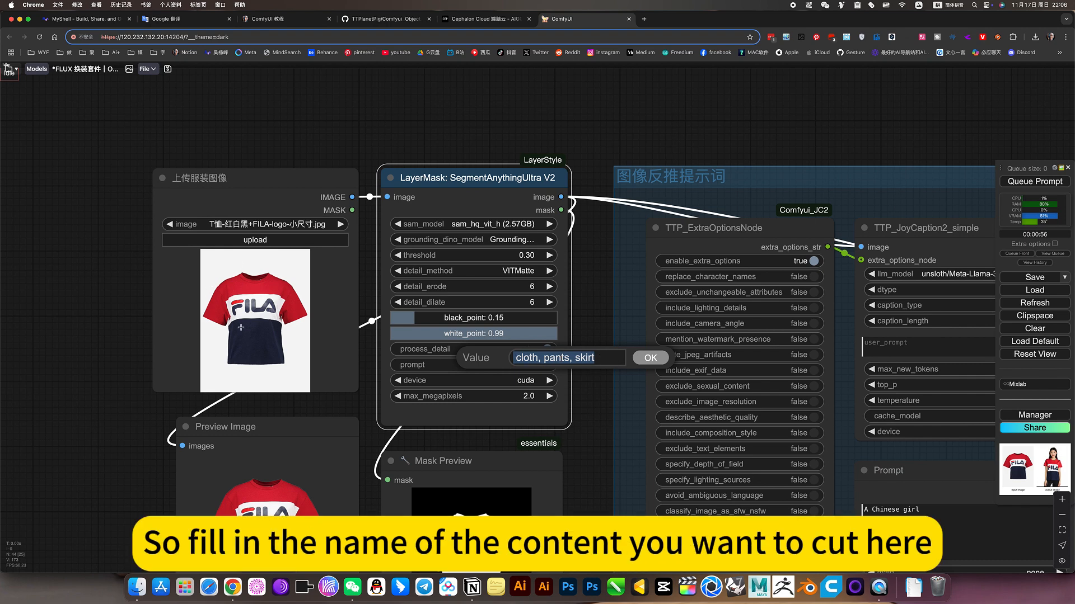
left_click(649, 359)
Inspect the cut-out T-shirt and its mask in the two preview nodes below the segmentation node
scroll(570, 280, "down", 5)
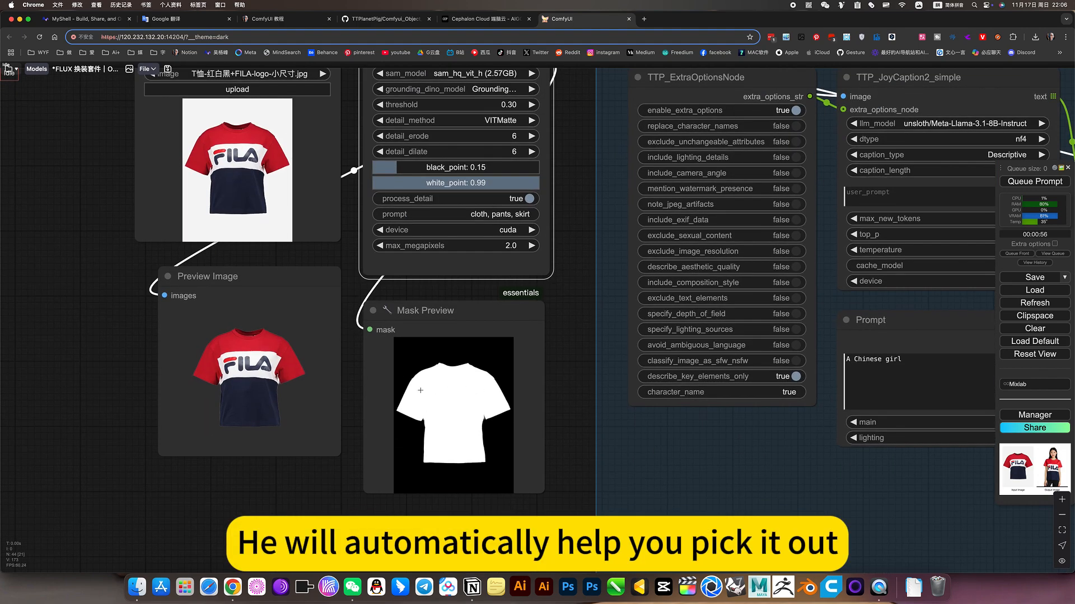
scroll(269, 395, "up", 5)
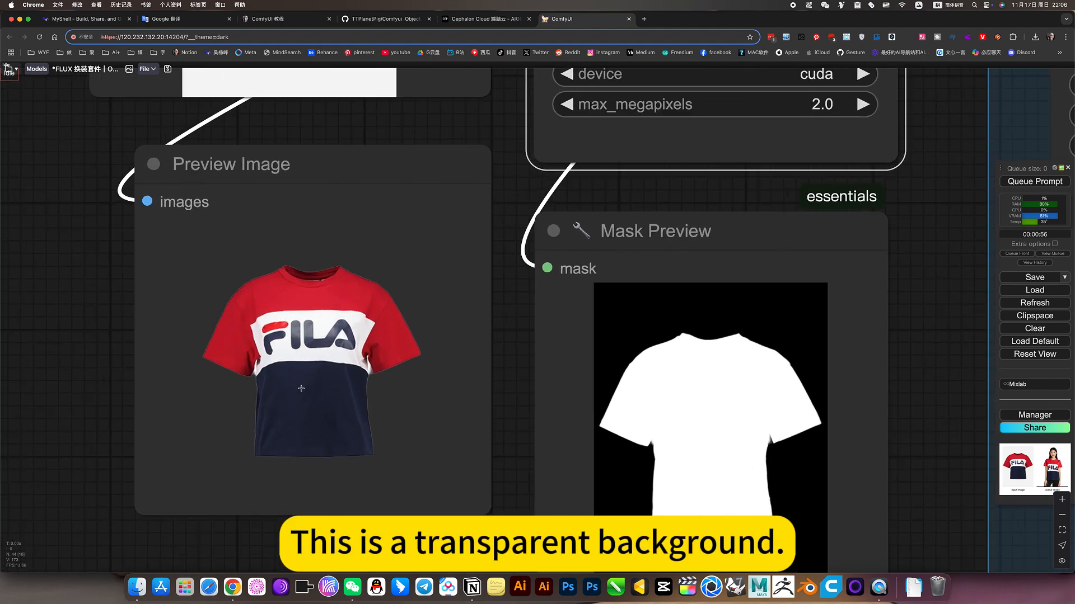
scroll(354, 402, "down", 5)
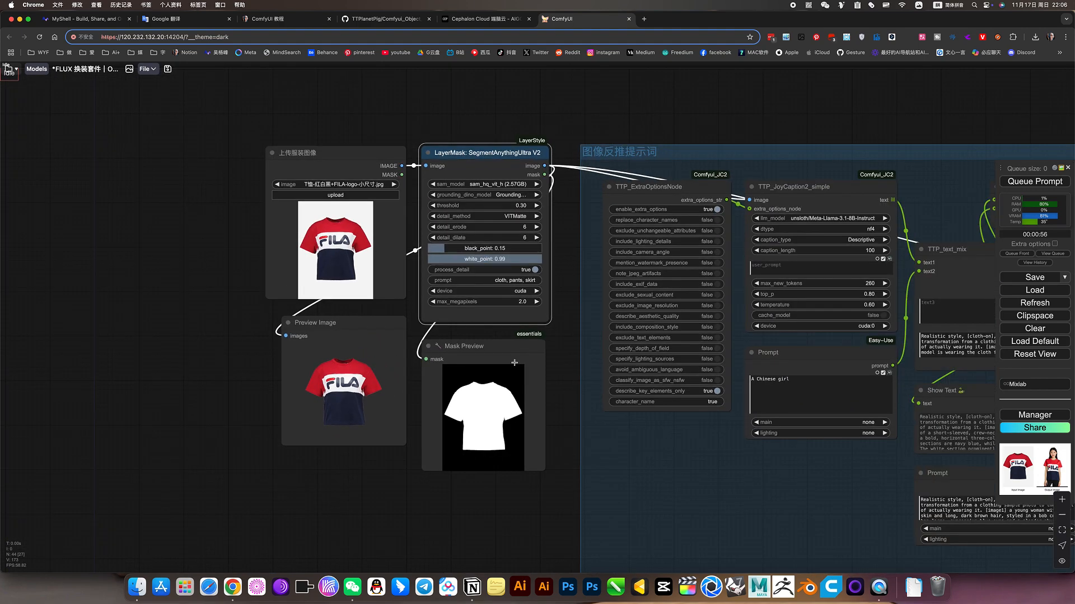
Examine the settings of the TTP_ExtraOptionsNode and TTP_JoyCaption2_simple nodes in the 图像反推提示词 group
scroll(714, 120, "right", 10)
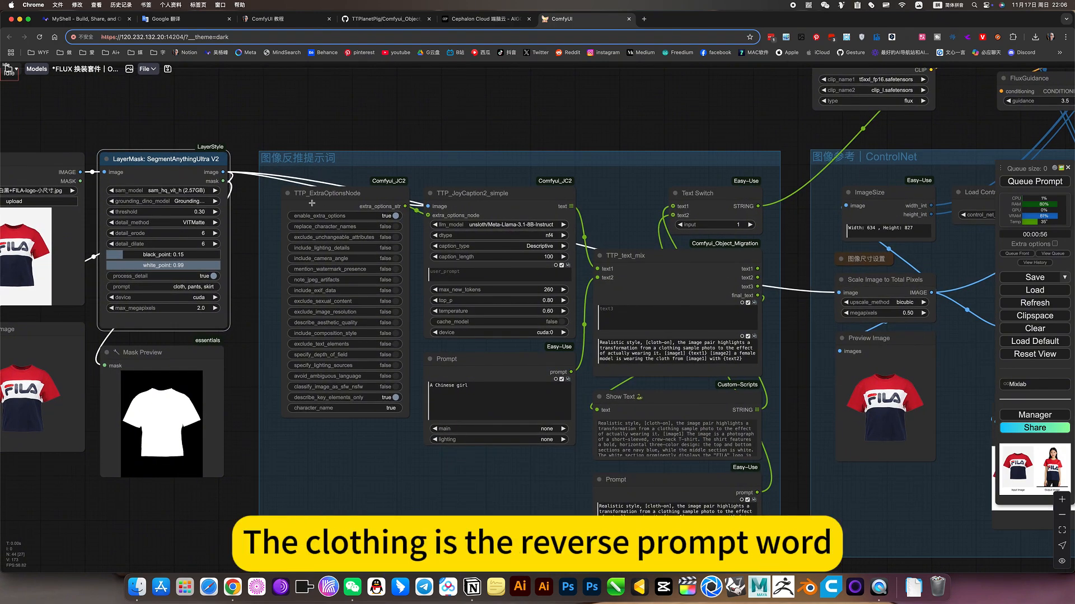
scroll(288, 280, "up", 5)
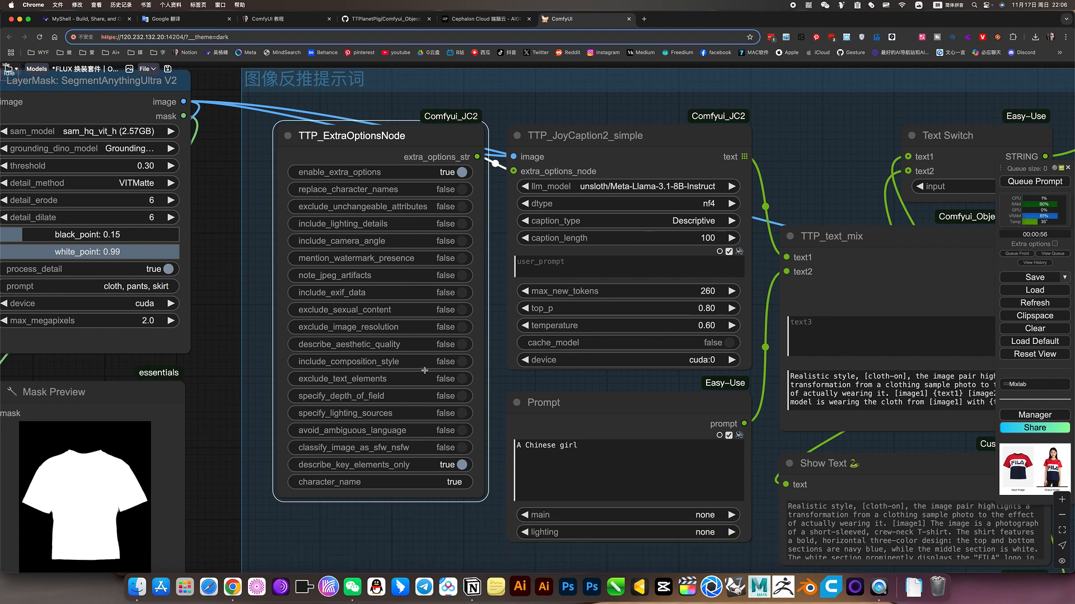
left_click_drag(799, 177, 645, 203)
left_click(595, 137)
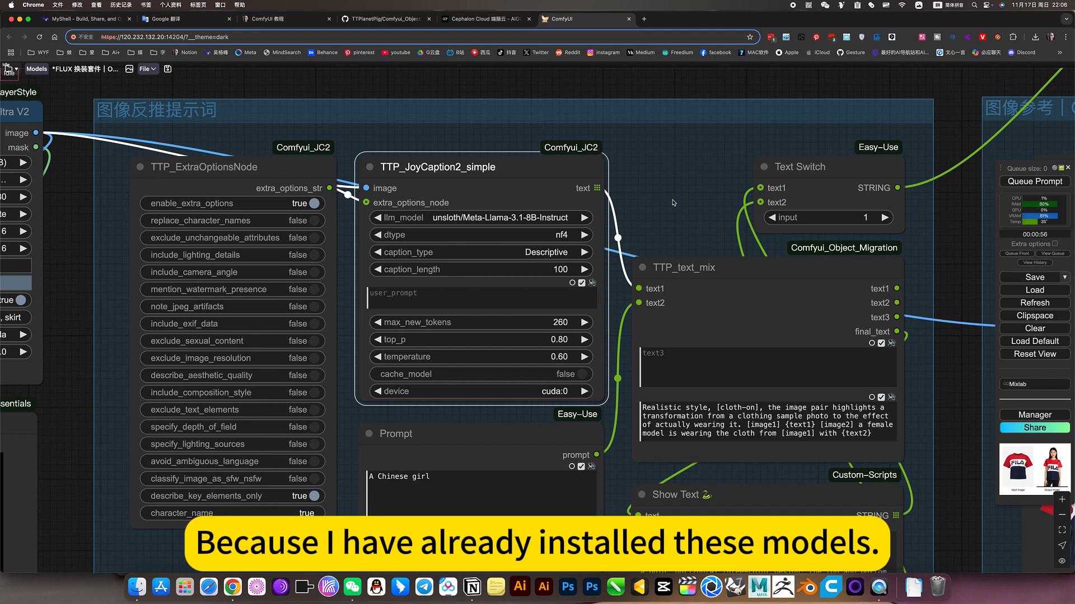
left_click_drag(673, 203, 641, 169)
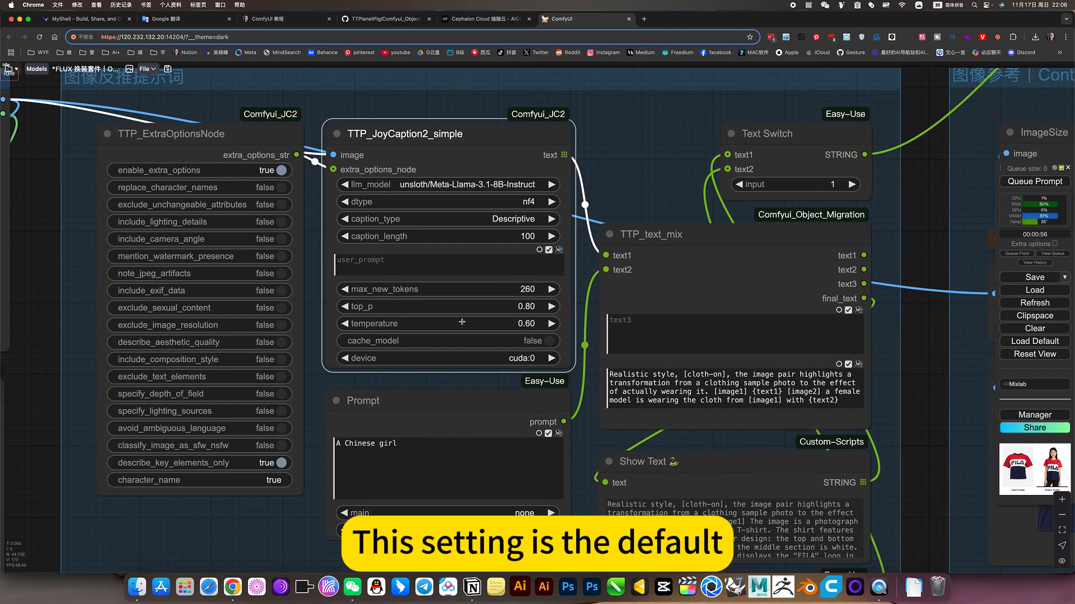
Examine the combined prompt in TTP_text_mix, the Show Text output, and the manual Prompt node below it
left_click_drag(627, 158, 555, 112)
left_click(583, 225)
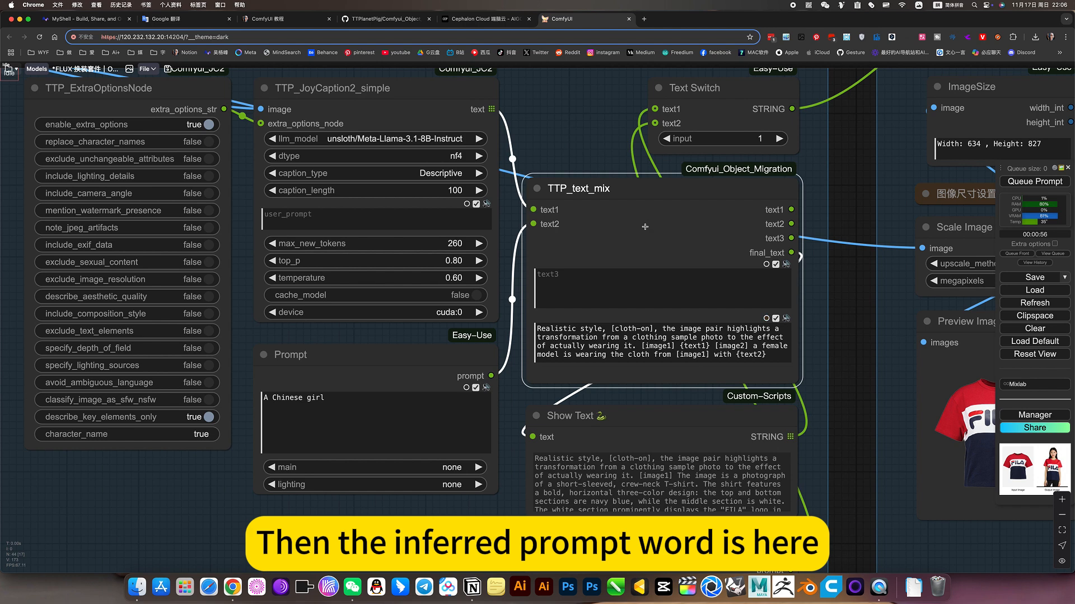
left_click_drag(810, 376, 786, 268)
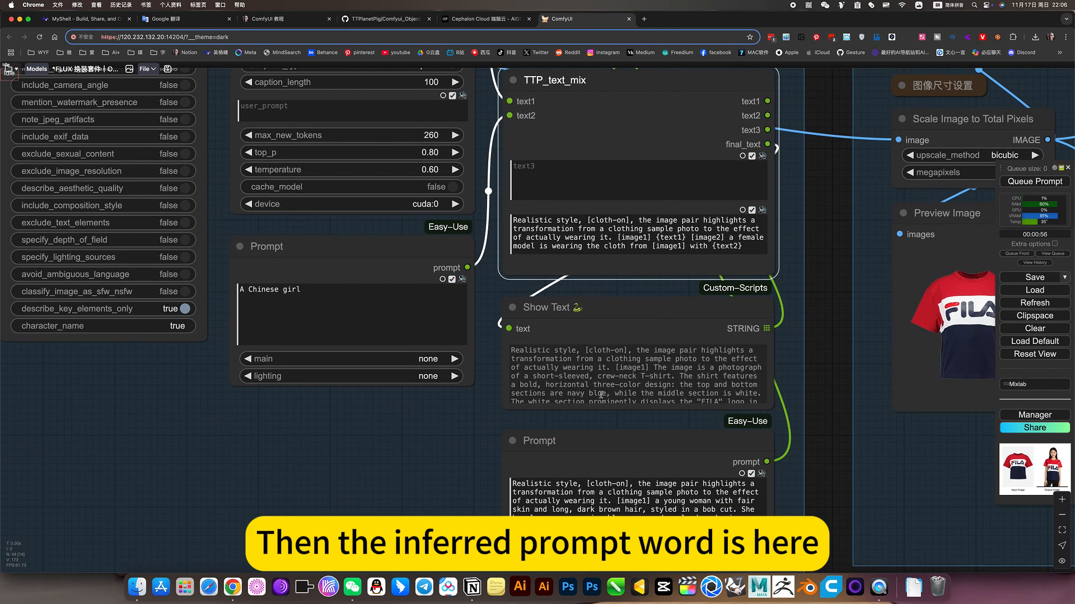
left_click(602, 388)
left_click(641, 438)
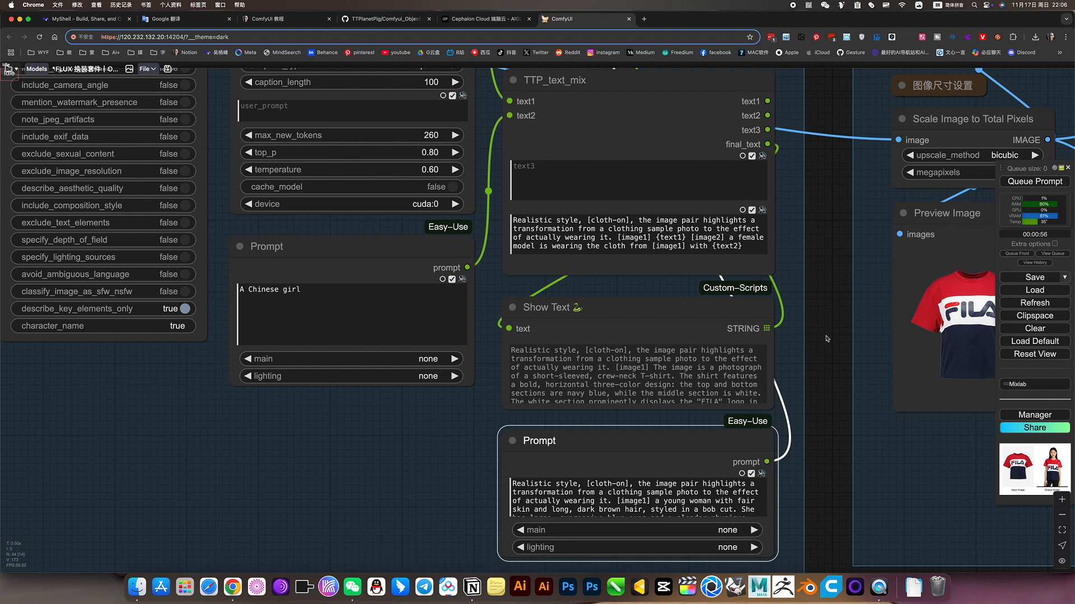
Examine the Prompt node containing "A Chinese girl" that feeds text2 of TTP_text_mix, and place the cursor in its text
left_click_drag(827, 338, 816, 477)
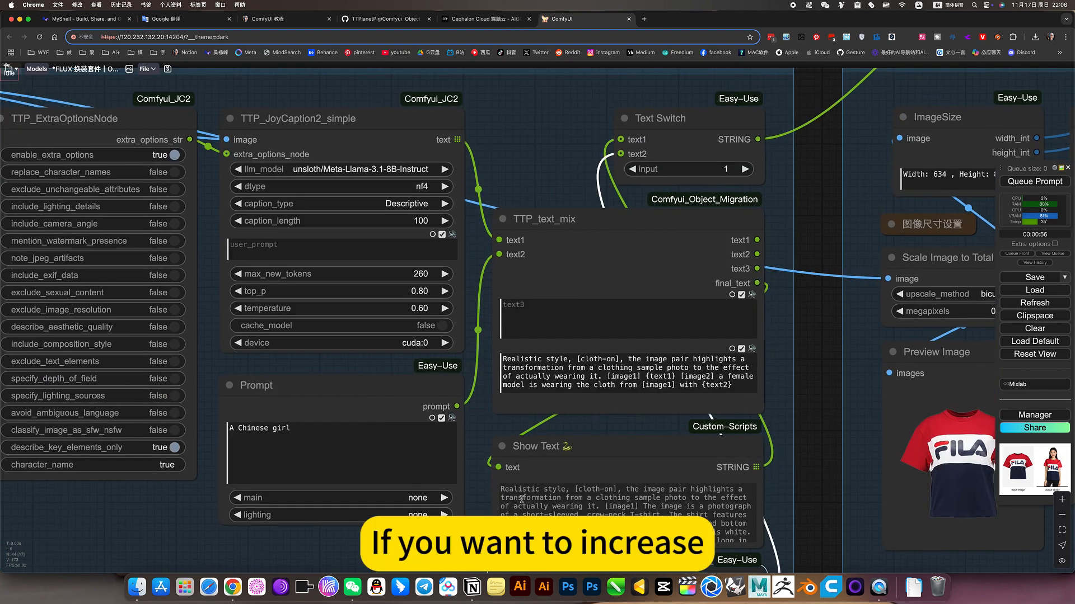
triple_click(295, 429)
left_click(317, 399)
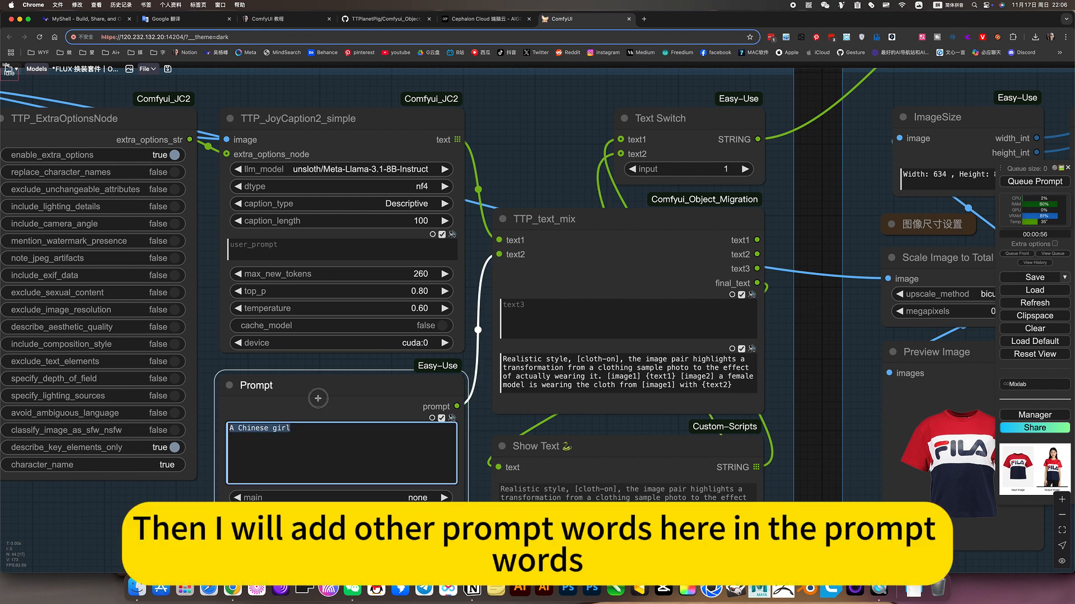
left_click(300, 429)
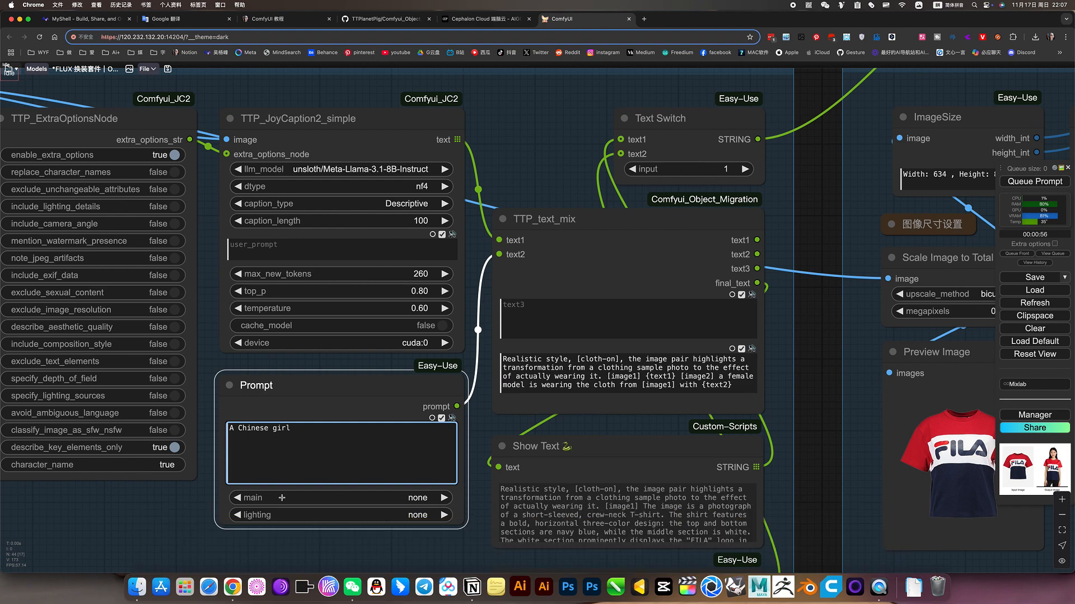
Follow the mixed prompt from TTP_text_mix to the FLUX generation nodes and the output previews
scroll(282, 497, "down", 6)
left_click(452, 350)
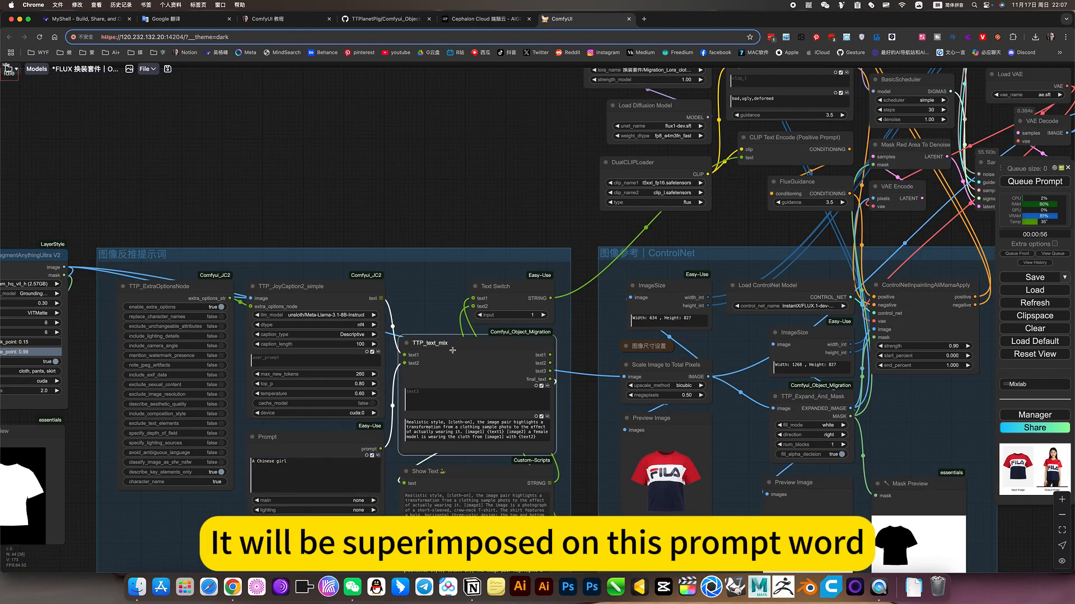
left_click_drag(510, 198, 281, 351)
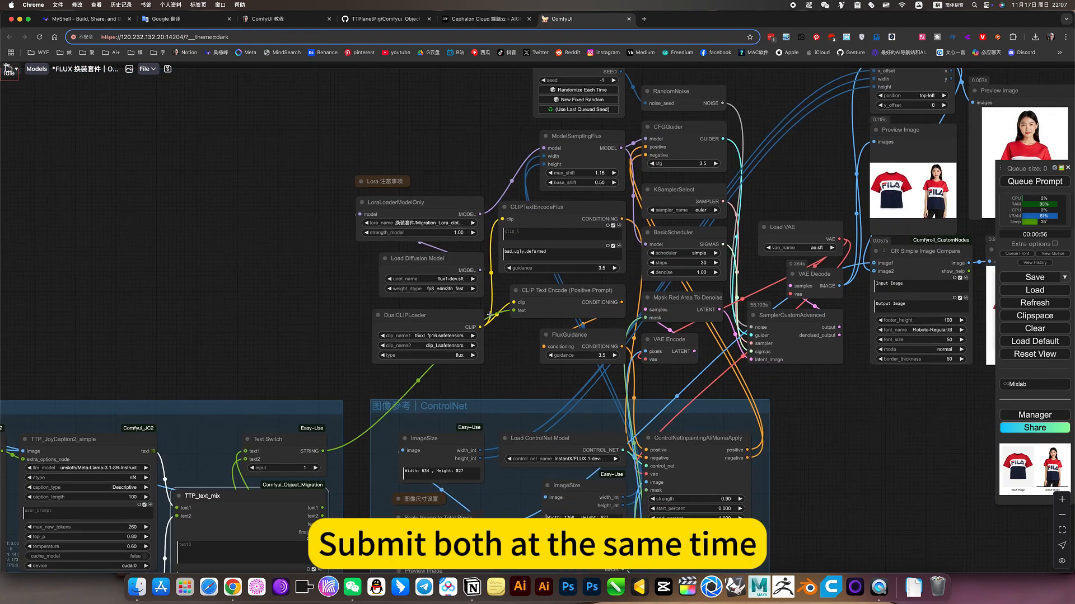
left_click_drag(515, 371, 367, 463)
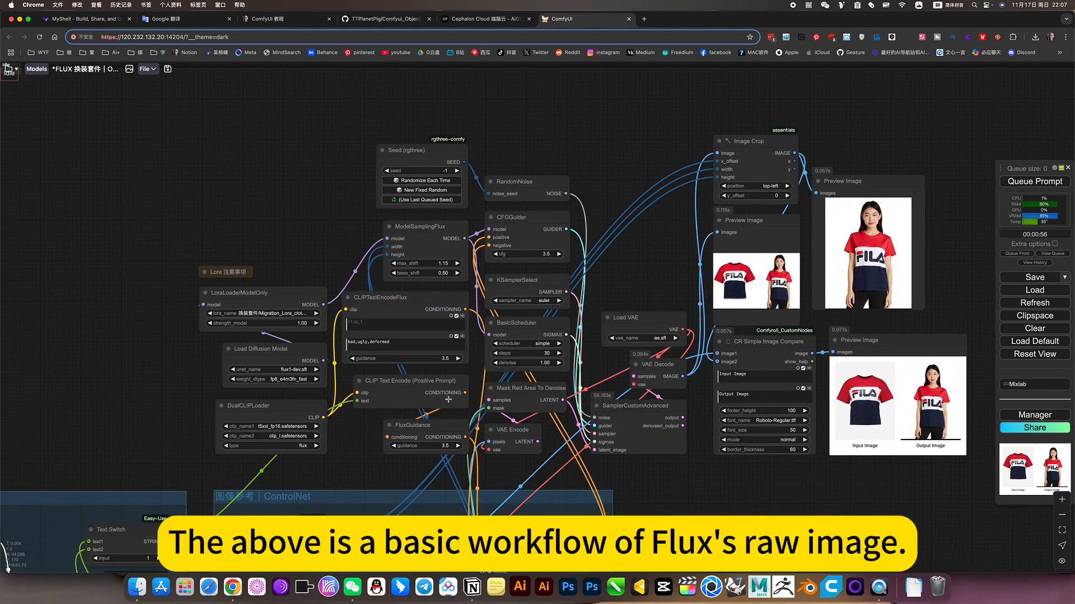
Examine the model choices for control_net_name in the Load ControlNet Model node, keeping the current selection
scroll(411, 395, "up", 4)
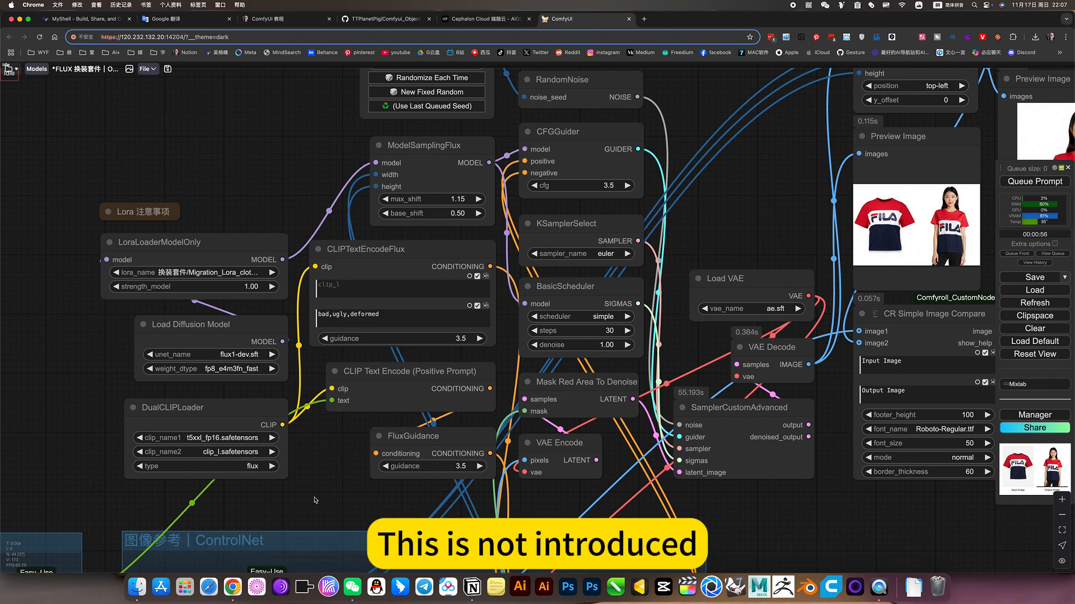
scroll(315, 500, "down", 10)
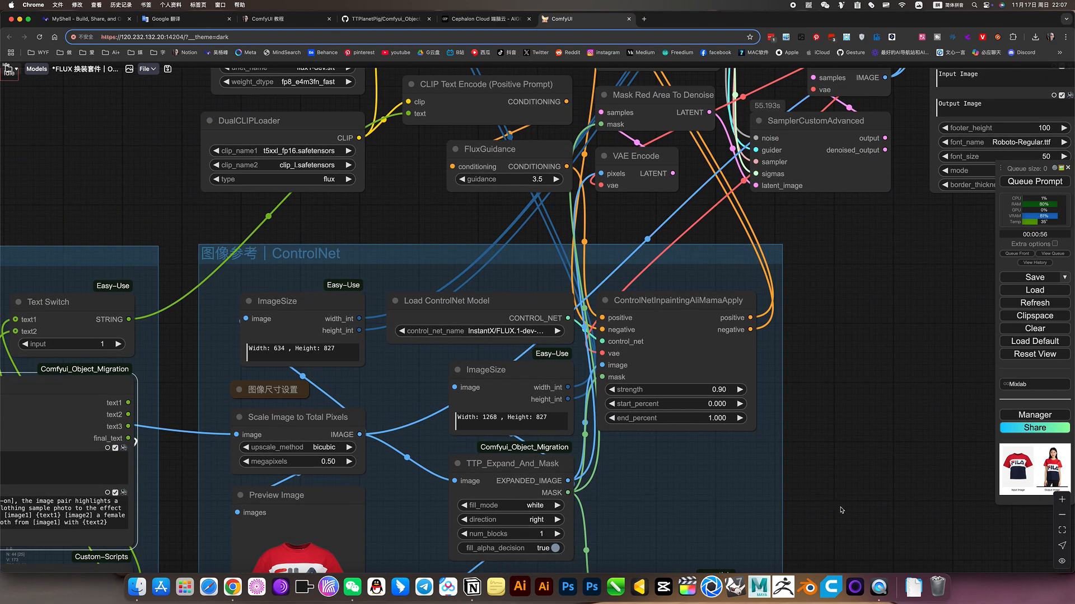
scroll(639, 400, "down", 4)
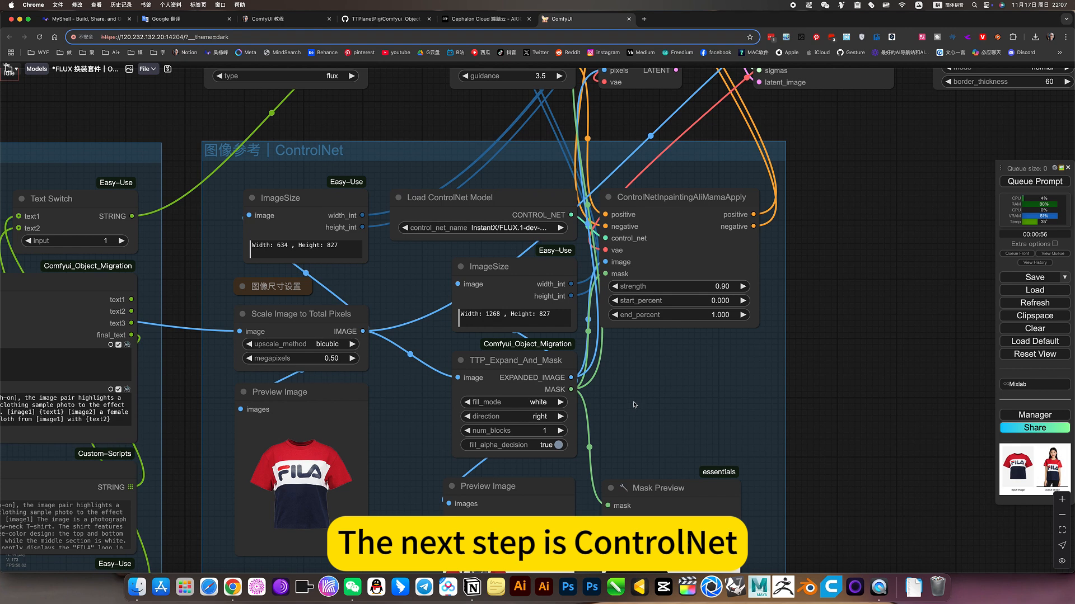
left_click(518, 228)
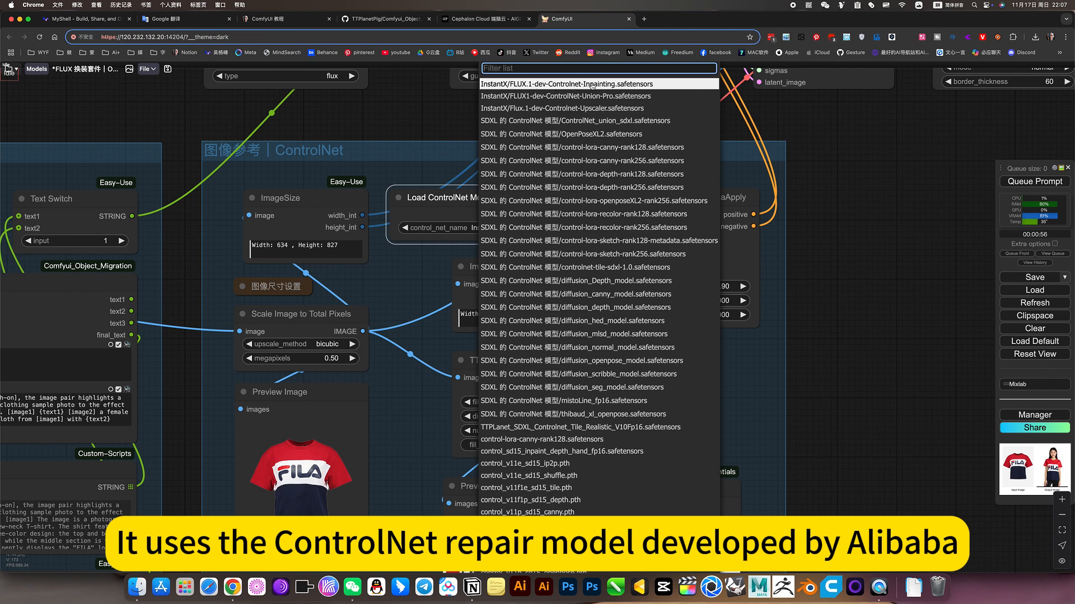
left_click(834, 261)
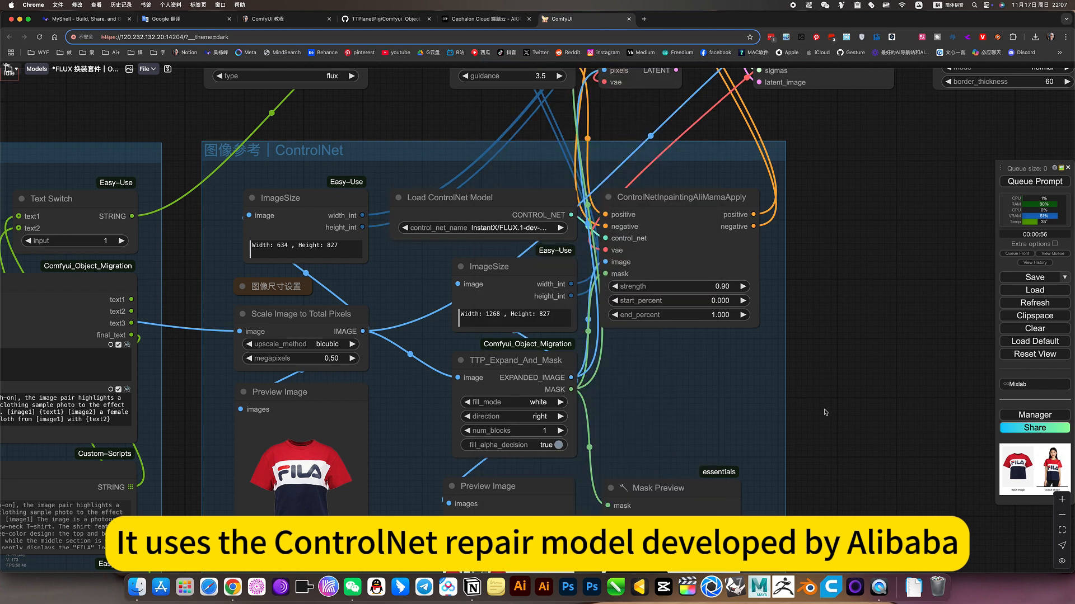
Read the 图像尺寸设置 note above Scale Image to Total Pixels for the megapixels setting, and collapse it again
scroll(727, 358, "down", 5)
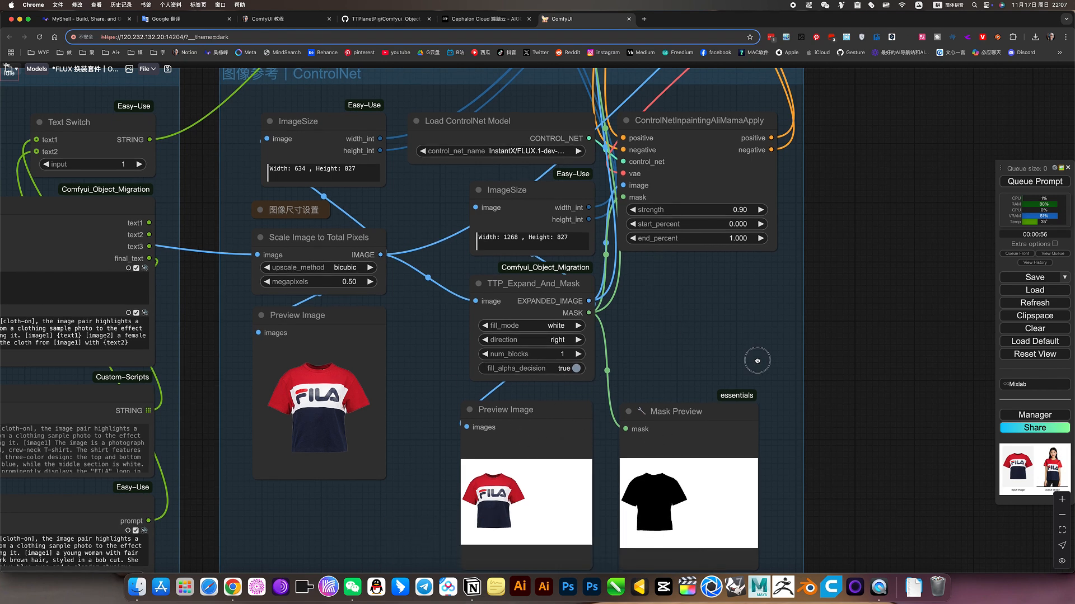
scroll(369, 266, "left", 5)
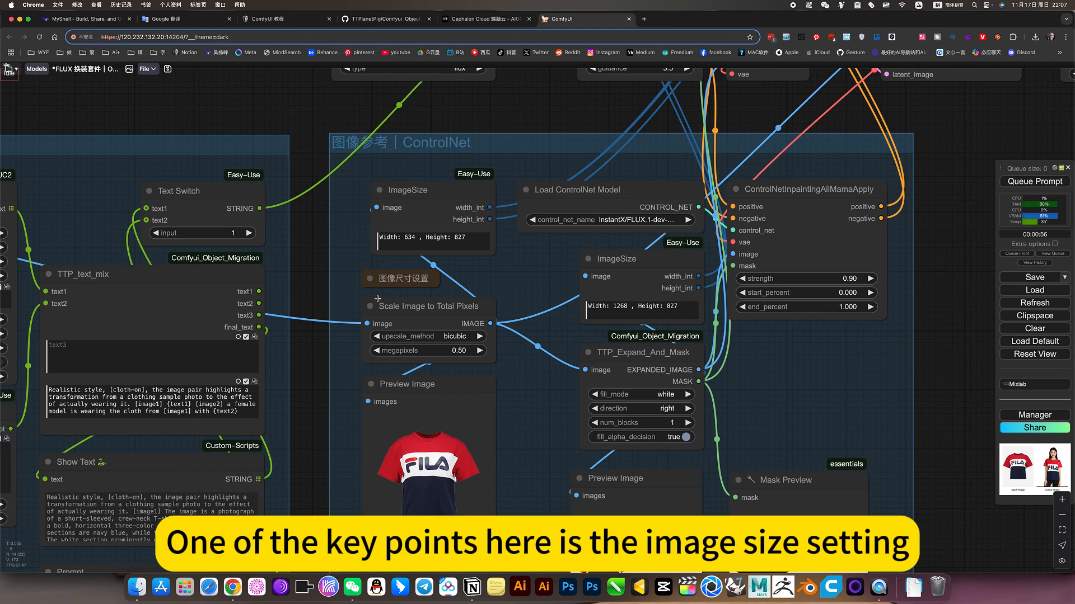
scroll(401, 280, "up", 5)
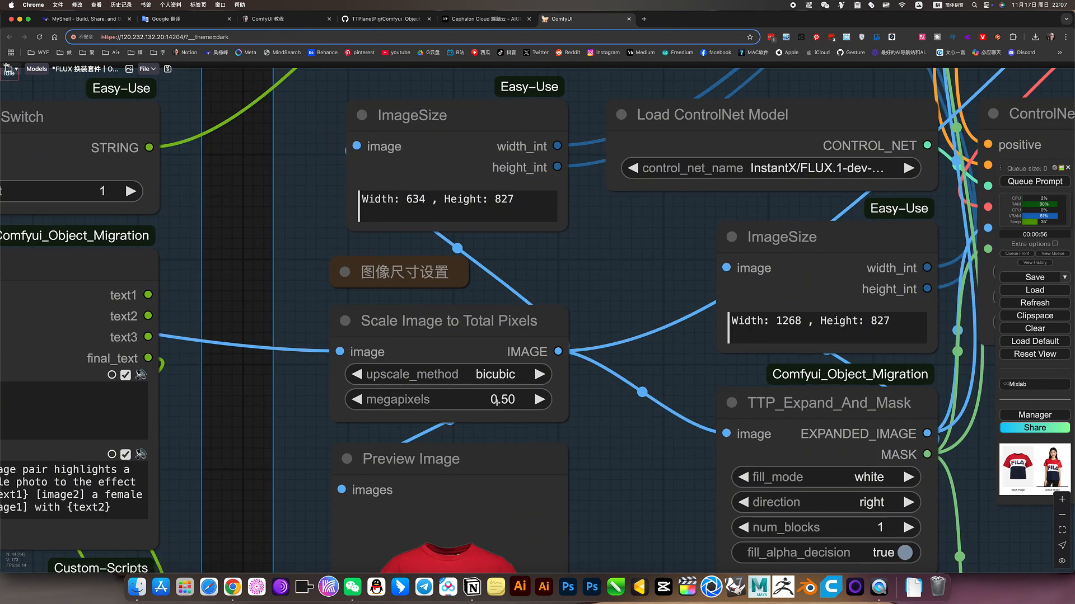
left_click(344, 273)
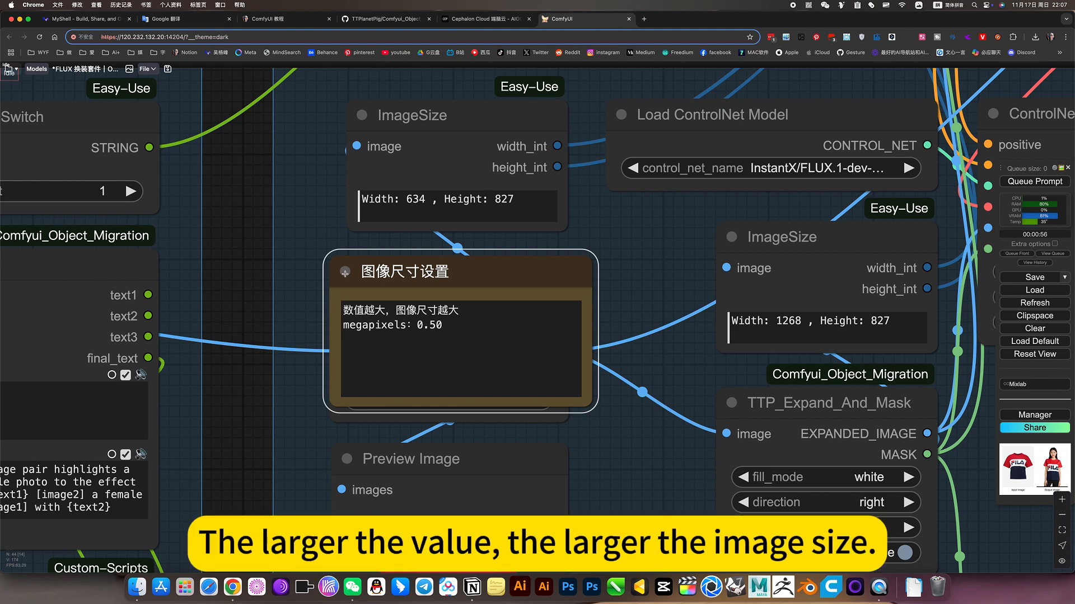
left_click(345, 272)
scroll(347, 285, "down", 2)
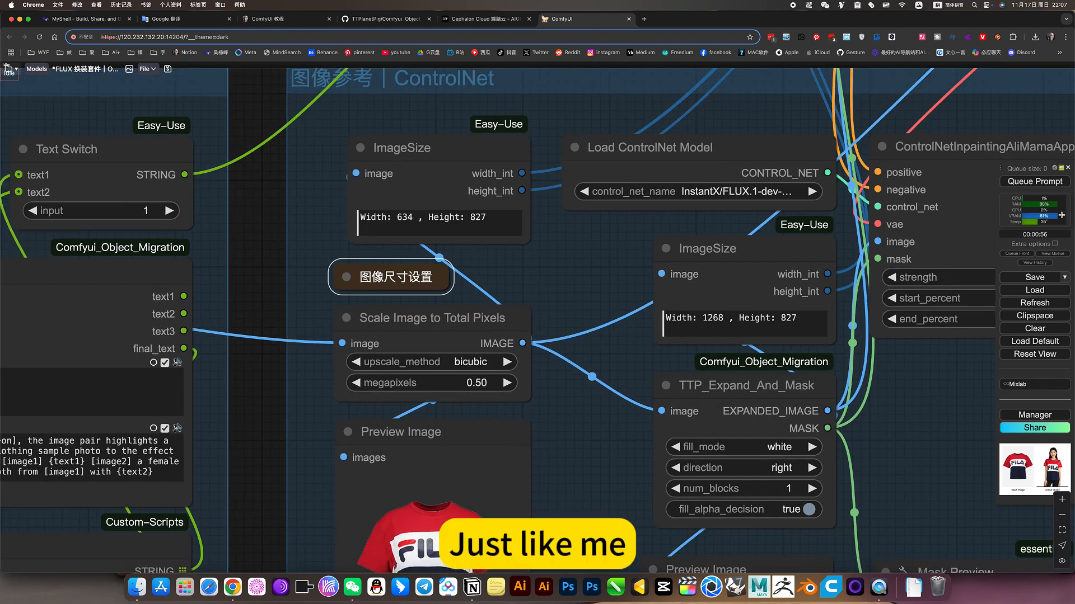
Check the GPU memory usage and compare the ImageSize output with the megapixels setting of Scale Image to Total Pixels
mouse_move(1062, 215)
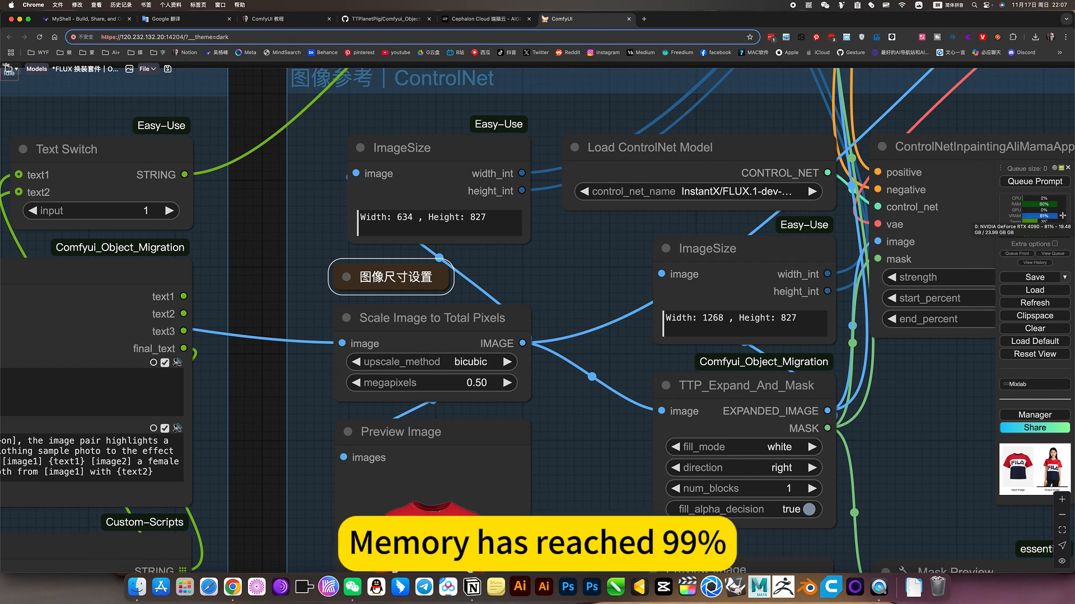
left_click(480, 213)
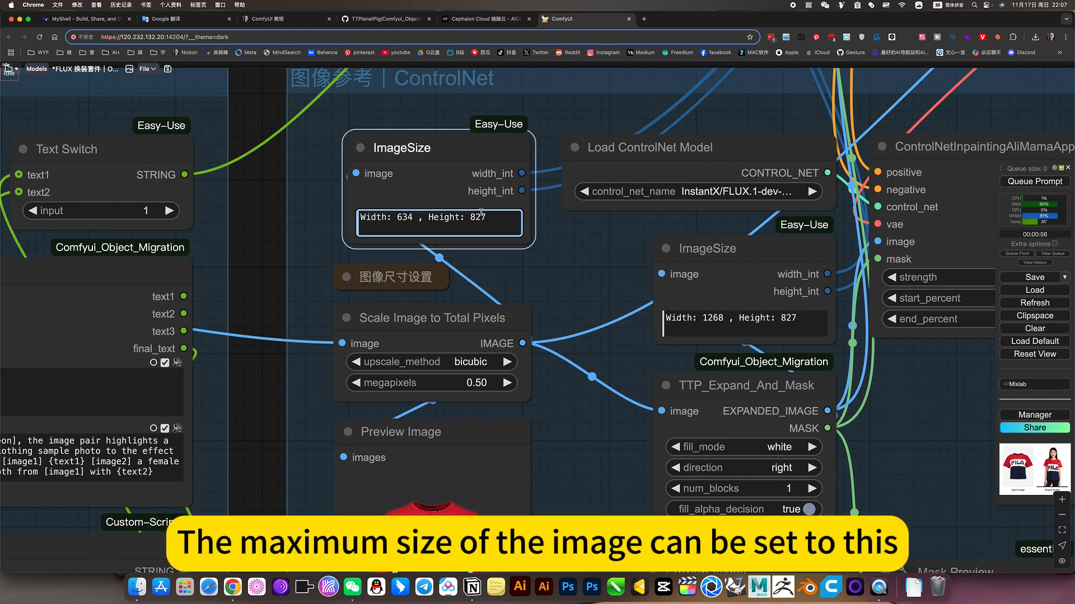
scroll(442, 202, "up", 5)
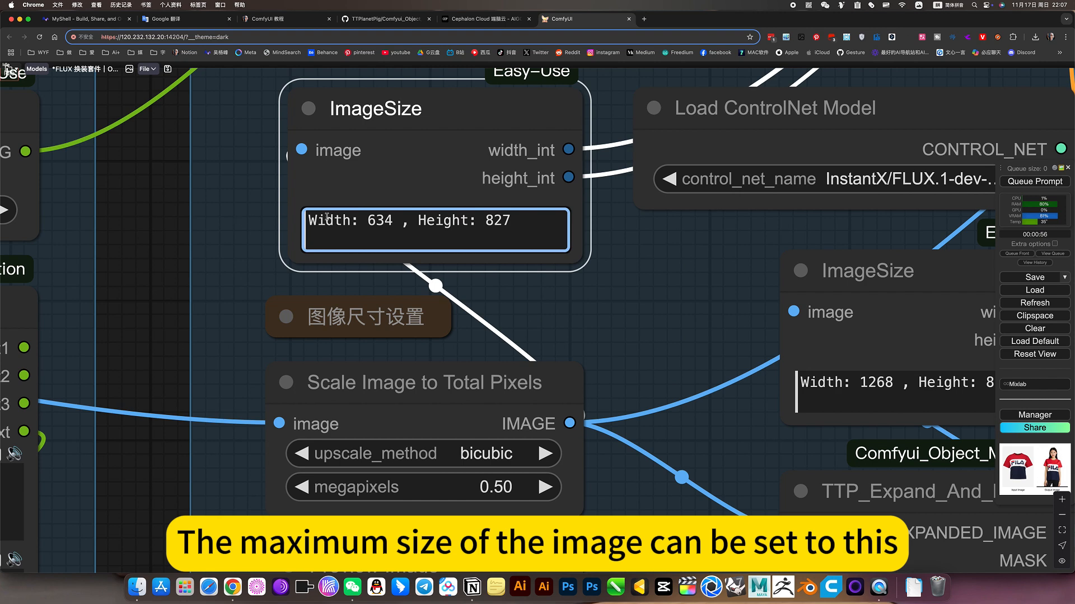
scroll(482, 407, "down", 5)
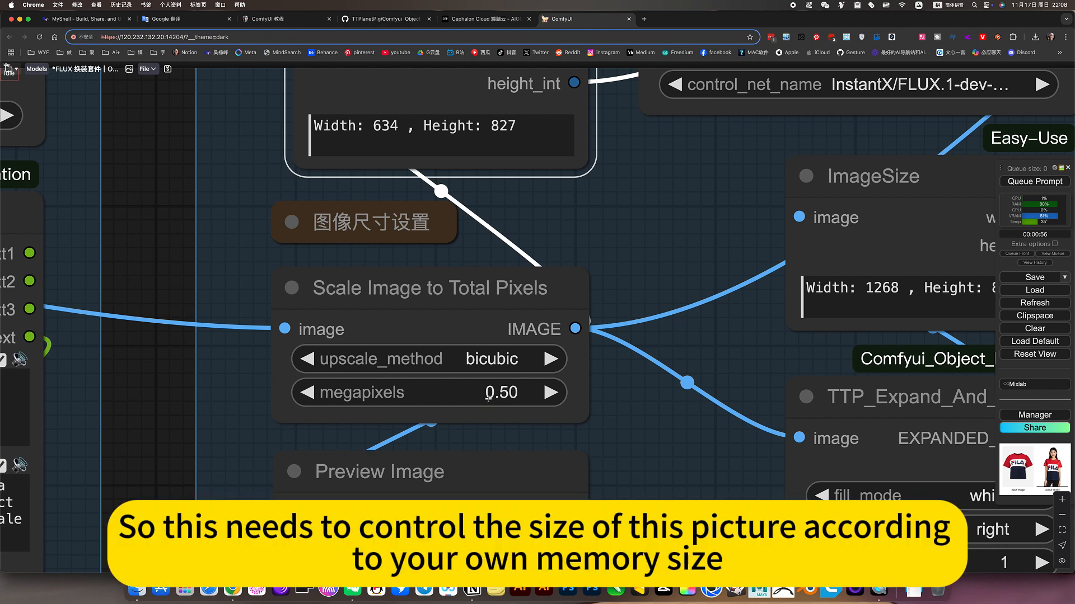
scroll(502, 399, "down", 6)
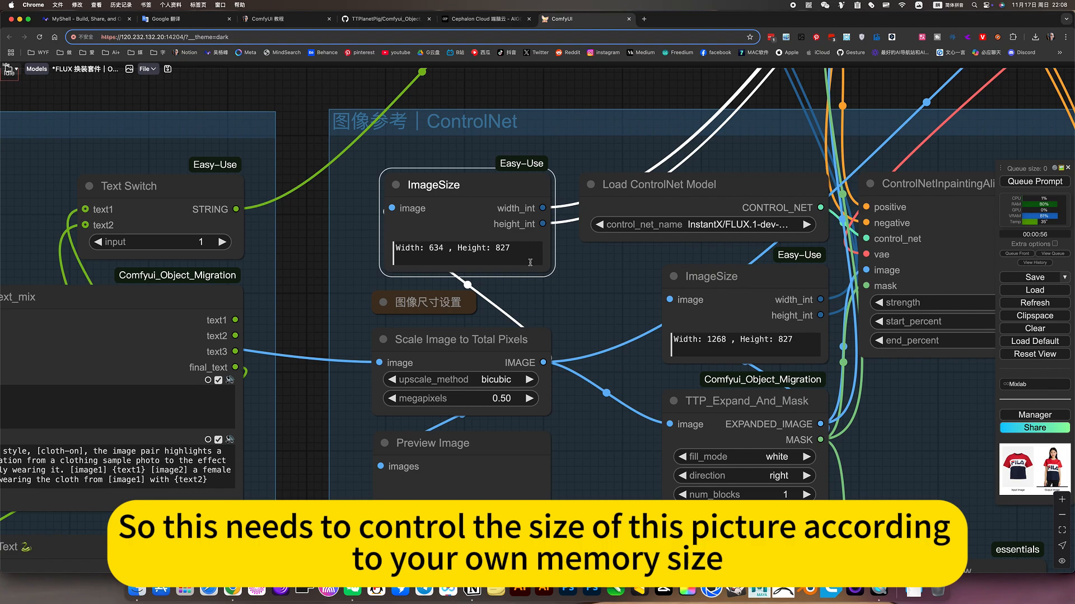
scroll(615, 315, "down", 6)
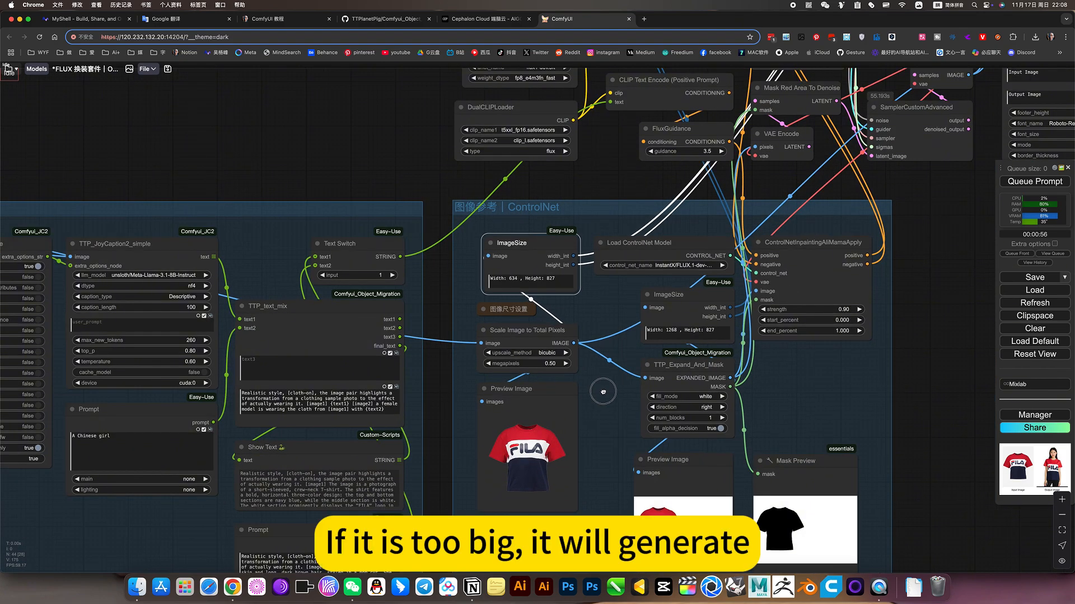
Examine the basic FLUX image generation nodes above the ControlNet group, from the model loaders to SamplerCustomAdvanced
left_click_drag(597, 391, 330, 390)
left_click_drag(671, 461, 676, 518)
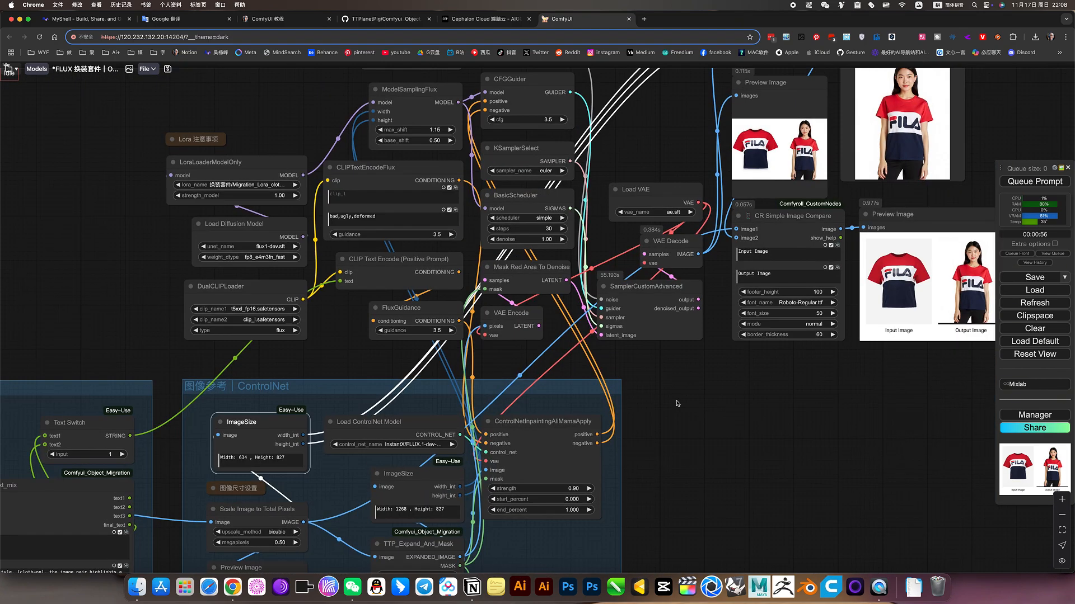
left_click_drag(678, 404, 765, 521)
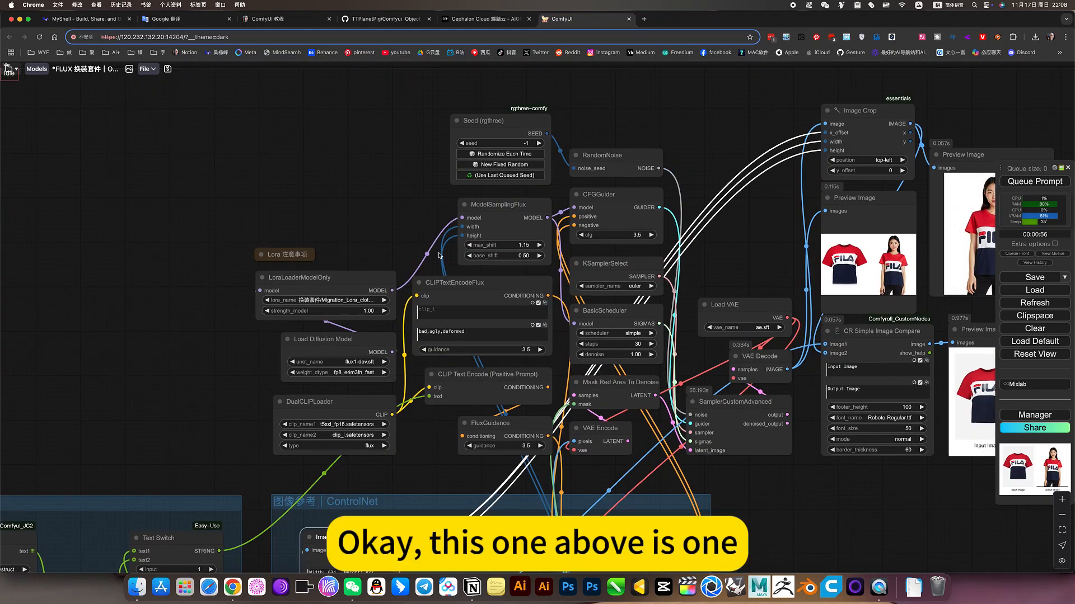
scroll(385, 325, "up", 2)
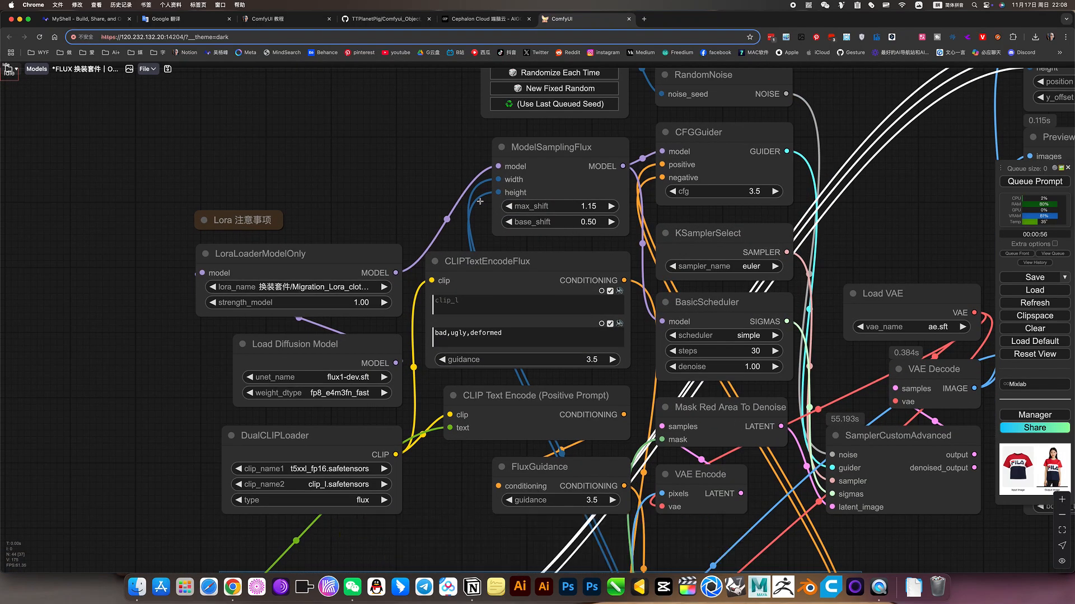
scroll(307, 154, "right", 5)
scroll(307, 154, "up", 2)
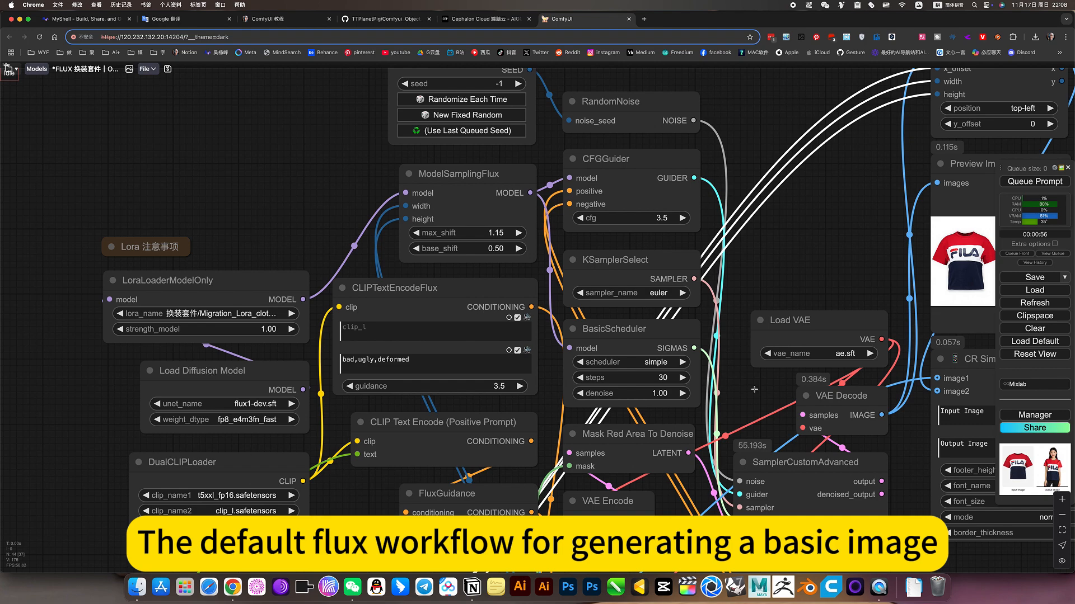
scroll(589, 384, "down", 3)
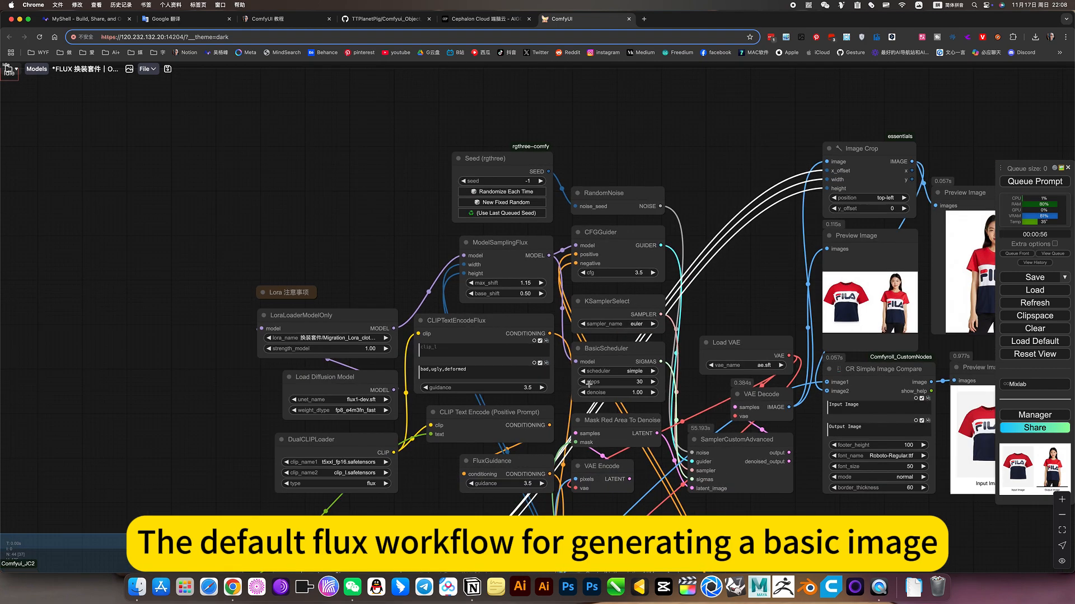
scroll(287, 326, "up", 2)
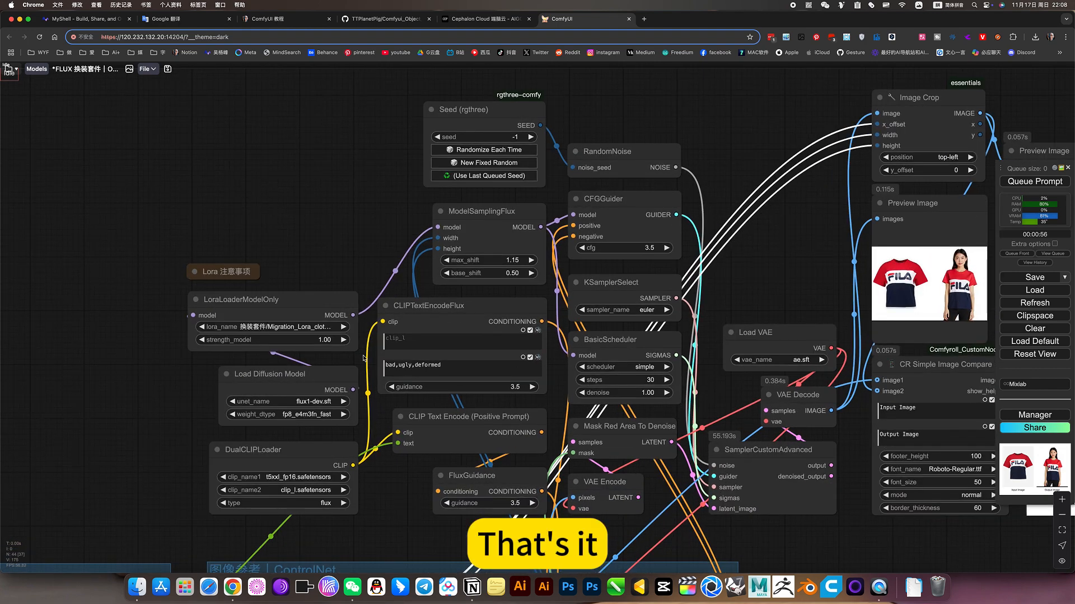
Inspect the LoraLoaderModelOnly node, read the Lora 注意事项 note above it, and collapse the note again
left_click(296, 302)
scroll(144, 359, "up", 5)
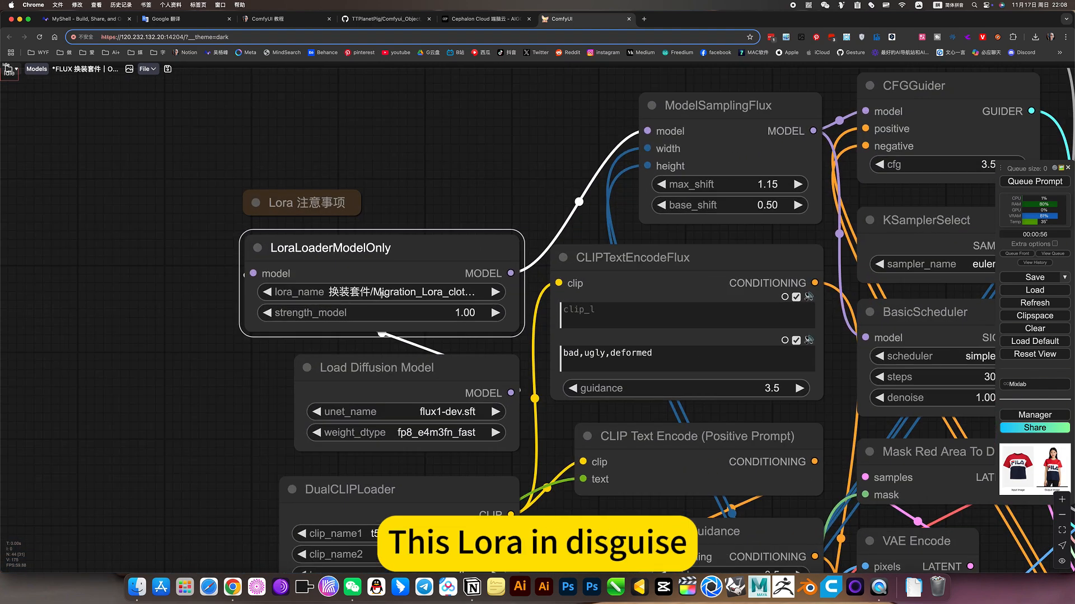
left_click(256, 202)
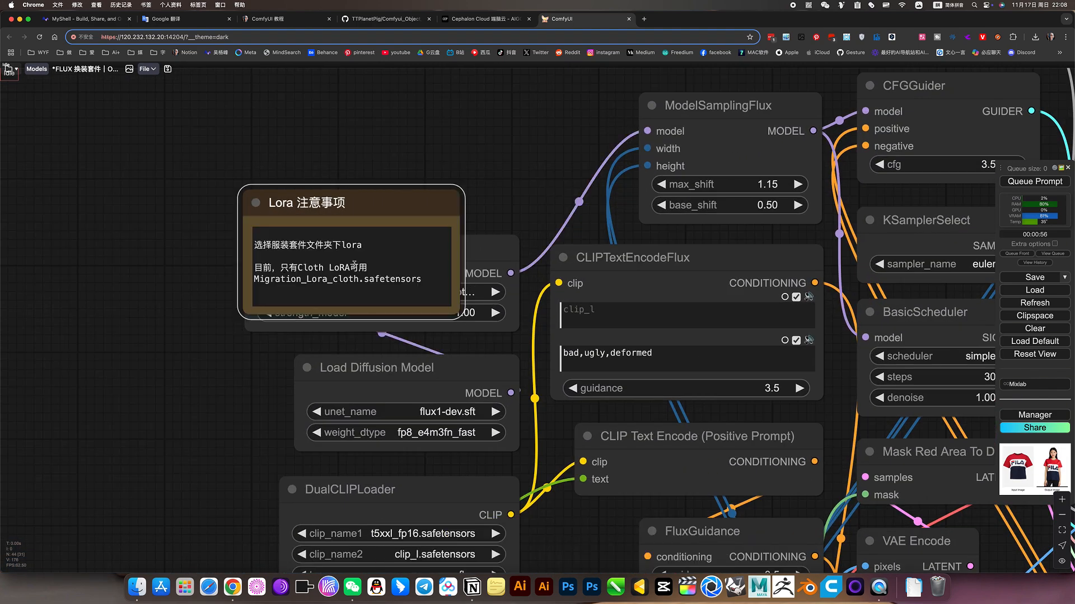
scroll(253, 268, "up", 5)
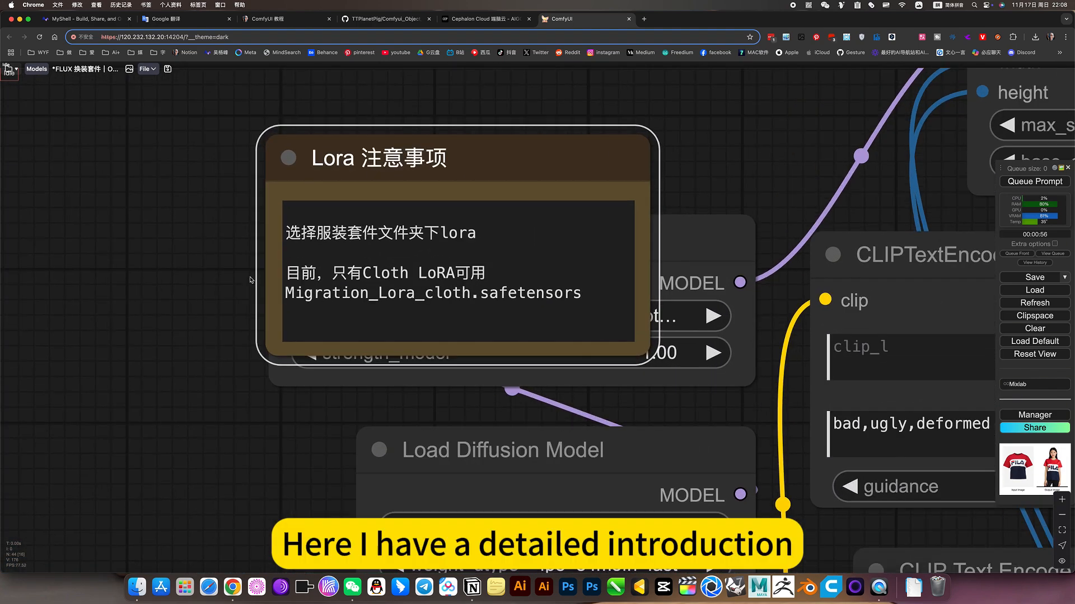
scroll(153, 251, "up", 3)
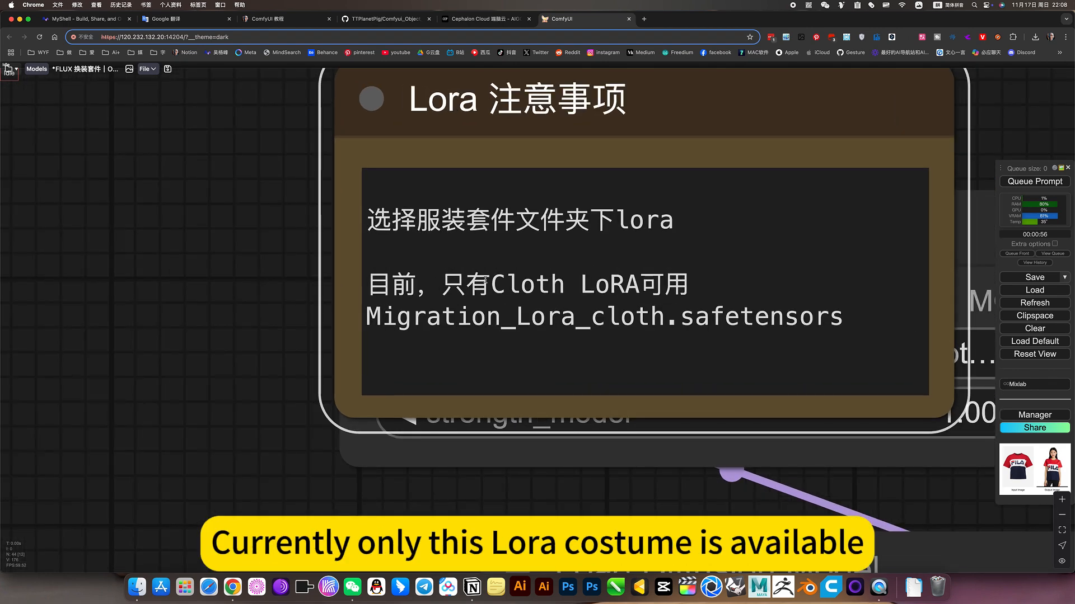
left_click(370, 93)
scroll(262, 255, "down", 4)
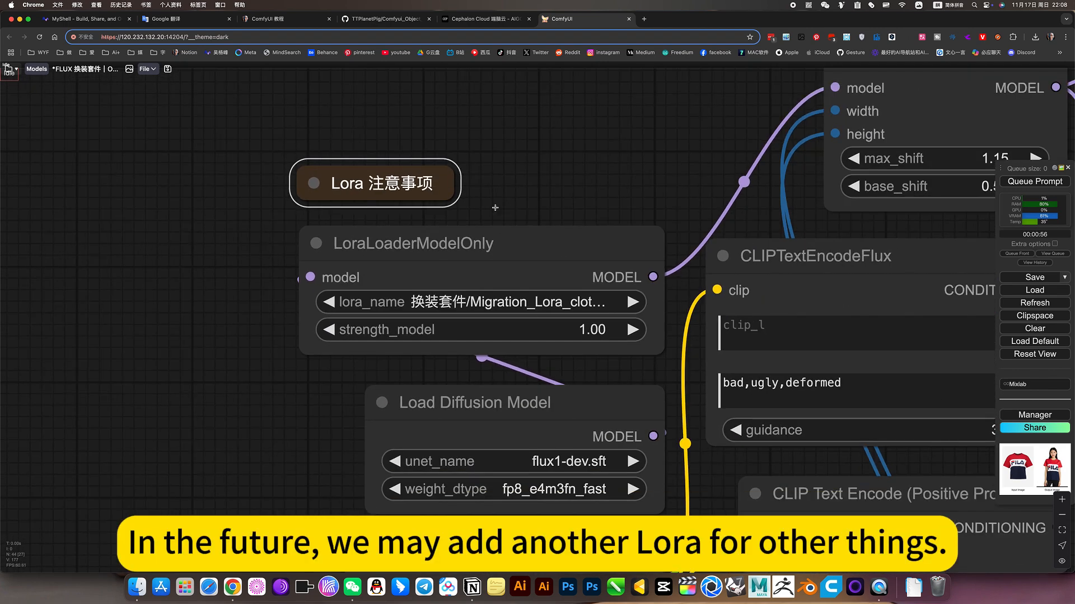
Examine the model settings in Load Diffusion Model and the negative prompt in CLIPTextEncodeFlux
left_click_drag(597, 177, 505, 168)
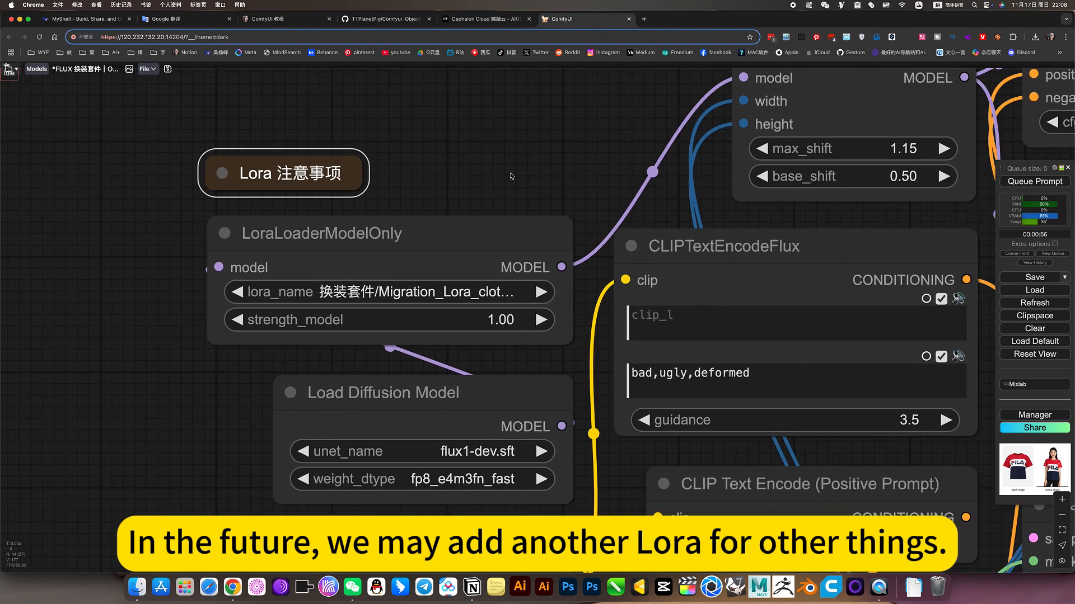
scroll(510, 176, "down", 3)
left_click_drag(506, 170, 440, 172)
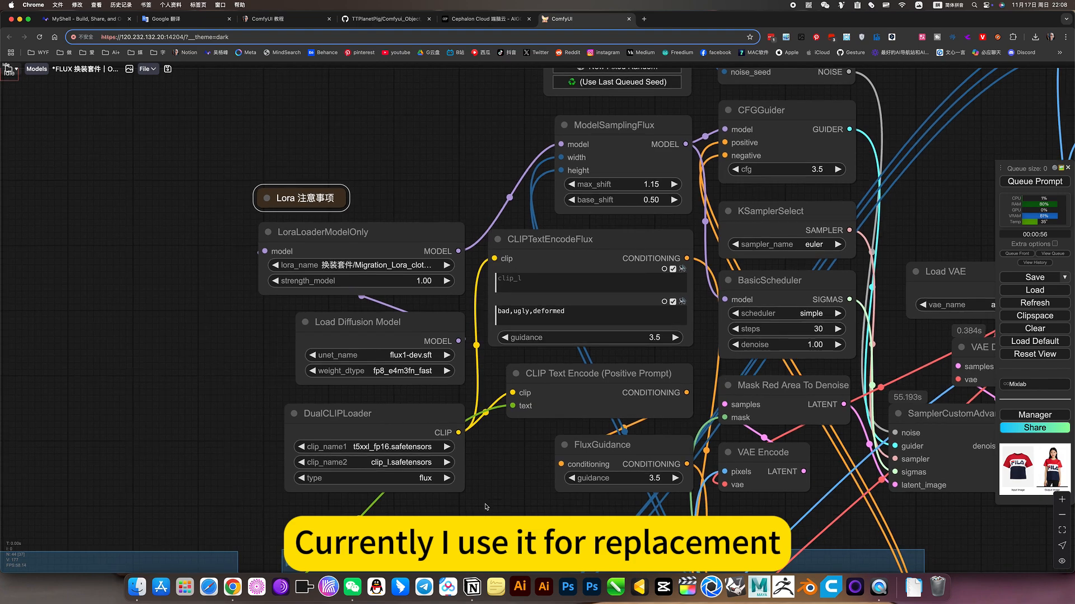
scroll(400, 380, "up", 12)
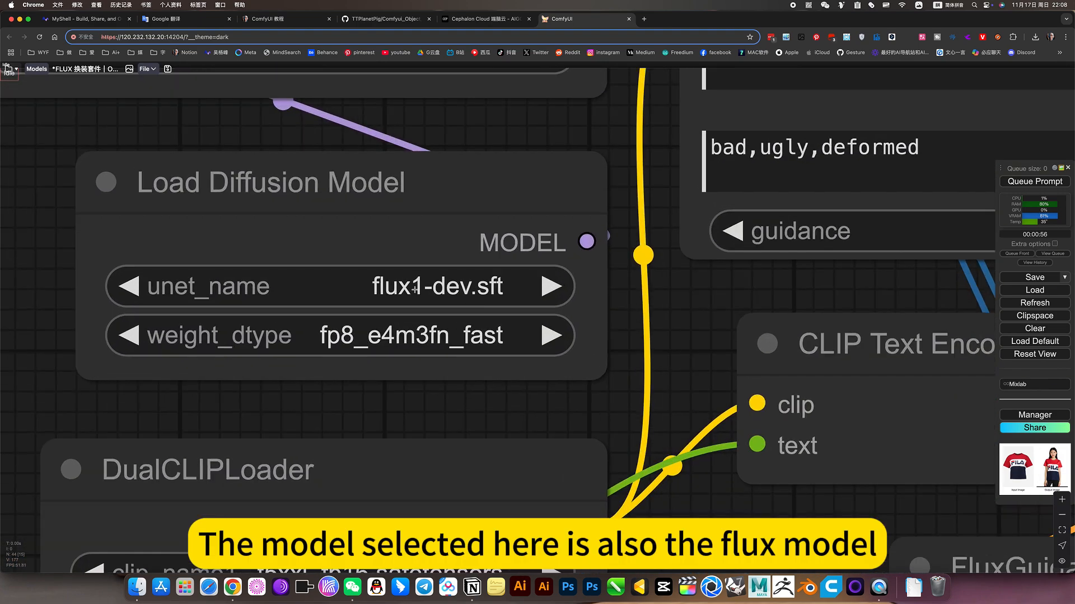
scroll(417, 289, "down", 12)
left_click_drag(487, 326, 419, 443)
scroll(459, 314, "up", 6)
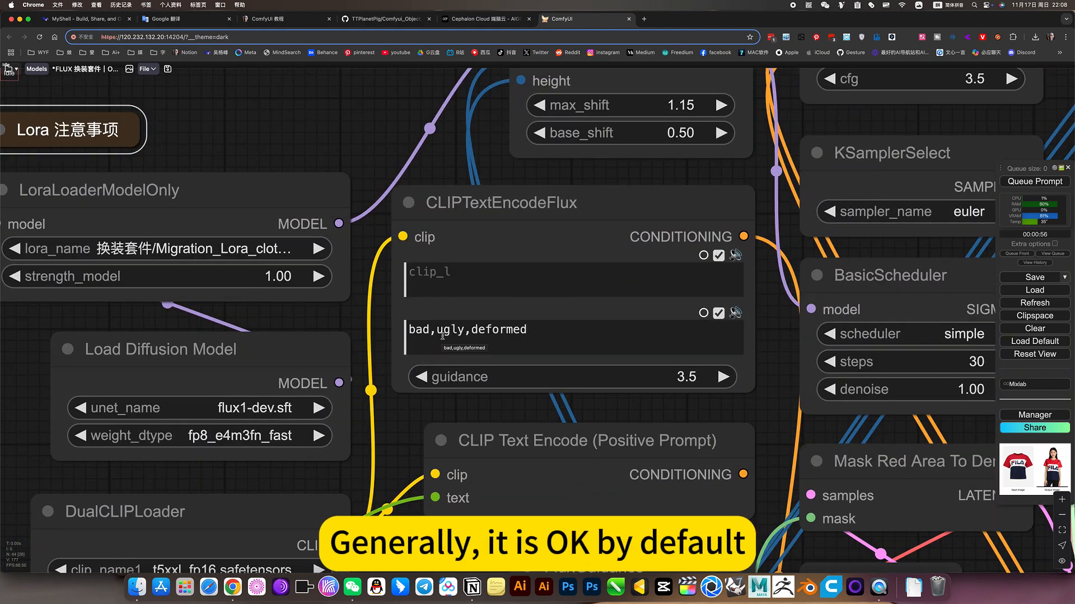
Examine the Image Crop and CR Simple Image Compare nodes with their generated image previews
scroll(568, 370, "down", 5)
scroll(568, 370, "down", 7)
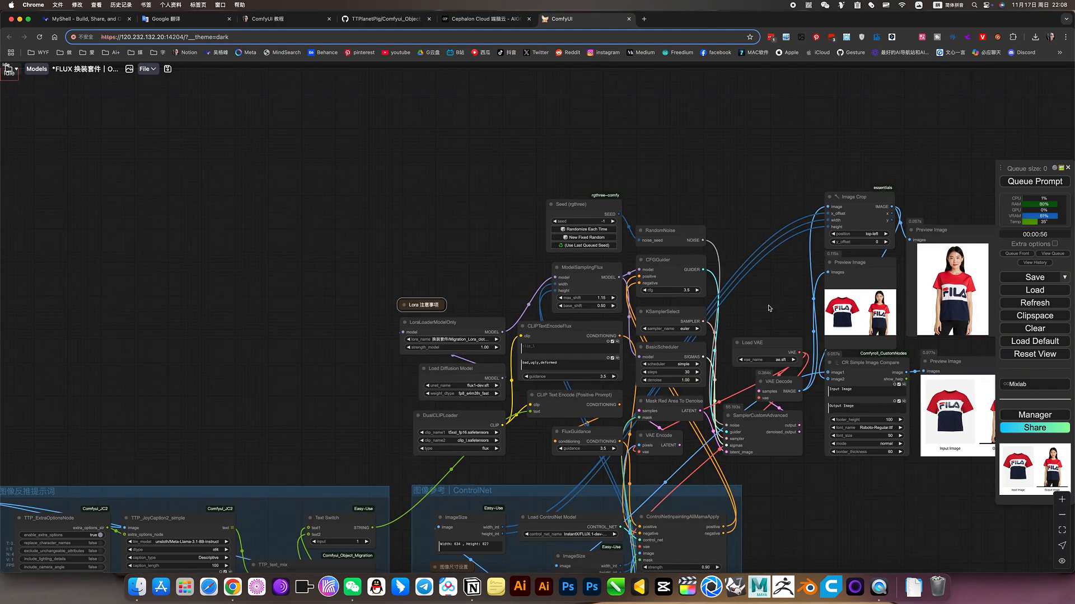
left_click_drag(769, 305, 567, 309)
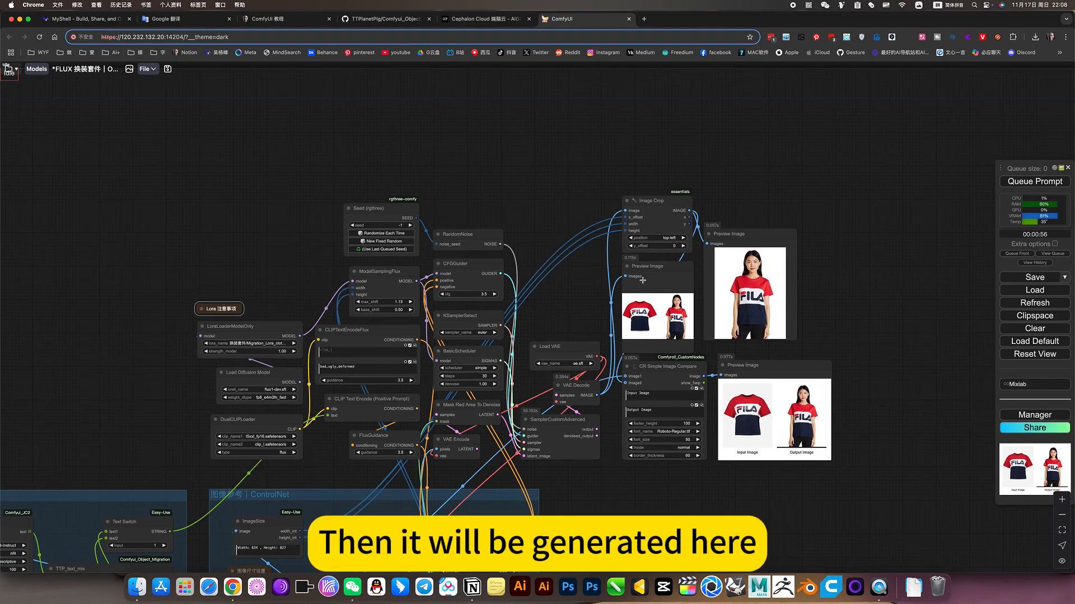
scroll(642, 280, "up", 5)
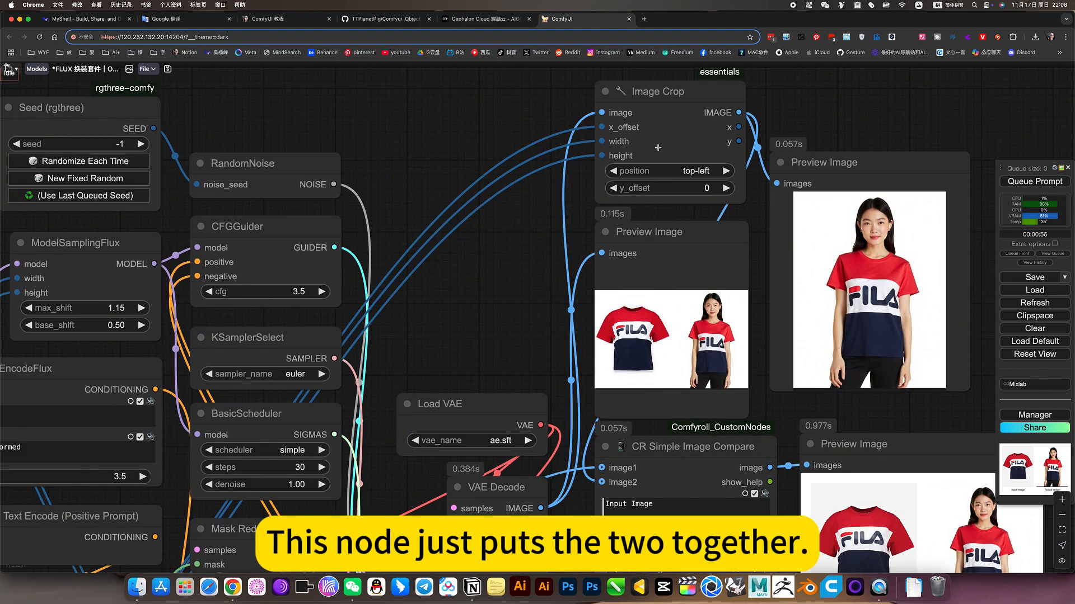
left_click_drag(479, 338, 406, 174)
left_click_drag(575, 523, 525, 520)
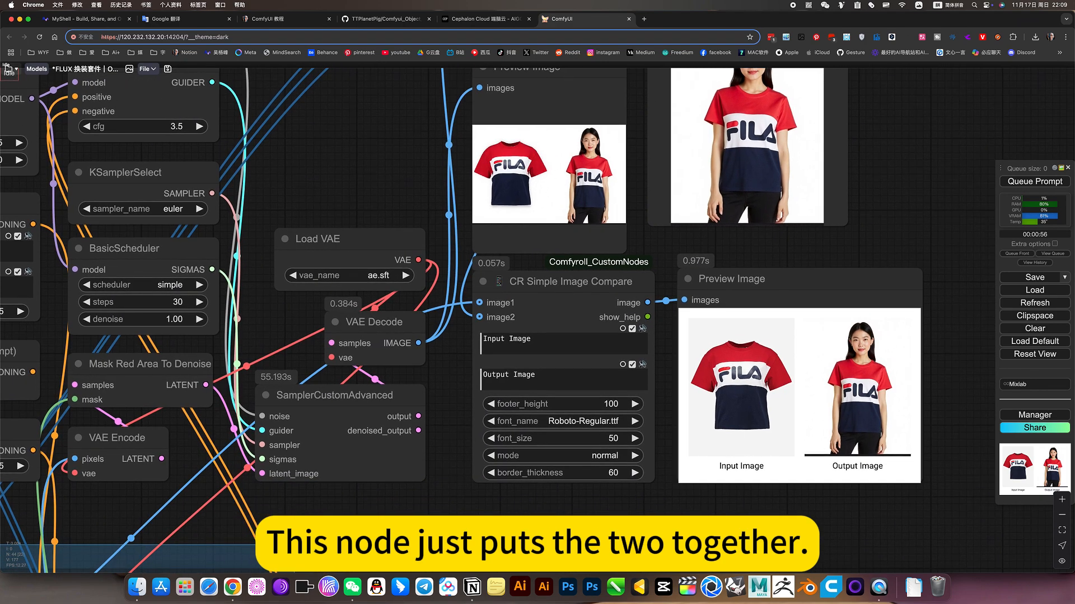
Examine the CR Simple Image Compare node and its preview with the Input Image and Output Image labels
left_click(577, 283)
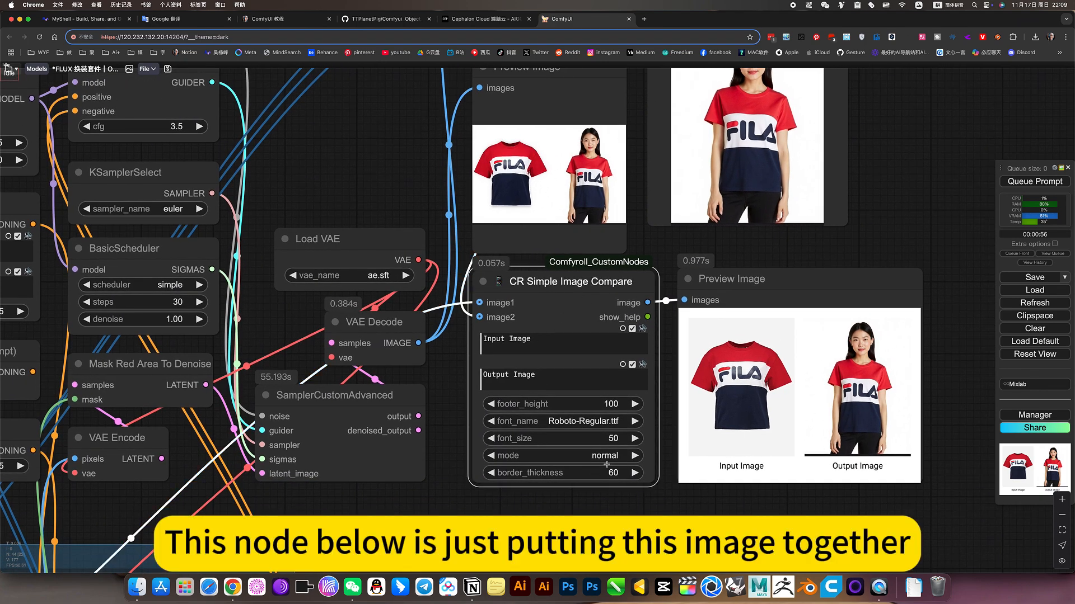
left_click_drag(952, 409, 750, 392)
scroll(656, 417, "up", 13)
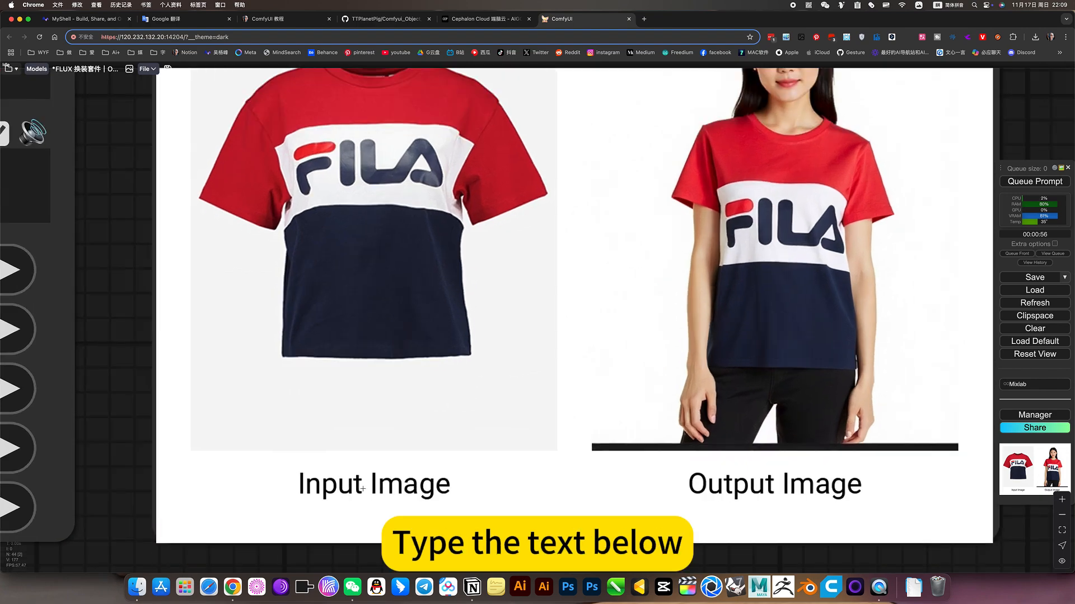
scroll(363, 489, "down", 6)
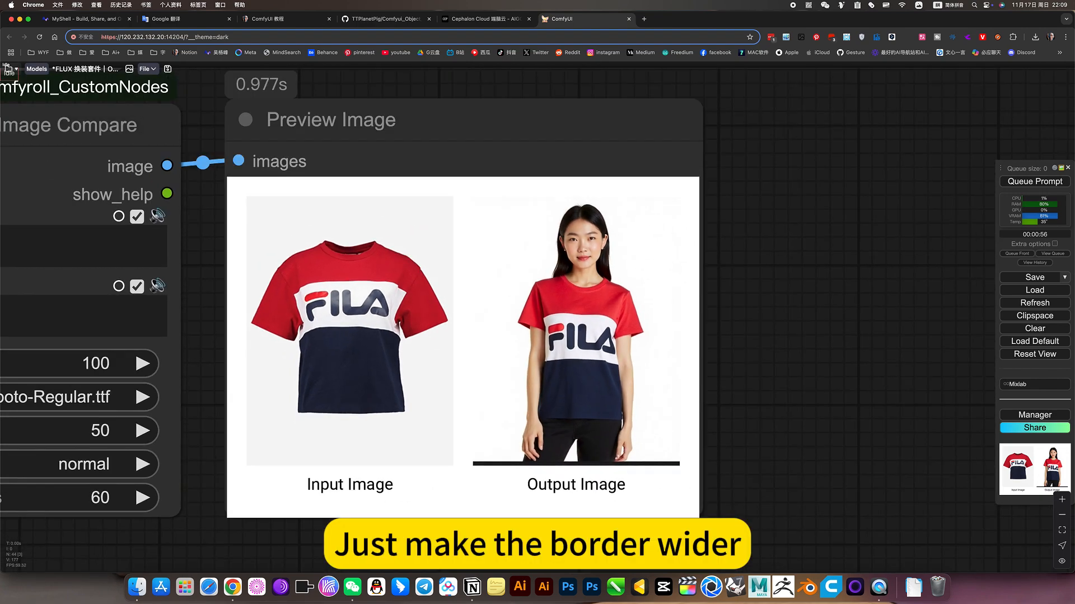
scroll(349, 476, "down", 7)
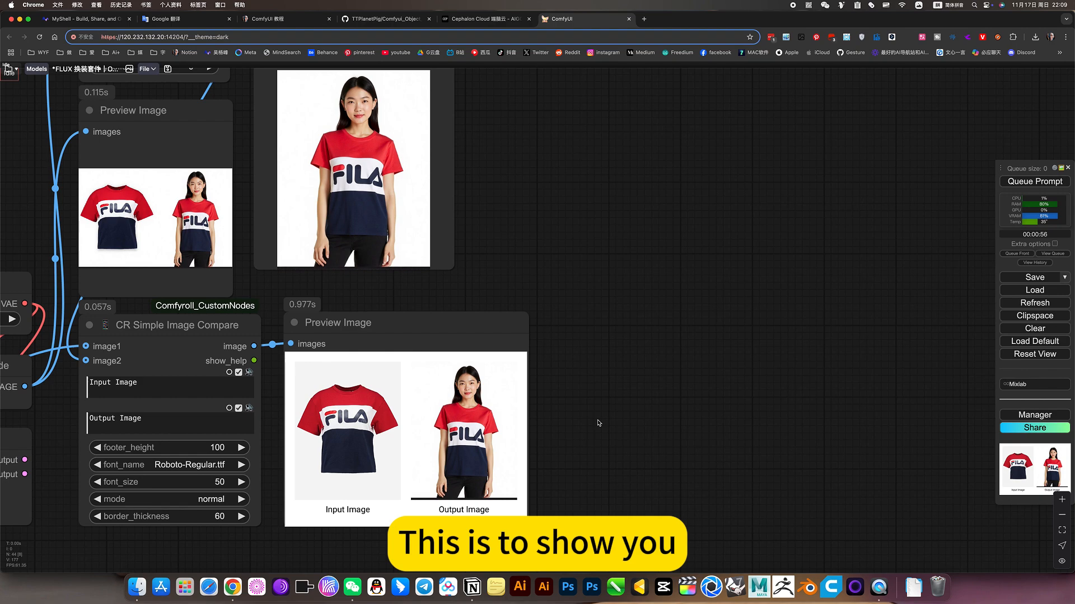
left_click_drag(582, 420, 832, 435)
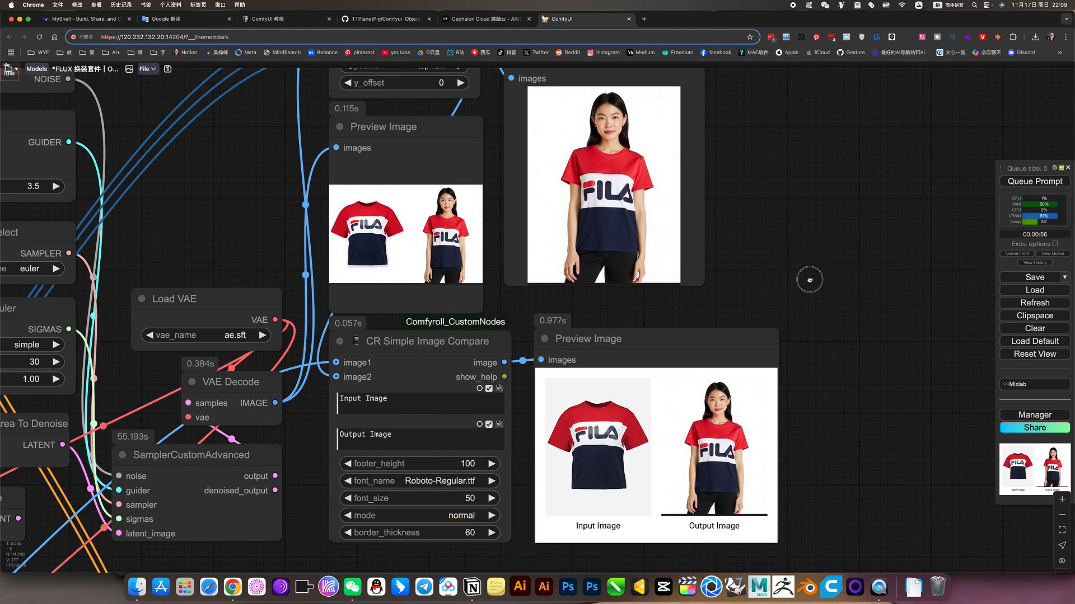
Look at the cropped model image in the Preview Image node connected to Image Crop
left_click_drag(809, 280, 851, 435)
left_click(645, 315)
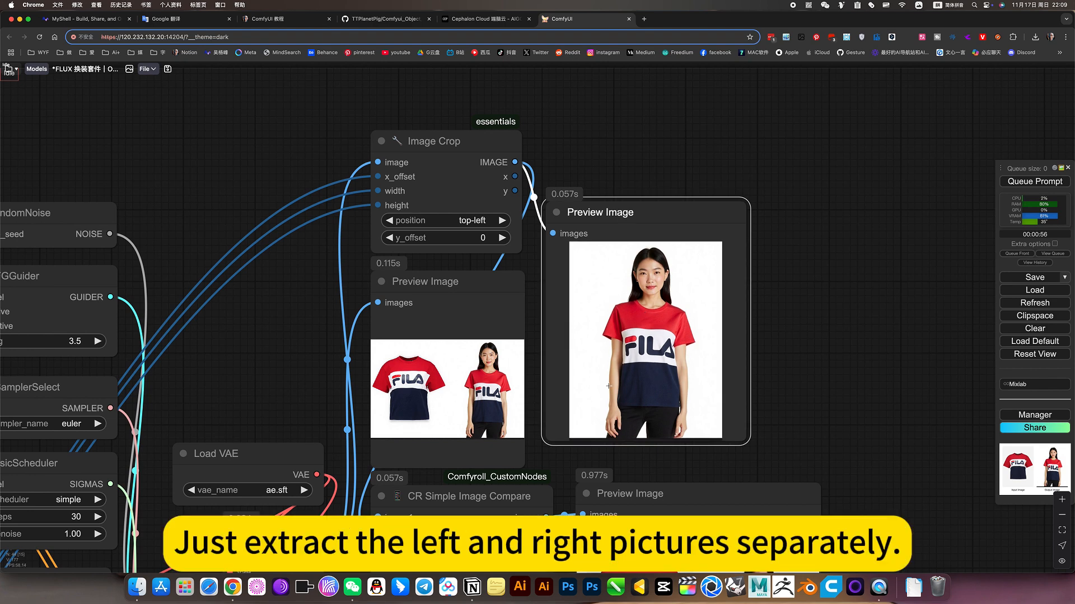
left_click_drag(806, 364, 792, 299)
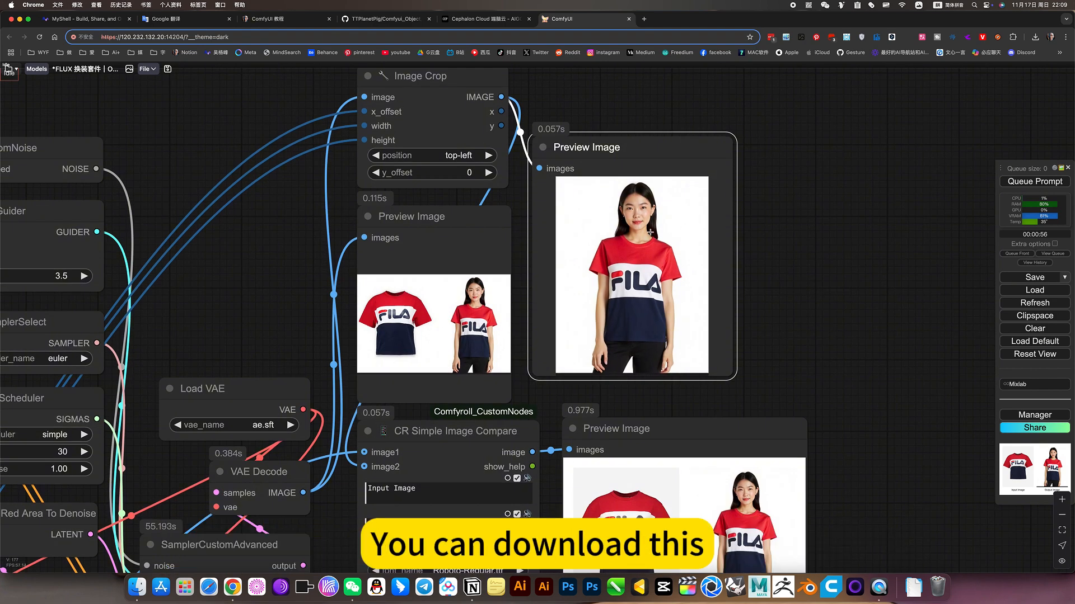
scroll(832, 241, "down", 5)
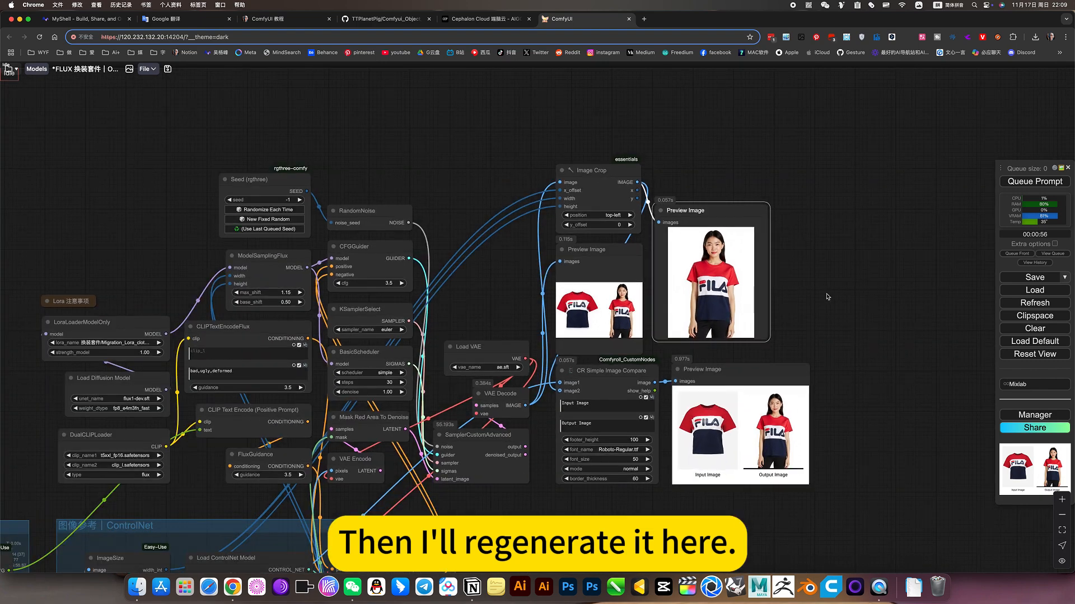
Set the Seed (rgthree) node to randomize each time with seed -1 and queue the prompt for a new generation
left_click_drag(881, 278, 923, 270)
scroll(313, 169, "up", 10)
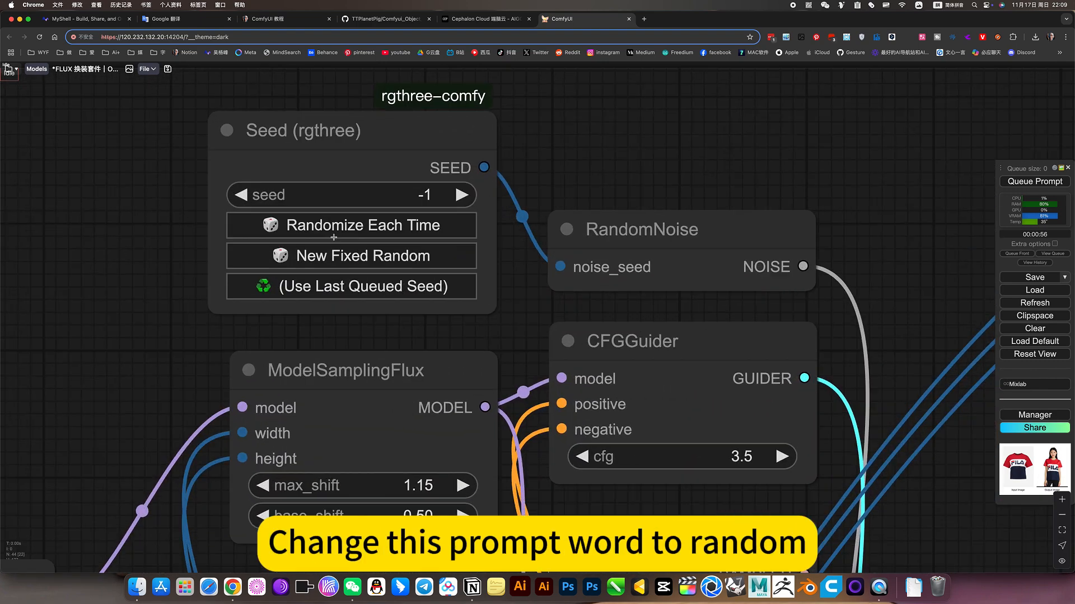
left_click(335, 223)
left_click(343, 254)
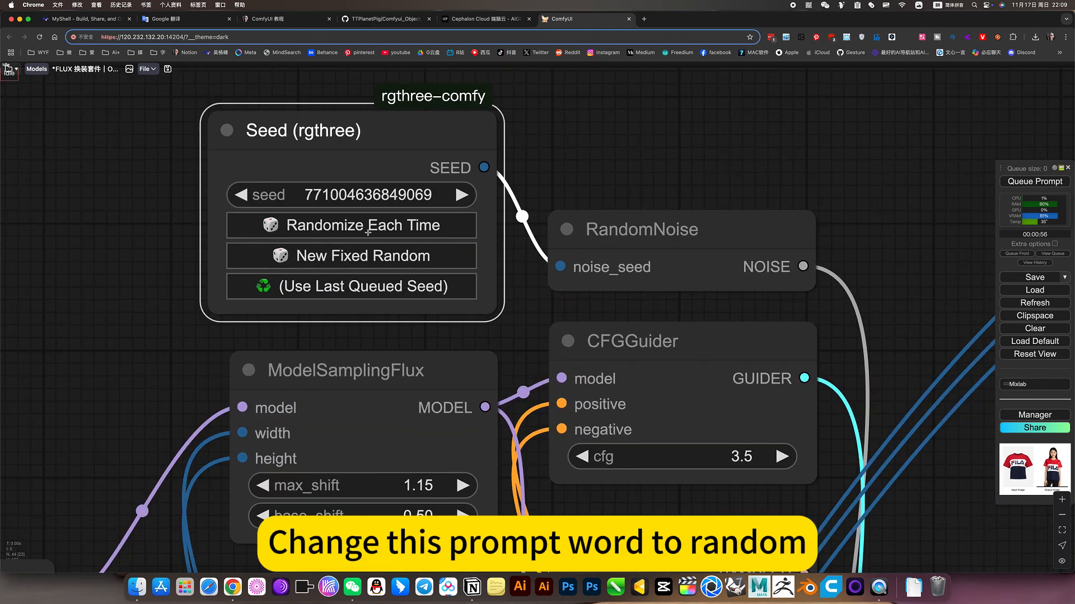
left_click(357, 227)
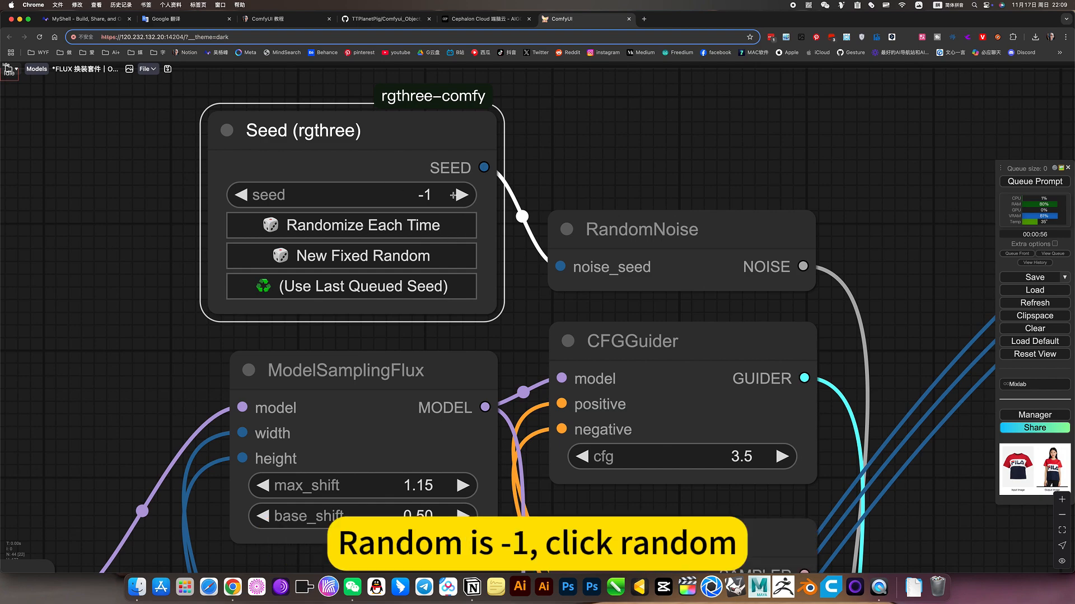
scroll(483, 267, "down", 5)
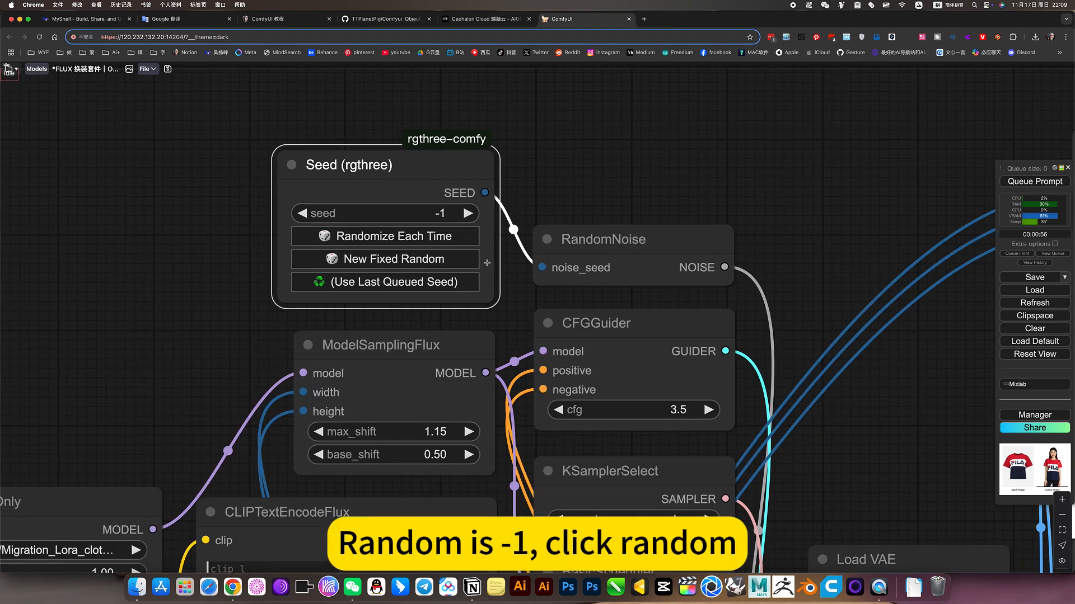
left_click(1035, 180)
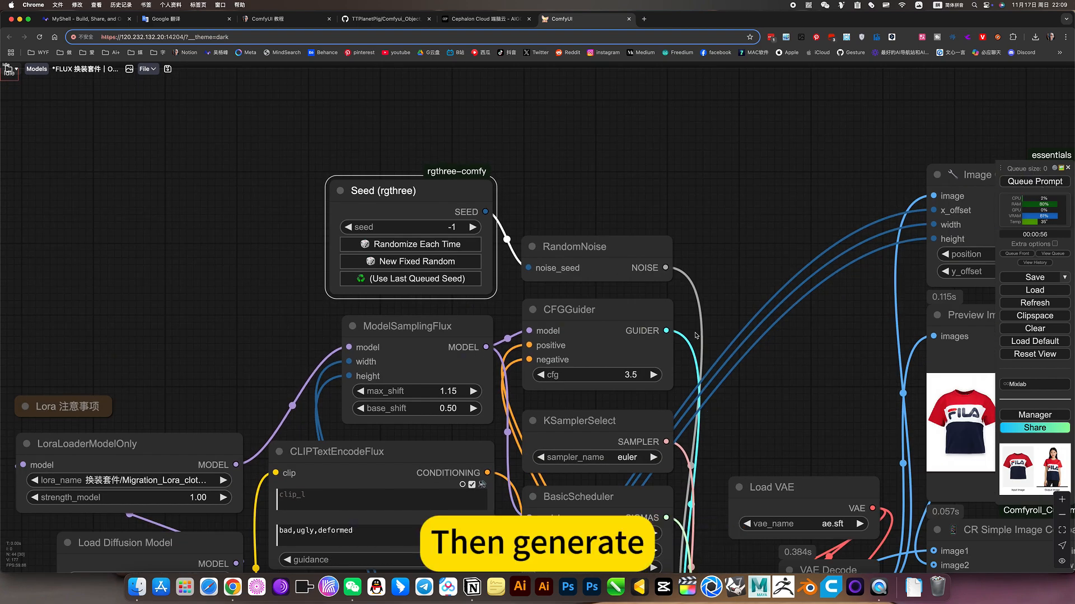
Check the memory usage during generation alongside the ImageSize and Scale Image to Total Pixels nodes in the ControlNet group
scroll(727, 369, "down", 5)
left_click_drag(722, 353, 537, 112)
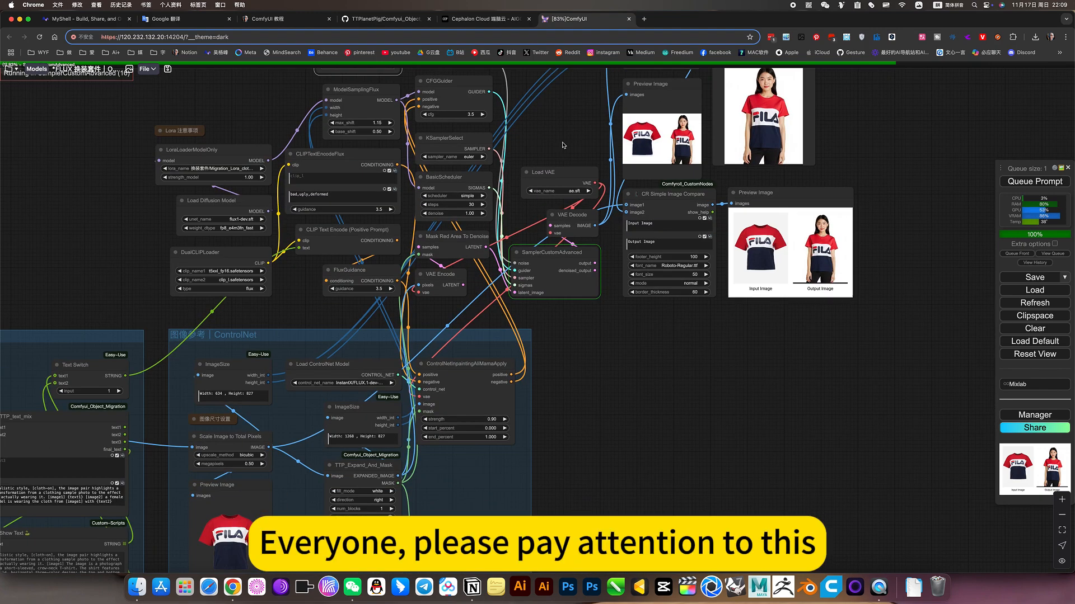
left_click_drag(585, 358, 775, 305)
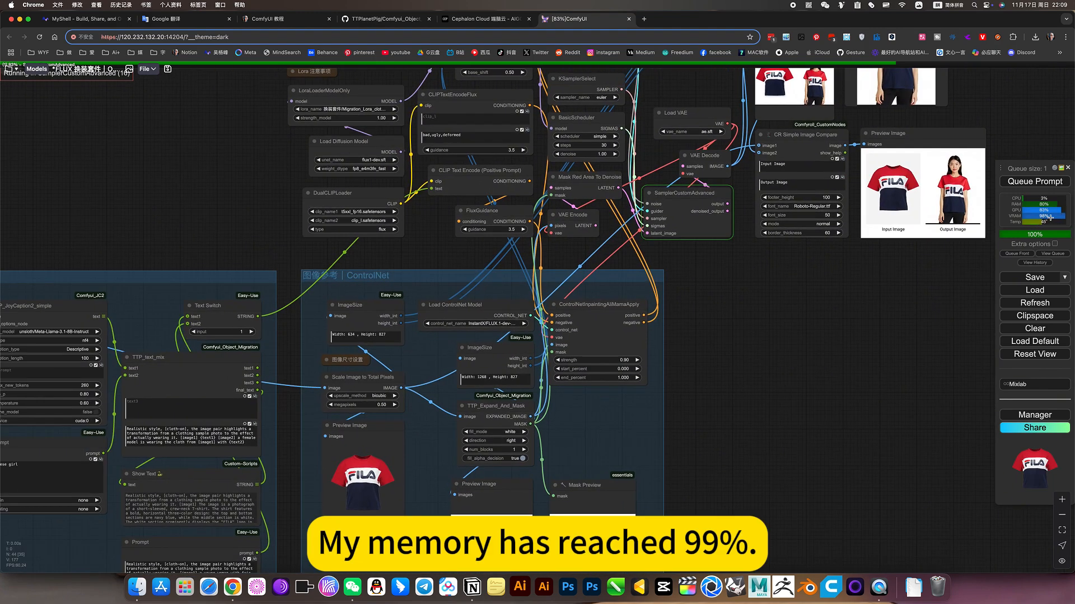
left_click_drag(851, 338, 966, 303)
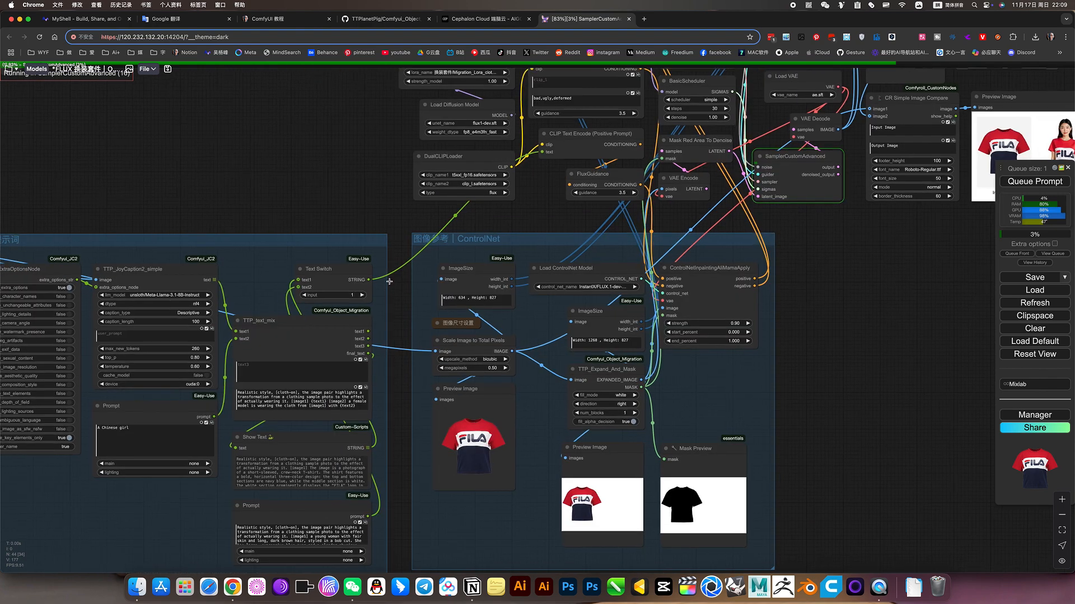
scroll(442, 320, "up", 10)
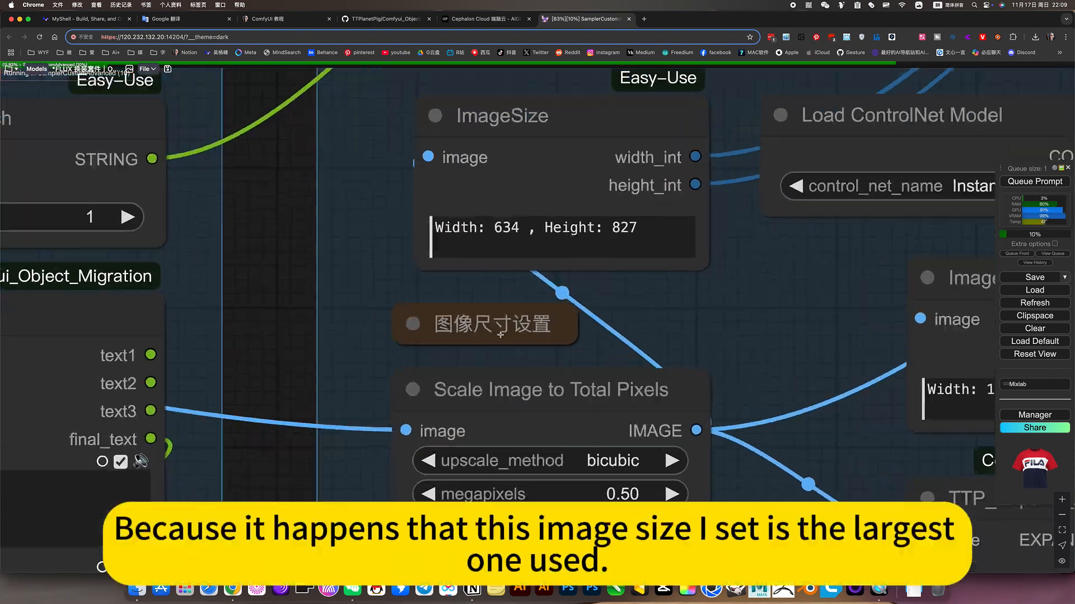
scroll(501, 335, "up", 1)
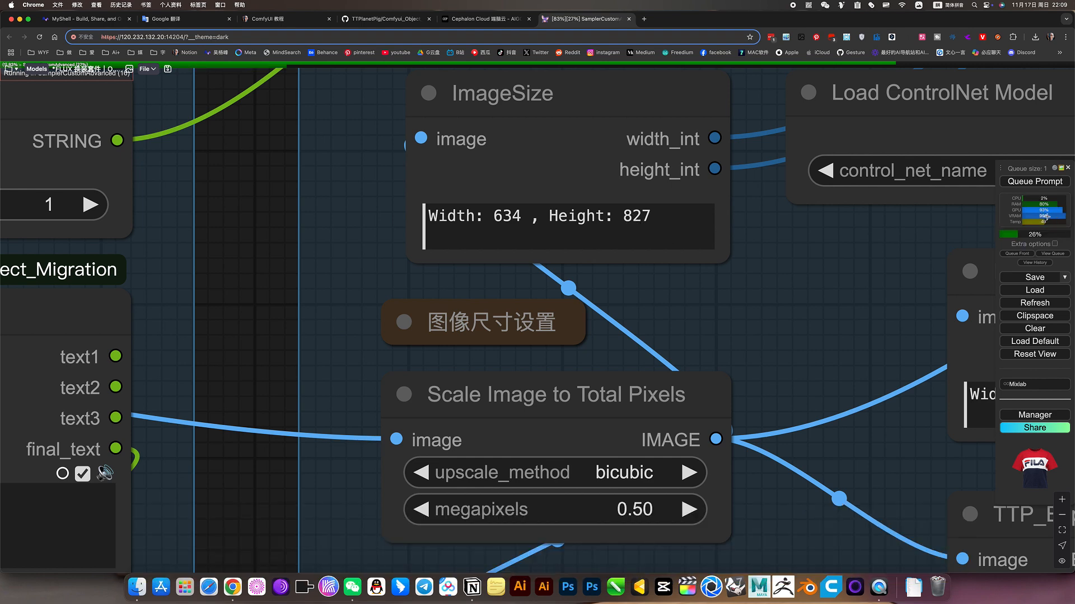
mouse_move(1052, 217)
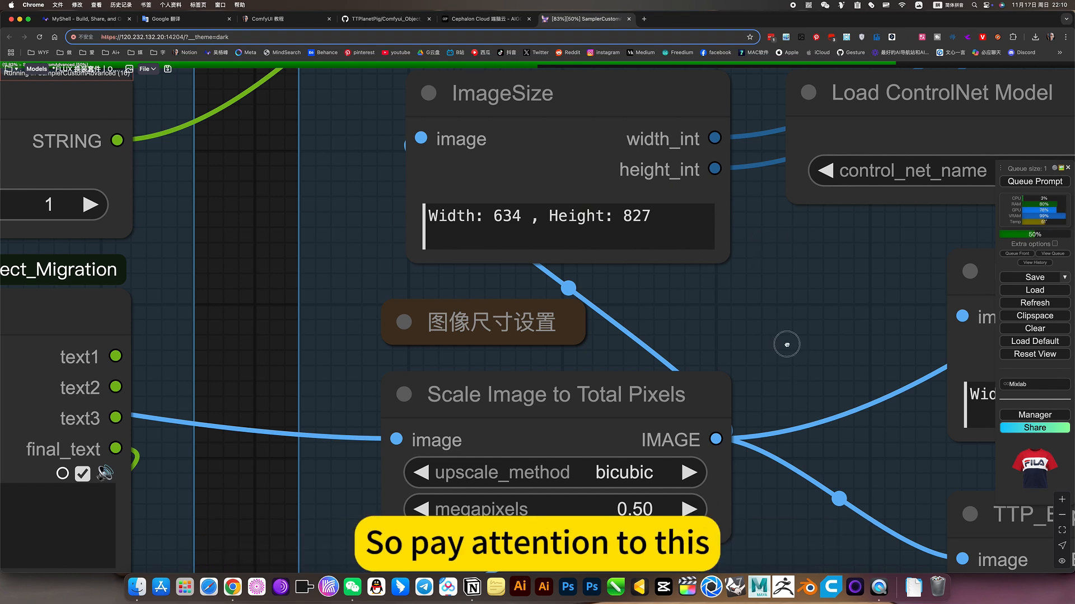
Inspect the megapixels value in Scale Image to Total Pixels together with the dimensions shown in the ImageSize node above it
scroll(727, 358, "down", 3)
left_click(541, 428)
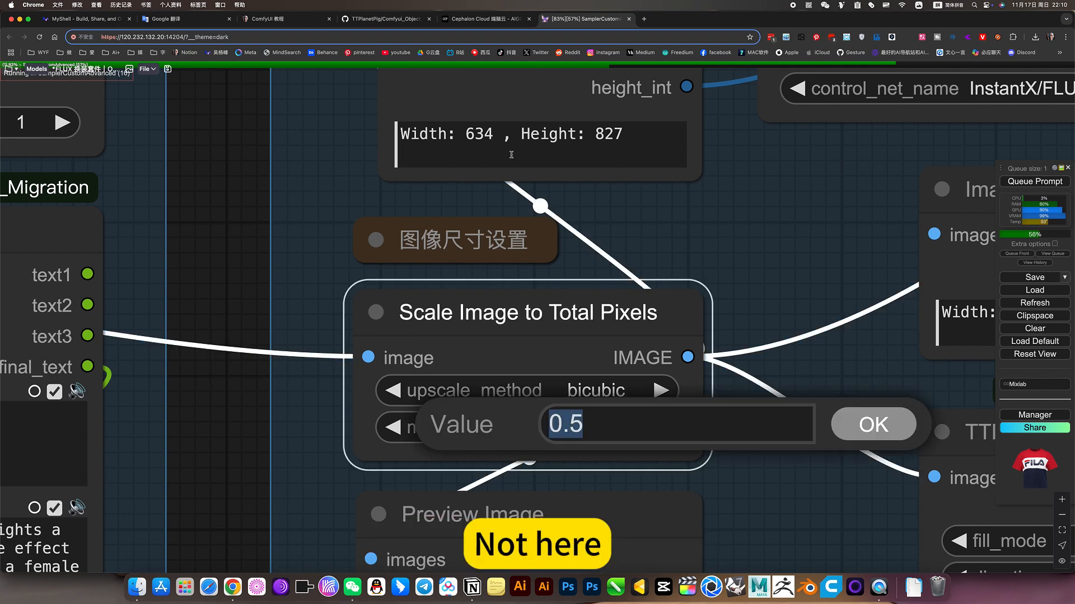
left_click(511, 134)
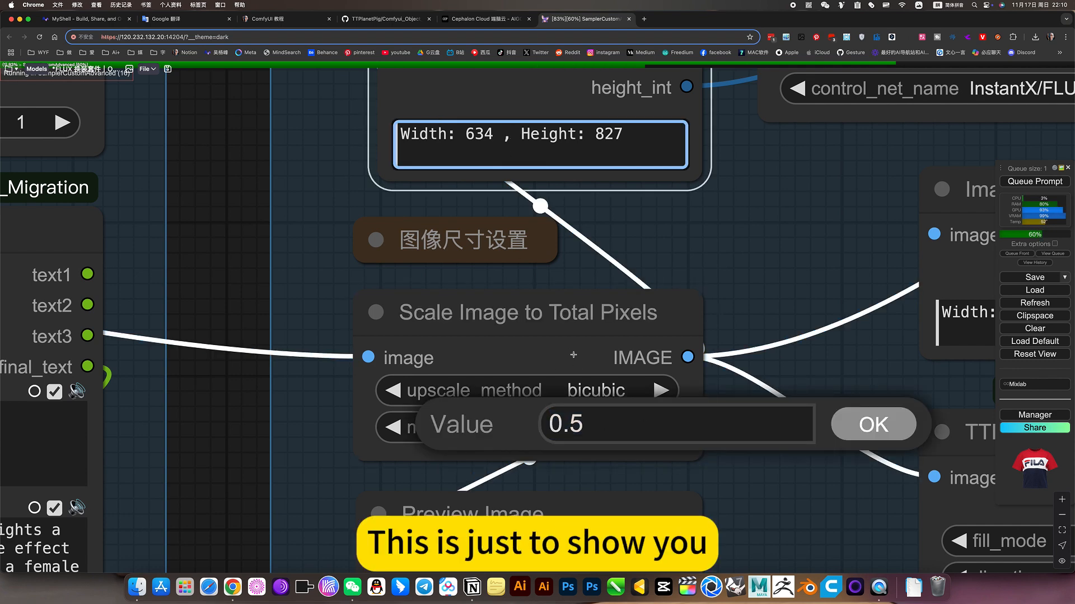
left_click(573, 426)
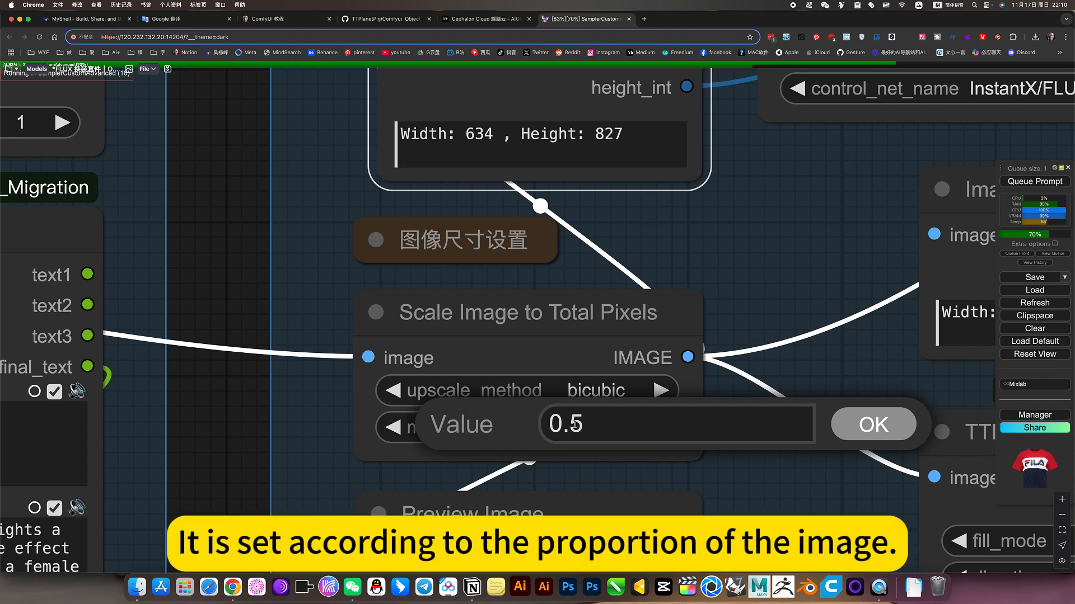
left_click_drag(572, 425, 606, 424)
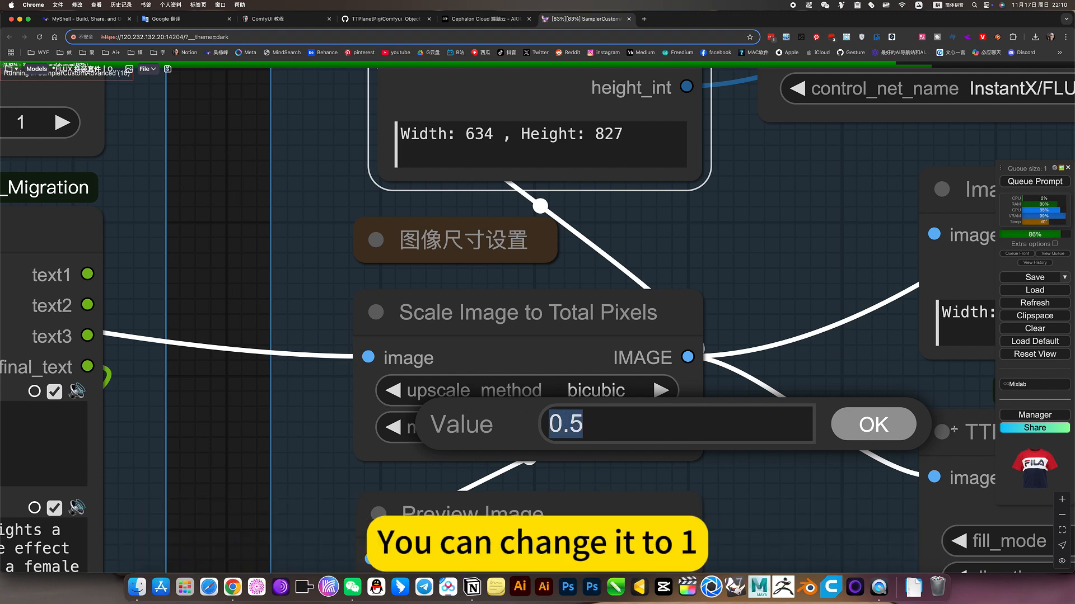
left_click(857, 432)
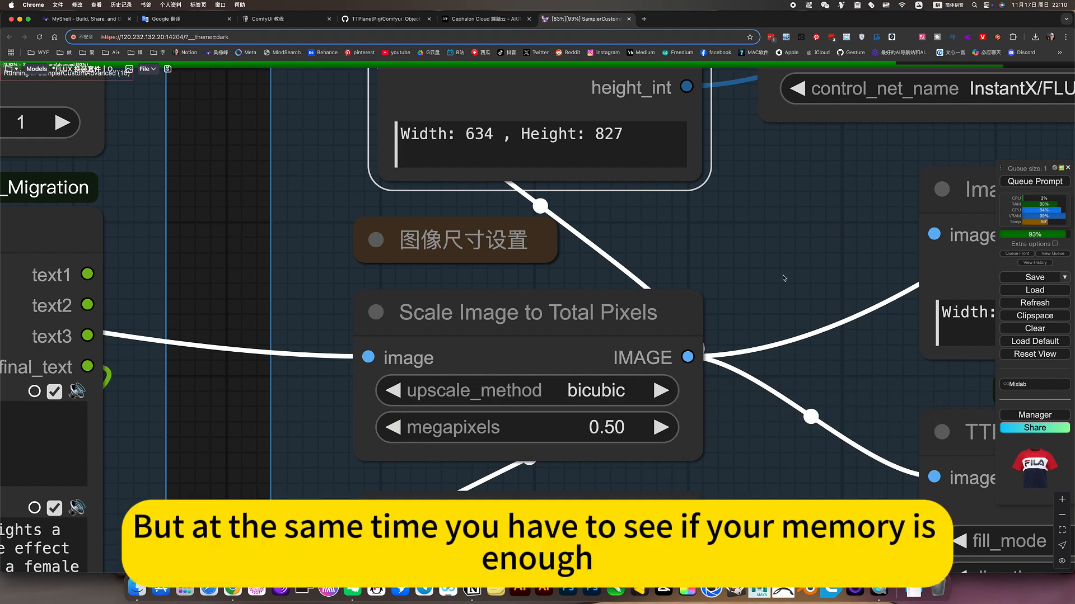
Examine the newly generated model image in the cropped and side-by-side Preview Image nodes
scroll(784, 278, "down", 7)
left_click_drag(631, 304, 503, 393)
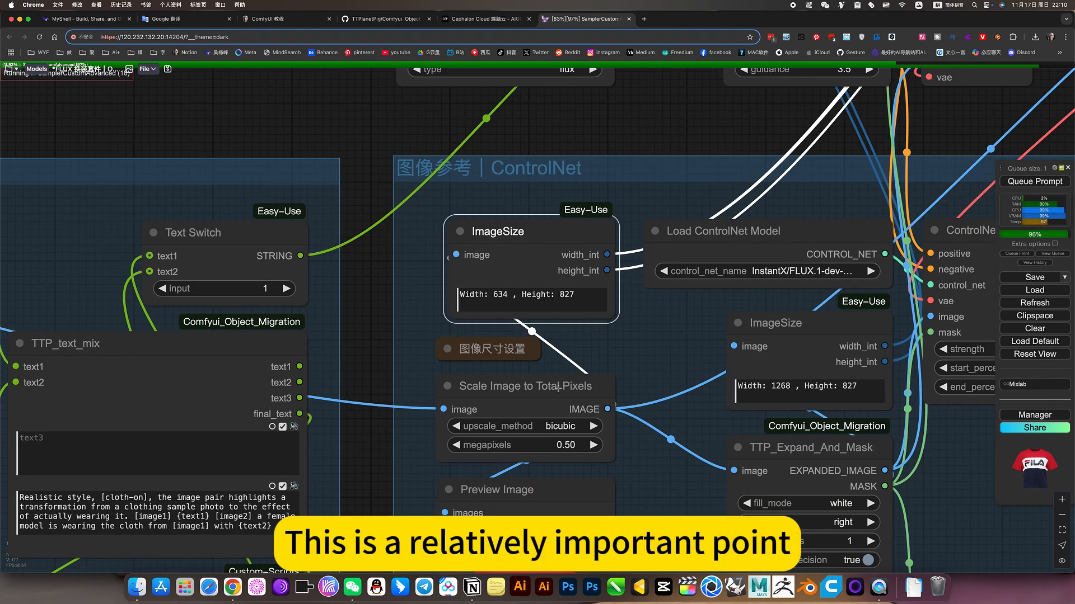
scroll(633, 403, "down", 6)
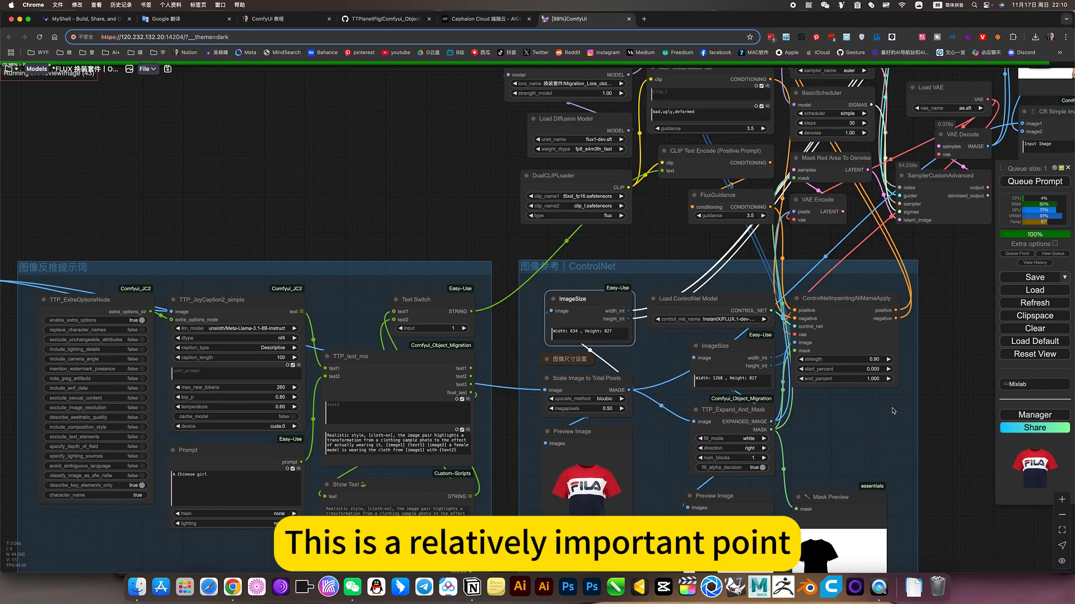
left_click_drag(670, 445, 468, 476)
left_click_drag(834, 342, 633, 489)
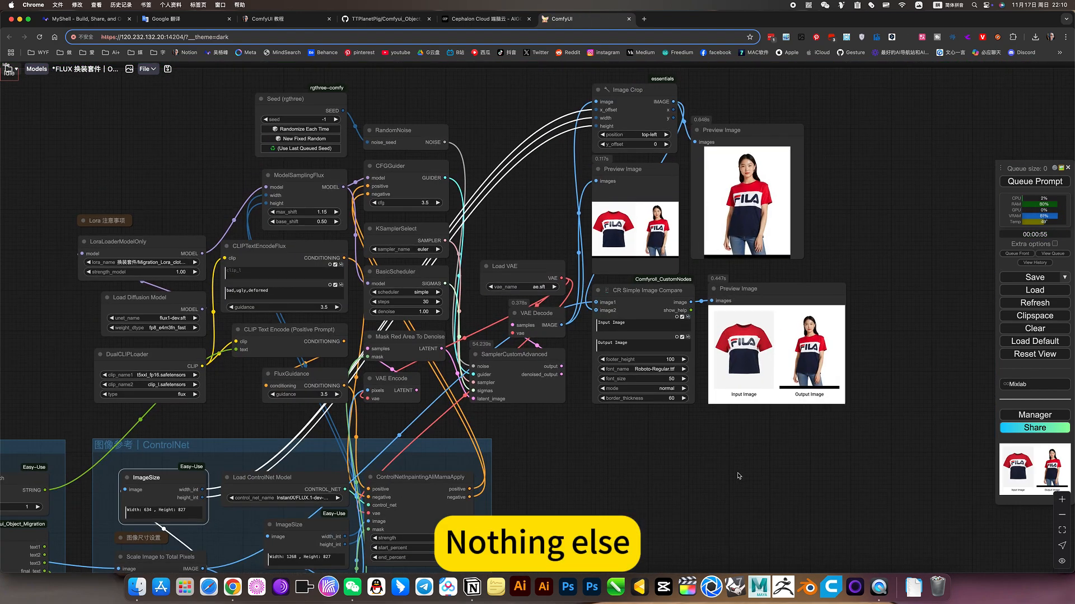
left_click_drag(739, 476, 708, 515)
scroll(796, 280, "up", 5)
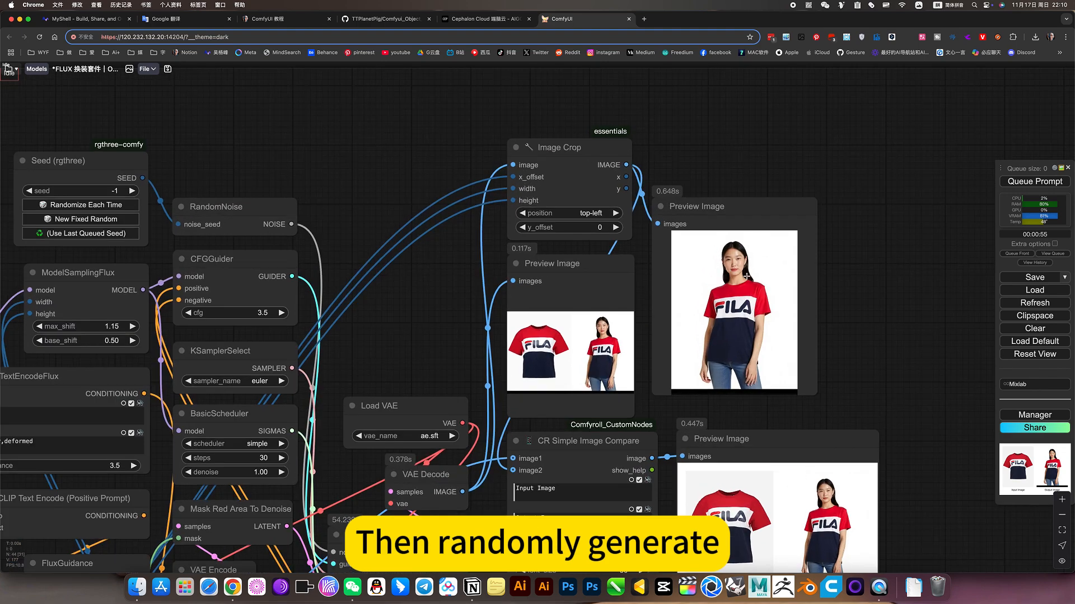
scroll(774, 282, "up", 2)
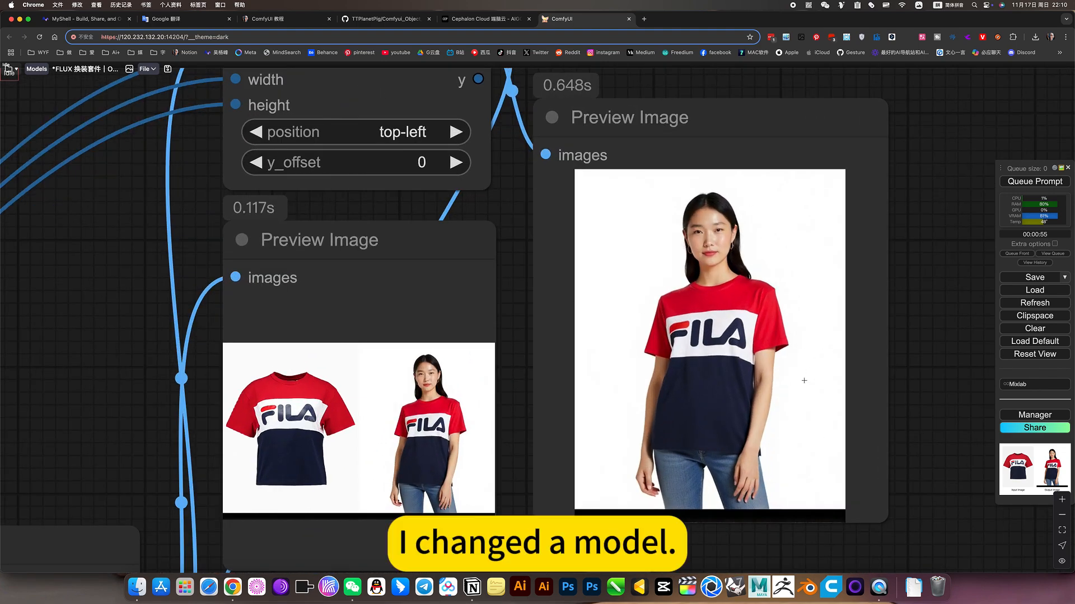
scroll(696, 342, "down", 4)
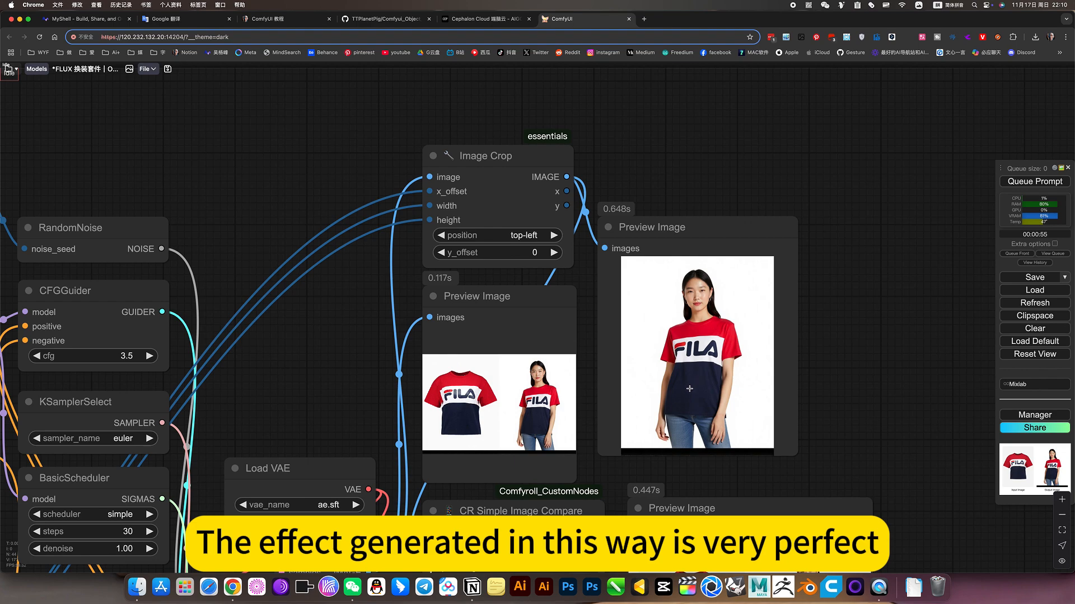
scroll(698, 382, "up", 3)
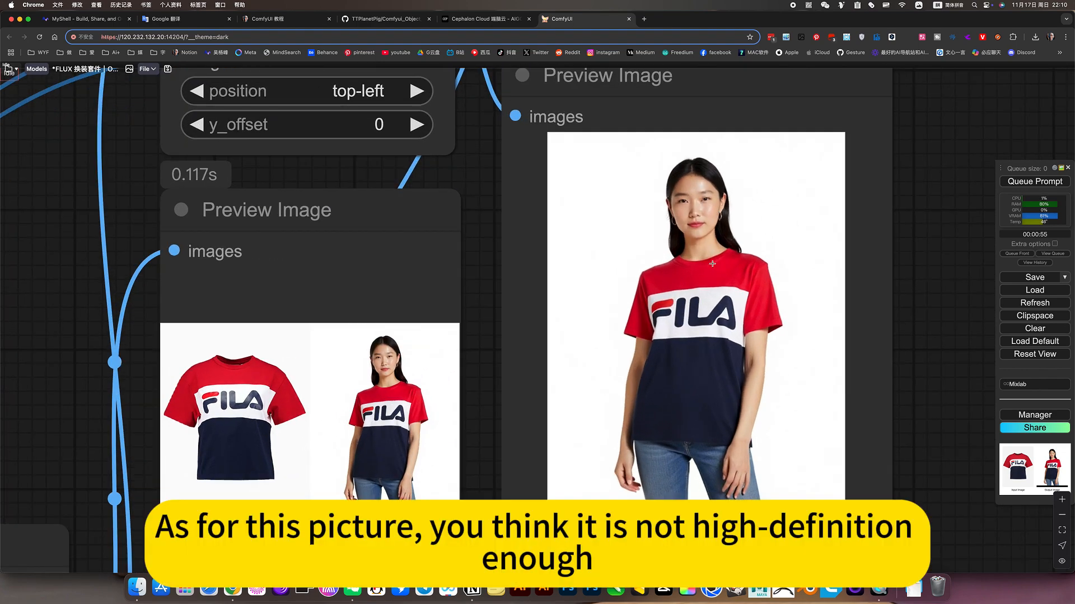
Save the cropped model image from its Preview Image node and copy it to the Clipspace
right_click(679, 249)
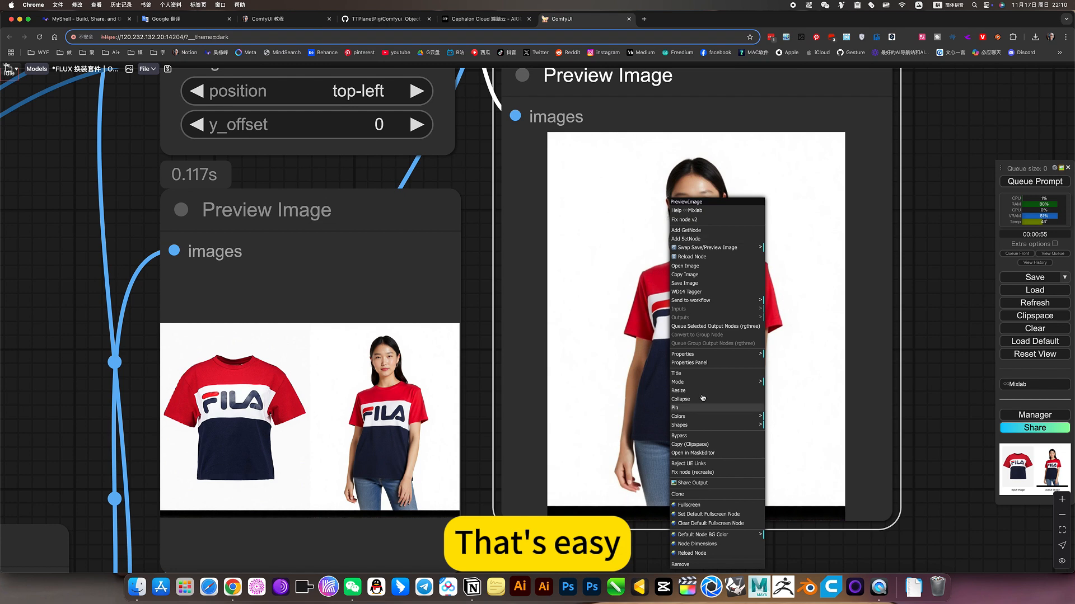
left_click(680, 284)
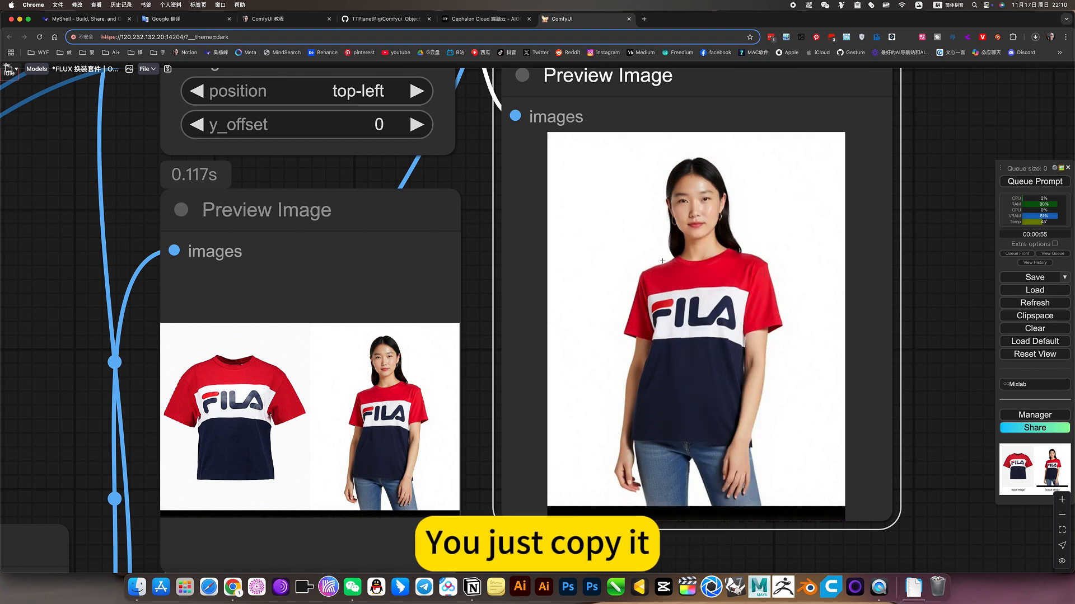
right_click(697, 257)
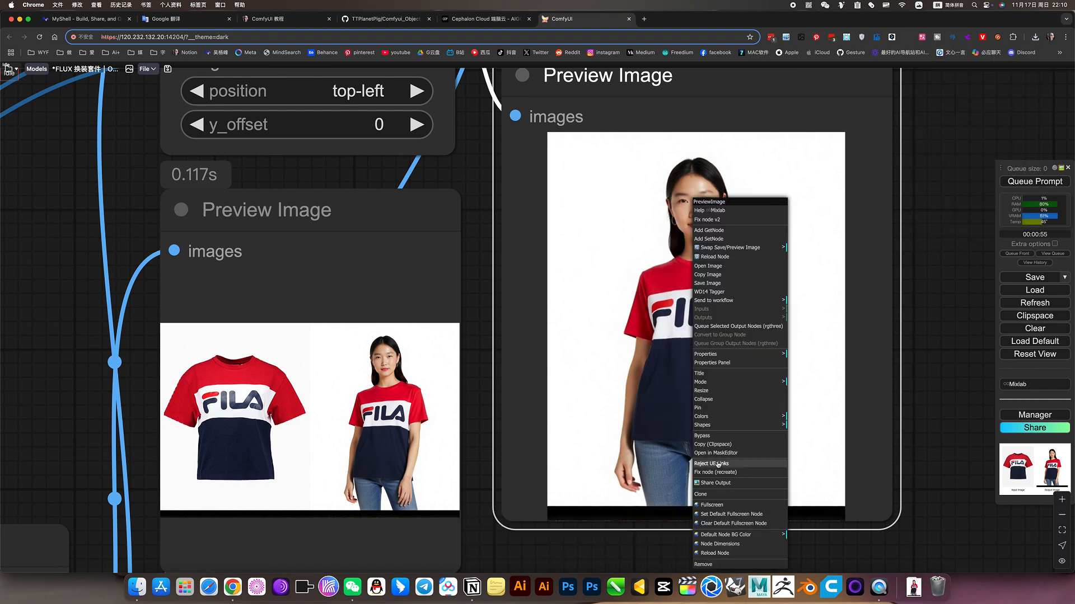
left_click(712, 445)
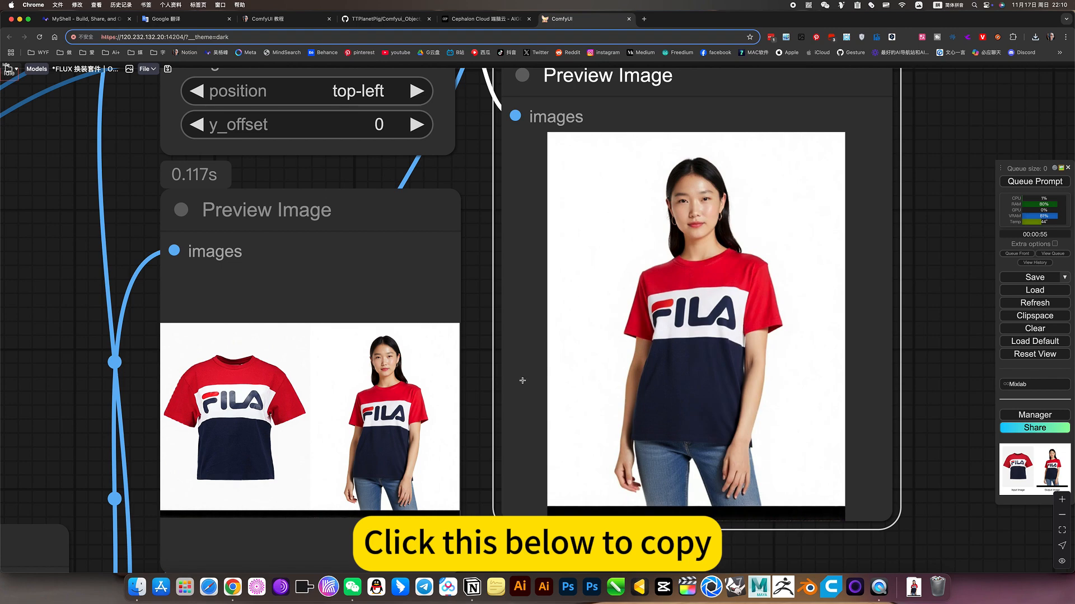
Open the FLUX 高清放大｜Controlnet Upscaler workflow from the workspace's 图像类 folder, discarding the unsaved changes to the Object_Migration workflow
scroll(520, 379, "down", 6)
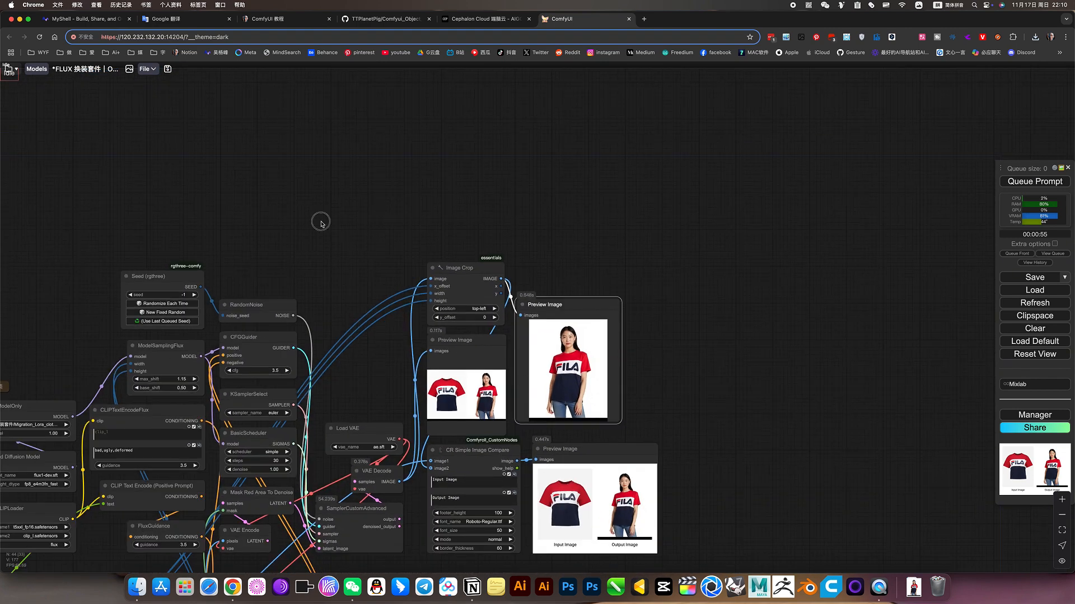
left_click_drag(319, 221, 580, 139)
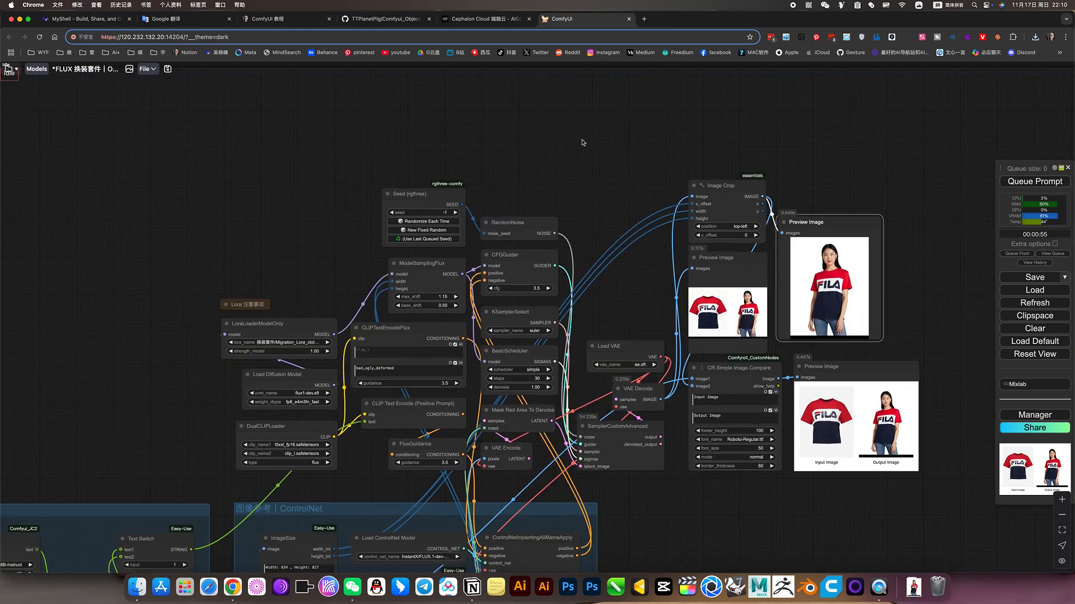
left_click(10, 70)
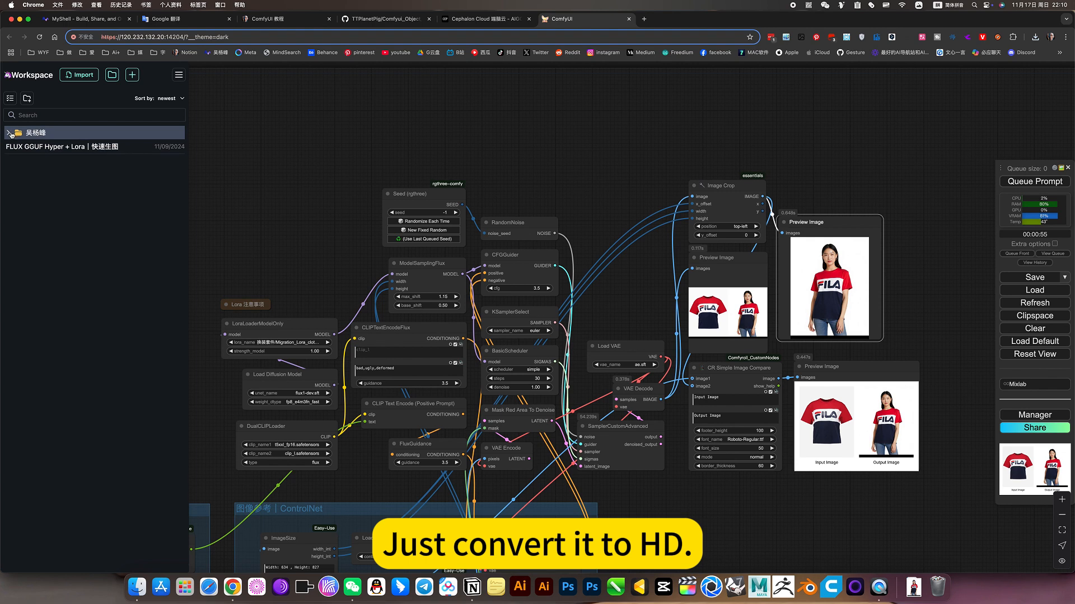
left_click(10, 134)
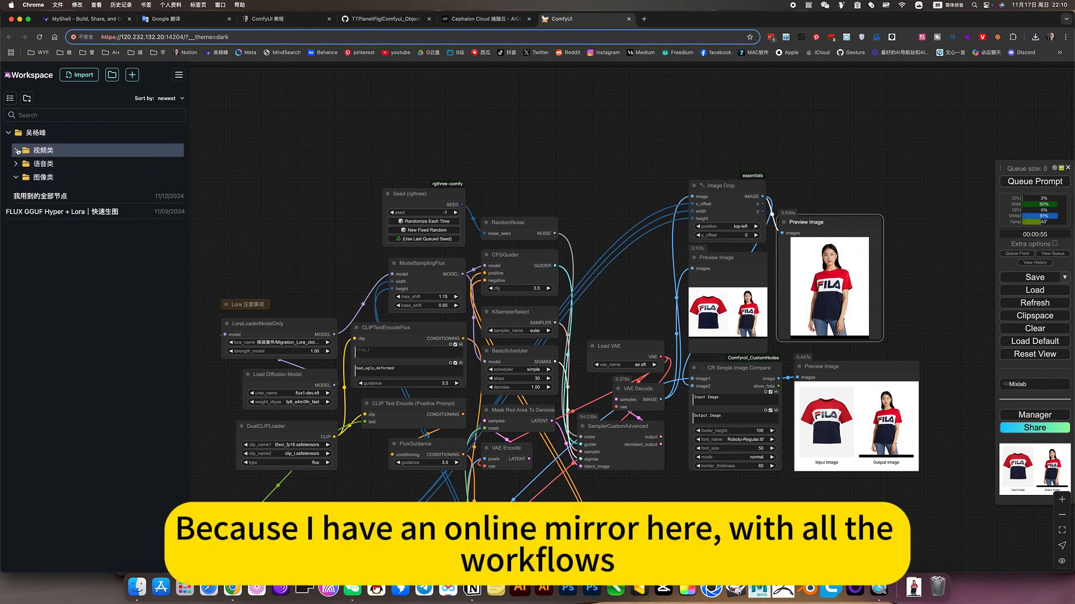
left_click(17, 151)
left_click(18, 151)
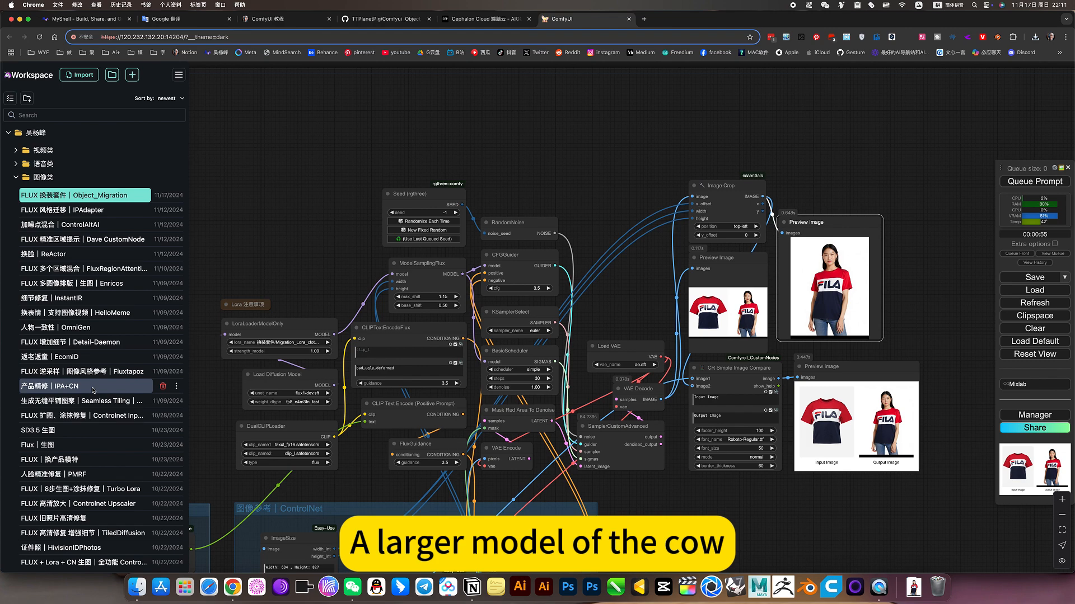
left_click(98, 505)
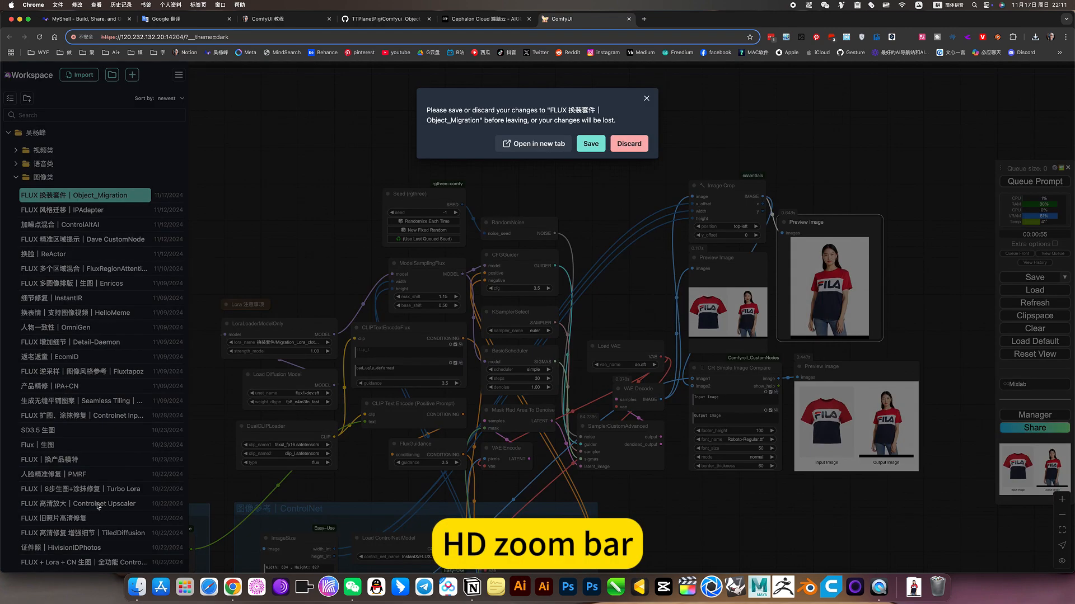
left_click(629, 144)
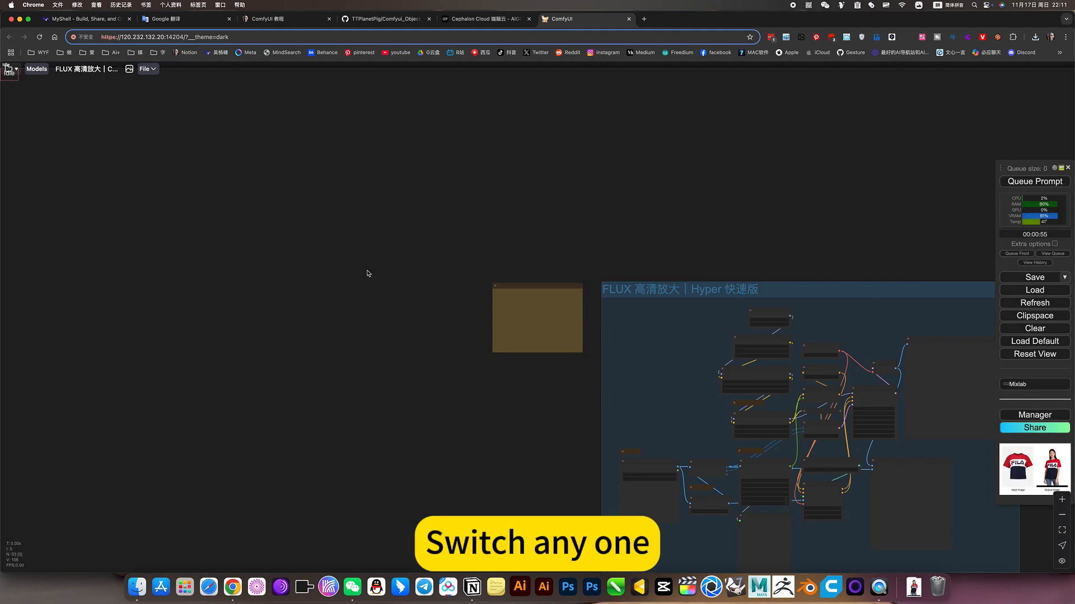
Paste the copied model image from the Clipspace into the Load Image node of the Hyper 快速版 upscaling group
scroll(265, 417, "up", 2)
left_click_drag(601, 449, 342, 320)
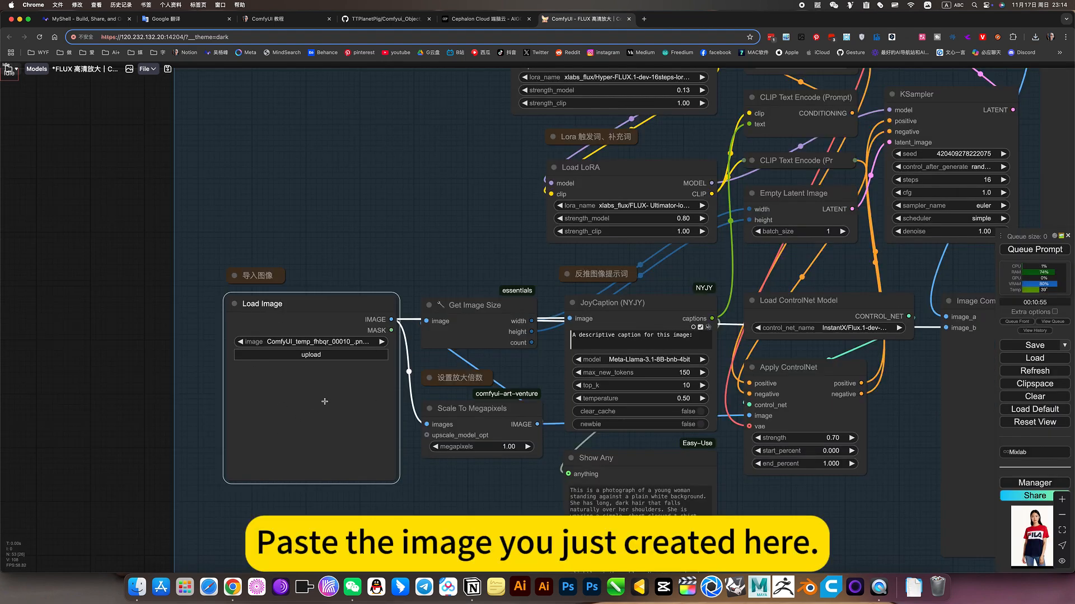
right_click(325, 402)
left_click(344, 449)
Run the FLUX 高清放大｜Hyper 快速版 upscaling workflow on the pasted model image
scroll(410, 272, "down", 5)
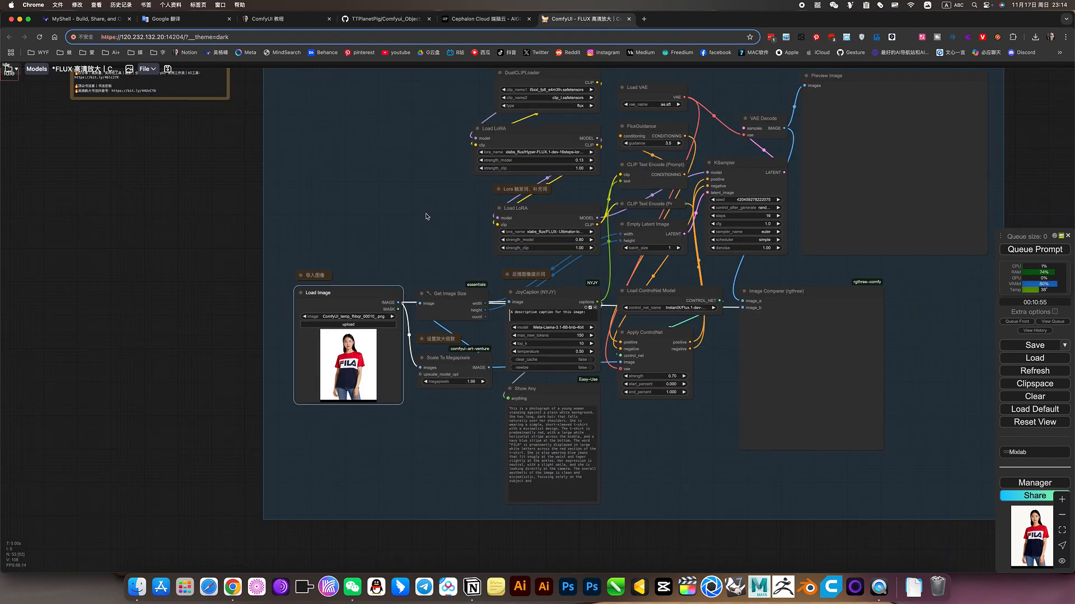
left_click_drag(427, 217, 317, 238)
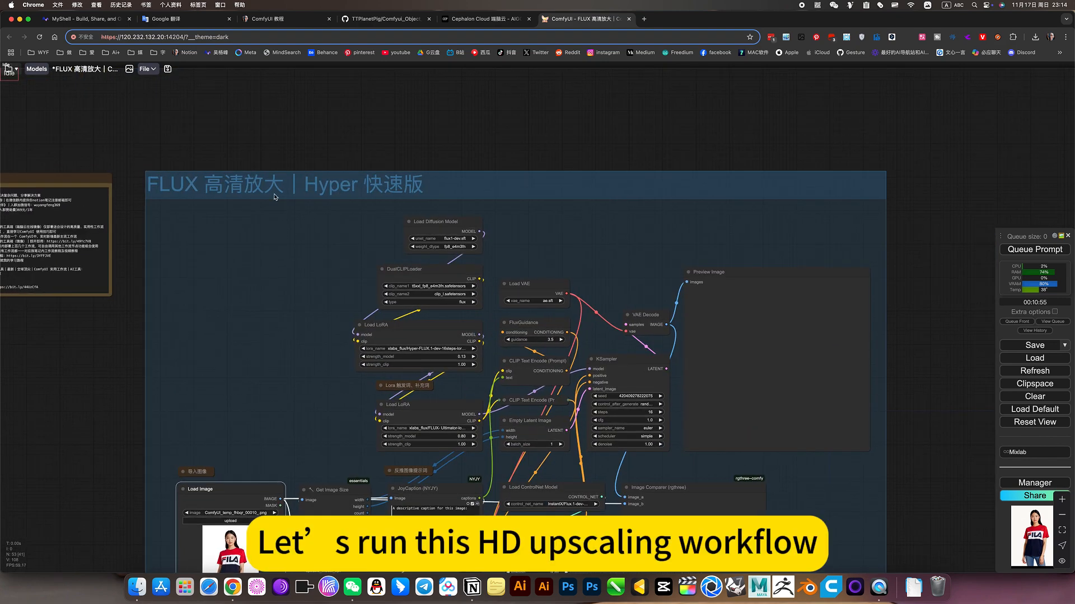
left_click_drag(297, 271, 245, 157)
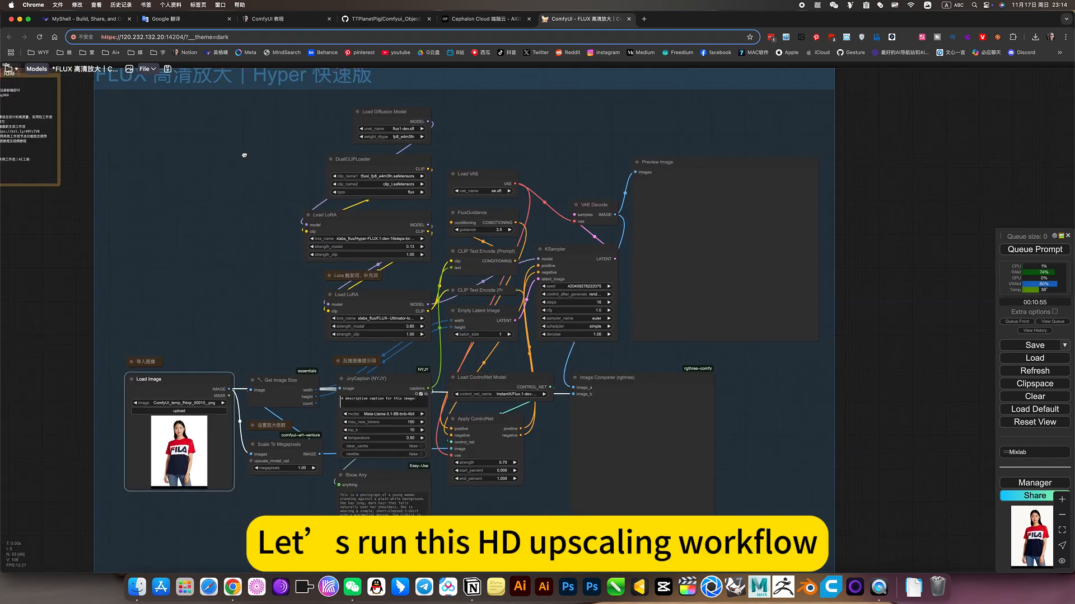
left_click(1033, 251)
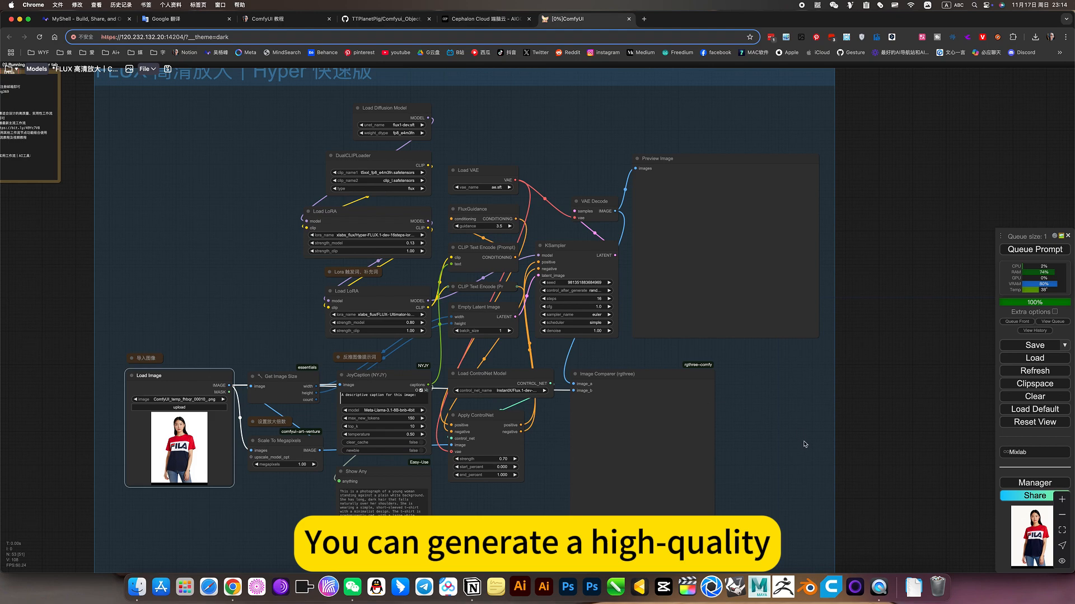
left_click_drag(819, 378, 823, 370)
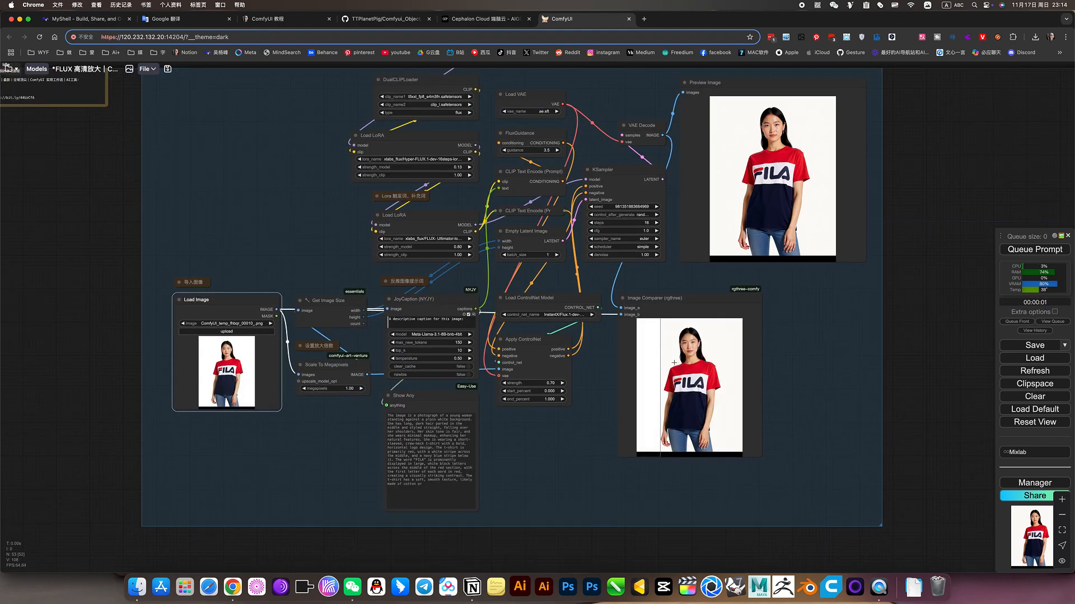
Examine the sharpness of the original model's face and clothing in the Load Image node
scroll(213, 352, "up", 12)
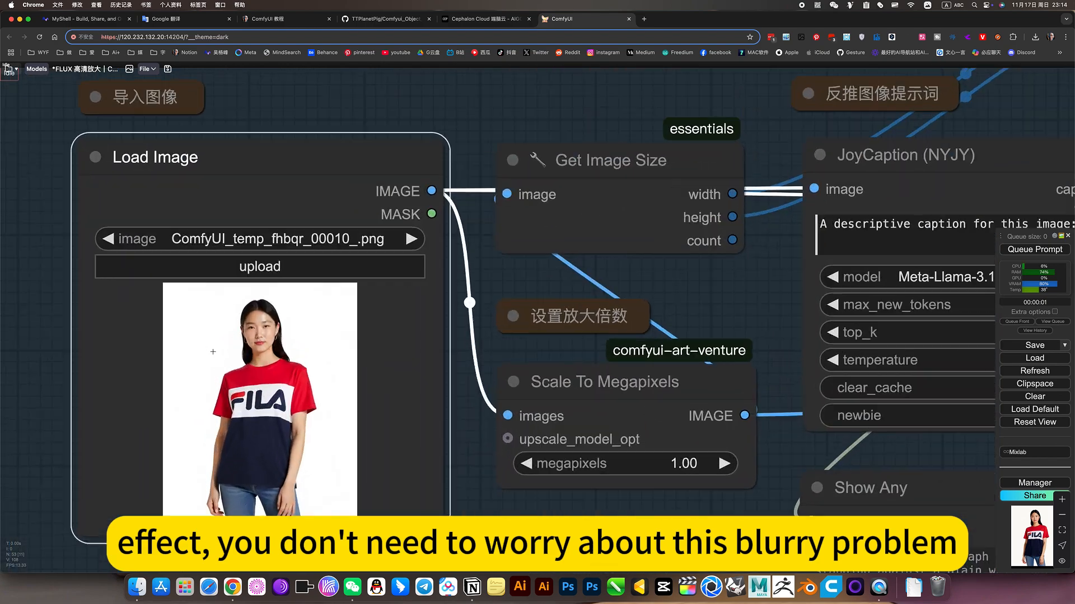
scroll(213, 352, "up", 12)
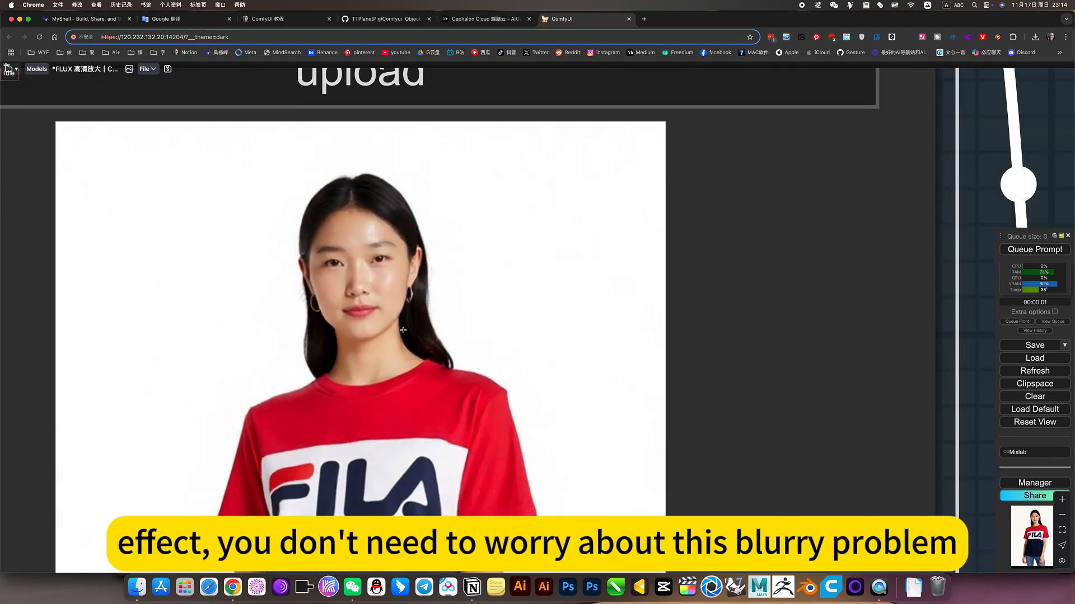
scroll(403, 330, "down", 15)
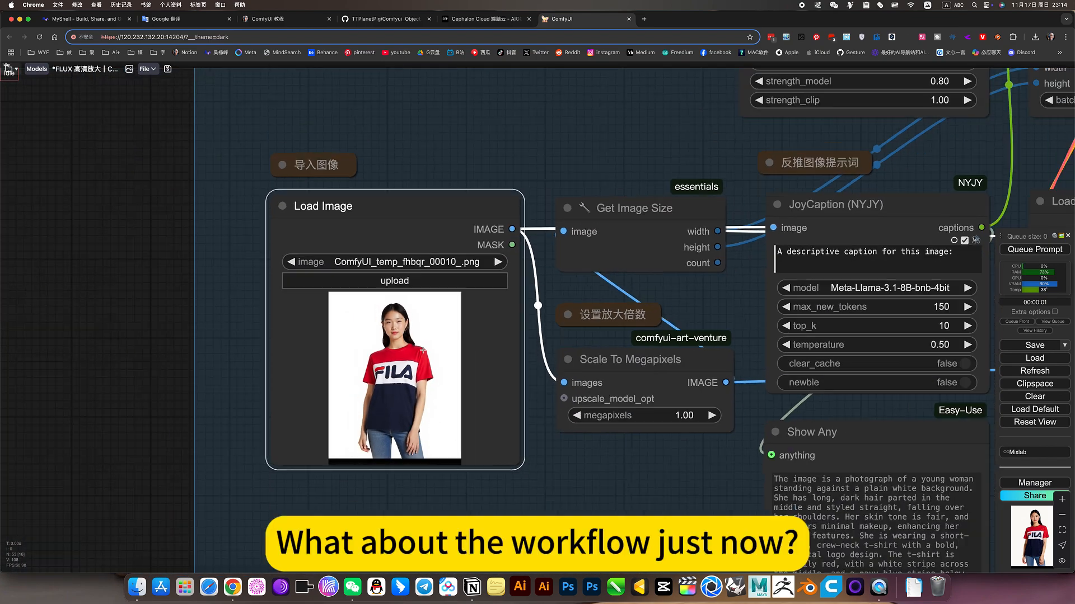
scroll(423, 350, "down", 5)
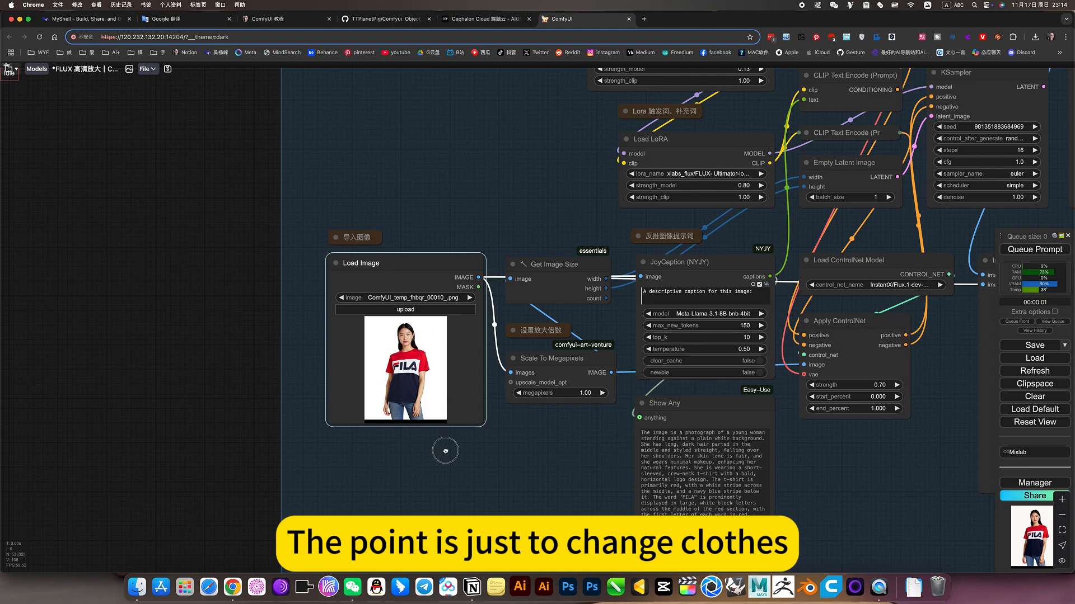
Examine the upscaled model image in the Preview Image node beside VAE Decode
left_click_drag(446, 451, 183, 465)
scroll(591, 469, "down", 4)
left_click_drag(891, 345, 689, 418)
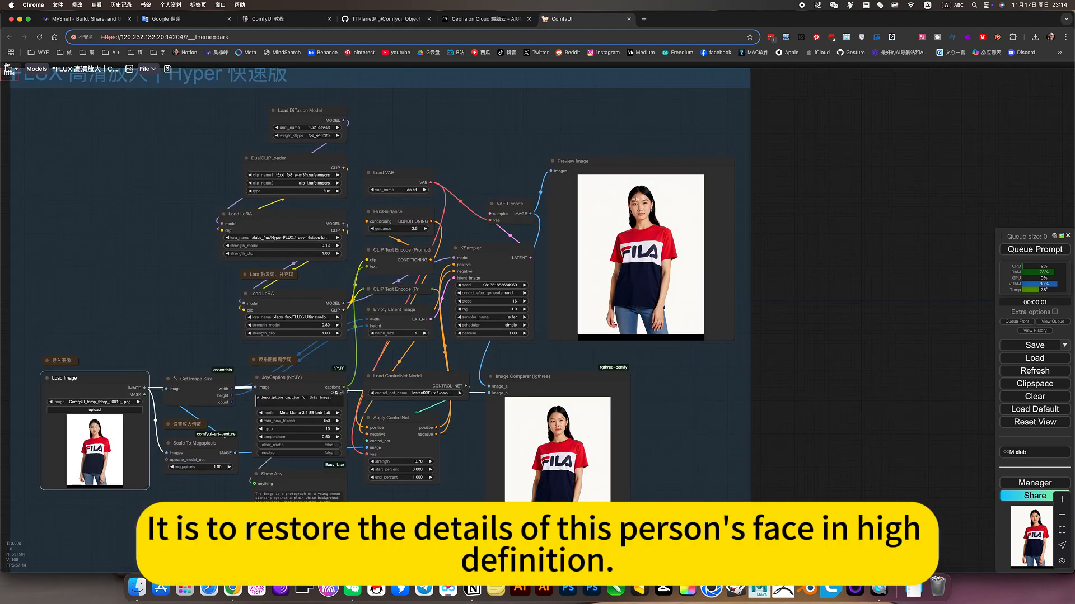
scroll(637, 200, "up", 10)
scroll(656, 254, "down", 6)
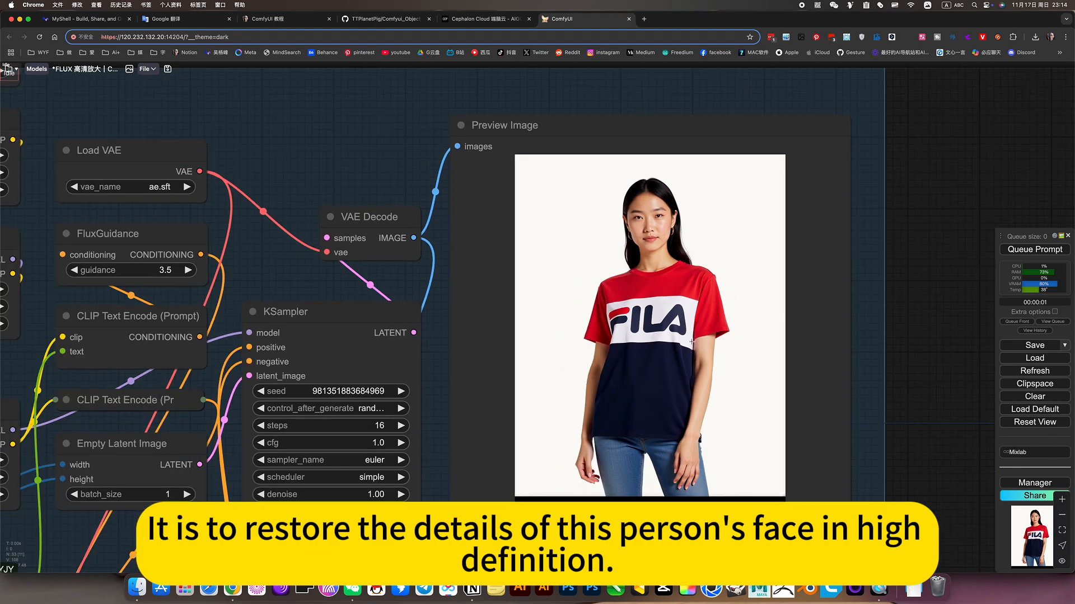
Compare the model's facial details before and after upscaling in the Image Comparer (rgthree) node
left_click_drag(721, 392, 757, 230)
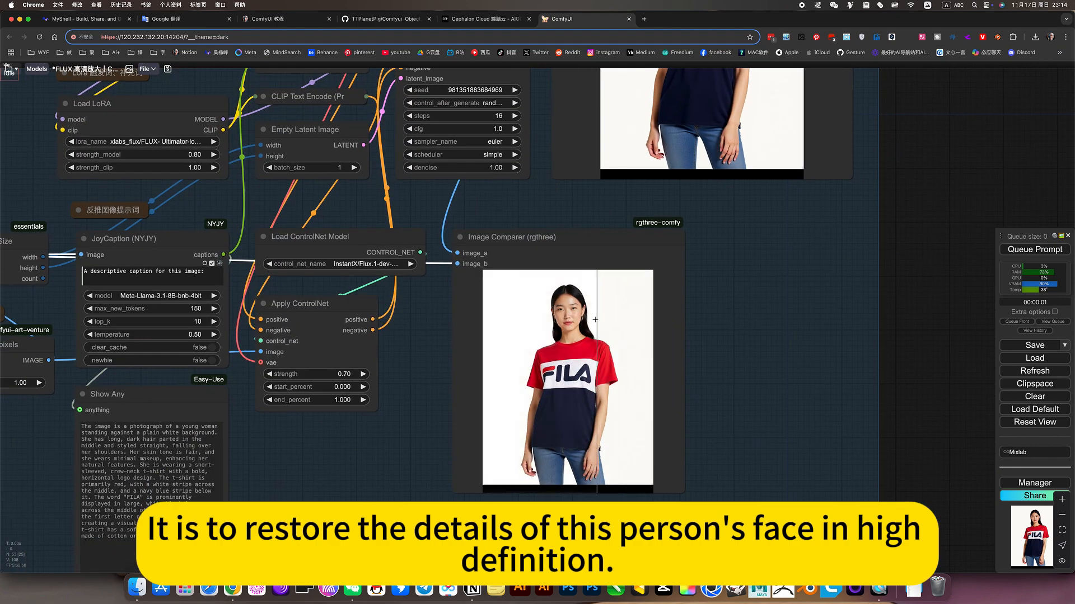
scroll(593, 328, "up", 10)
scroll(527, 302, "up", 10)
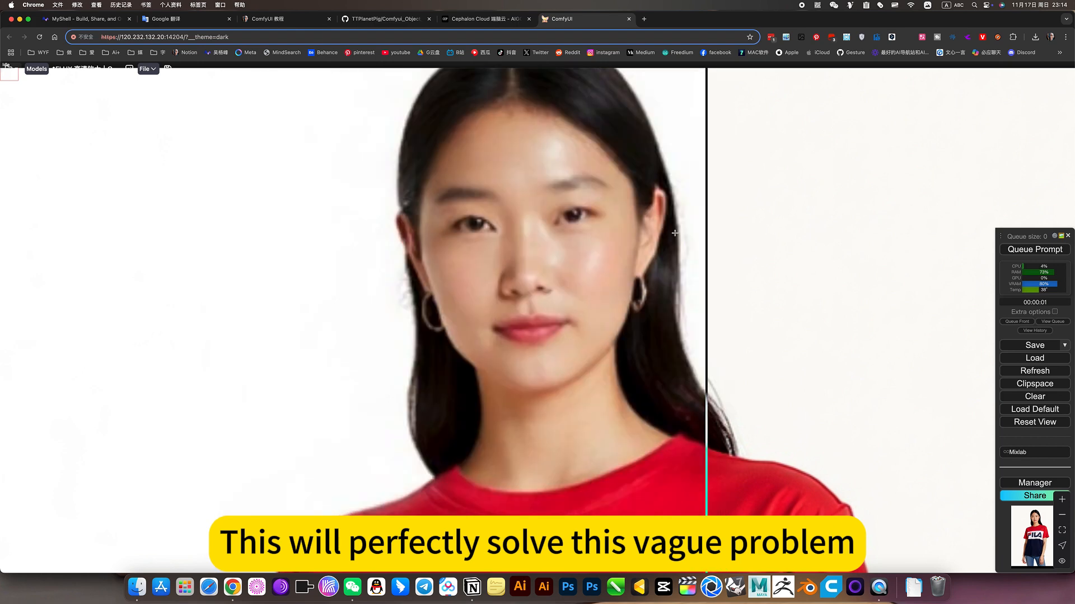
scroll(434, 265, "down", 5)
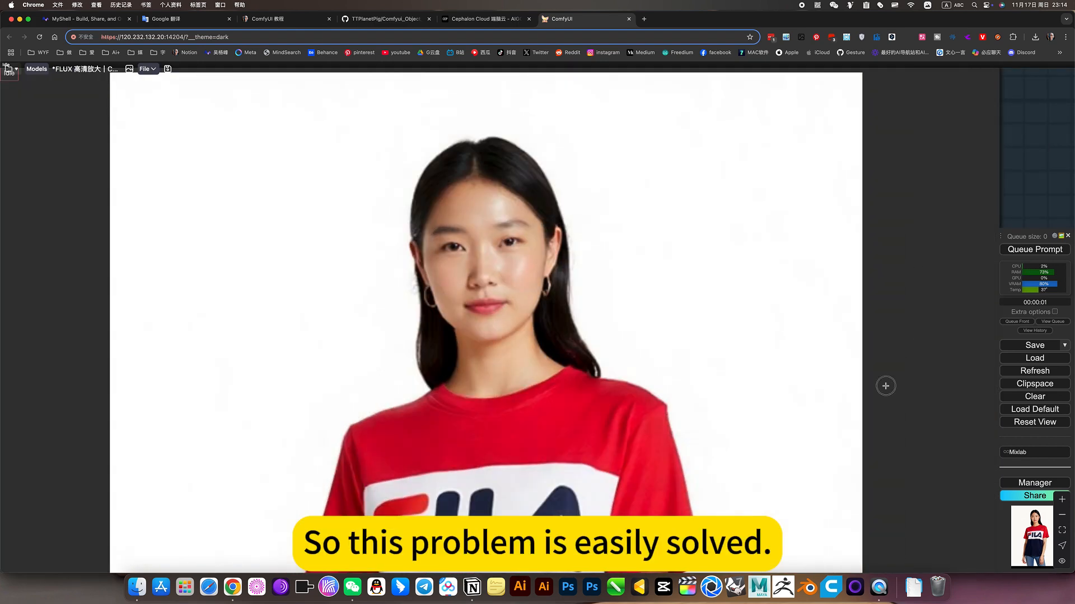
scroll(601, 353, "down", 5)
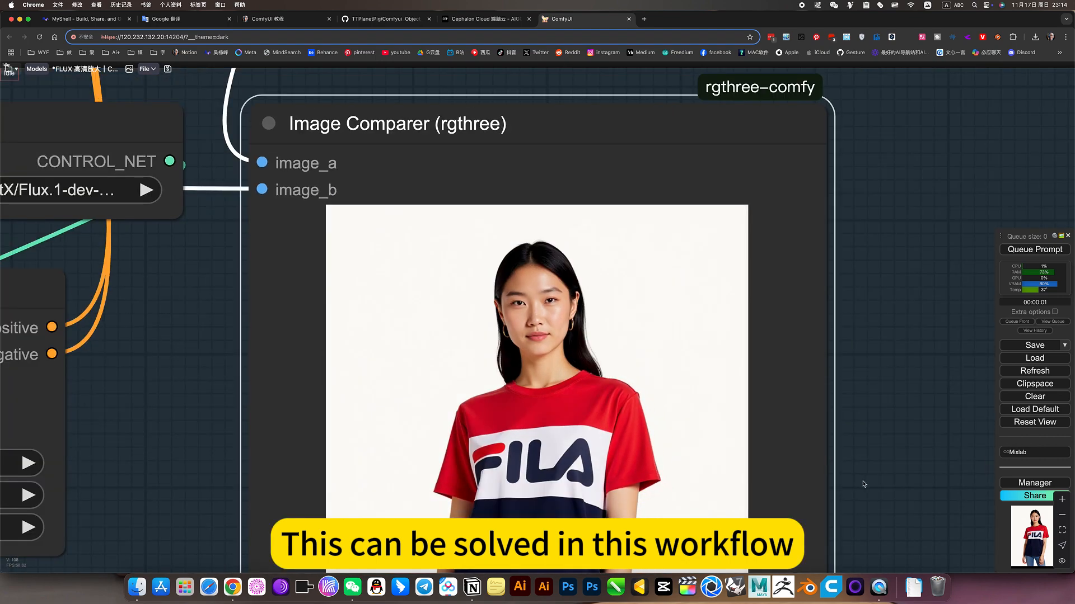
Compare the T-shirt, hands and jeans before and after upscaling in the Image Comparer node
left_click_drag(869, 400, 879, 190)
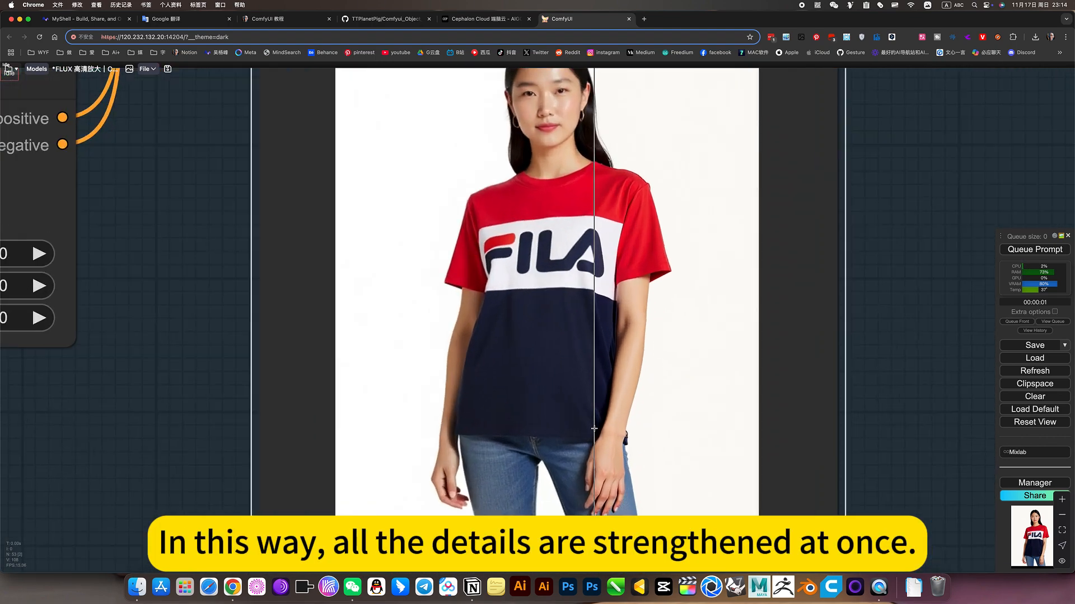
scroll(593, 429, "up", 8)
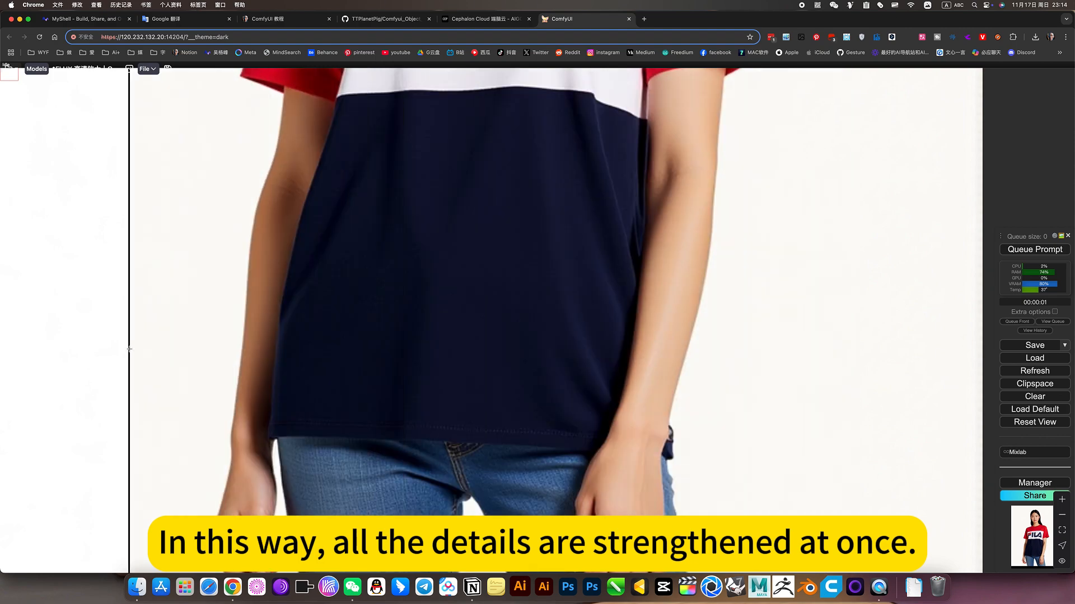
scroll(377, 333, "down", 4)
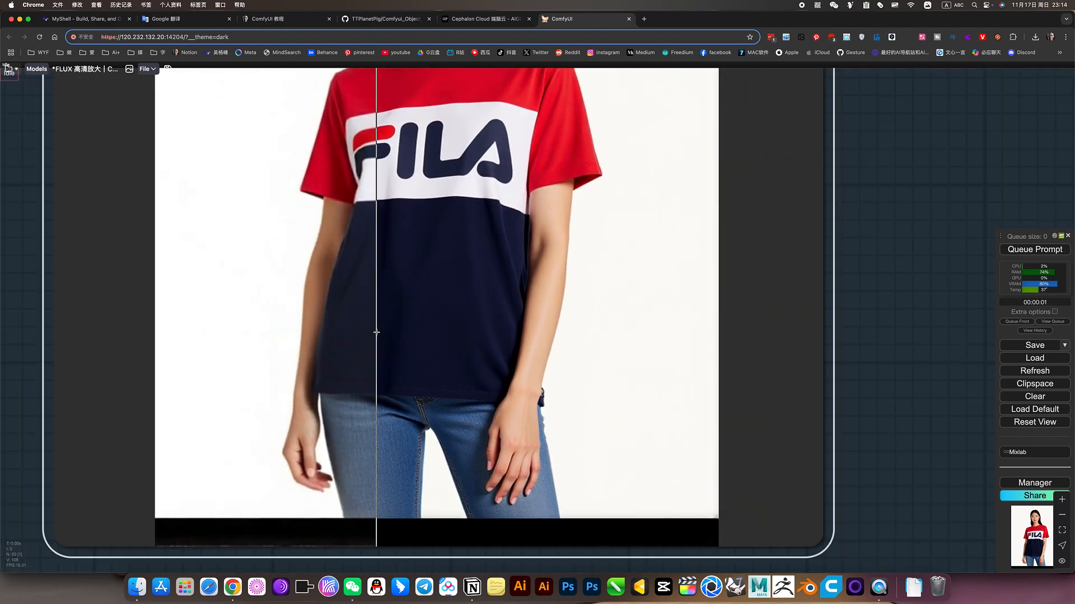
scroll(377, 333, "down", 12)
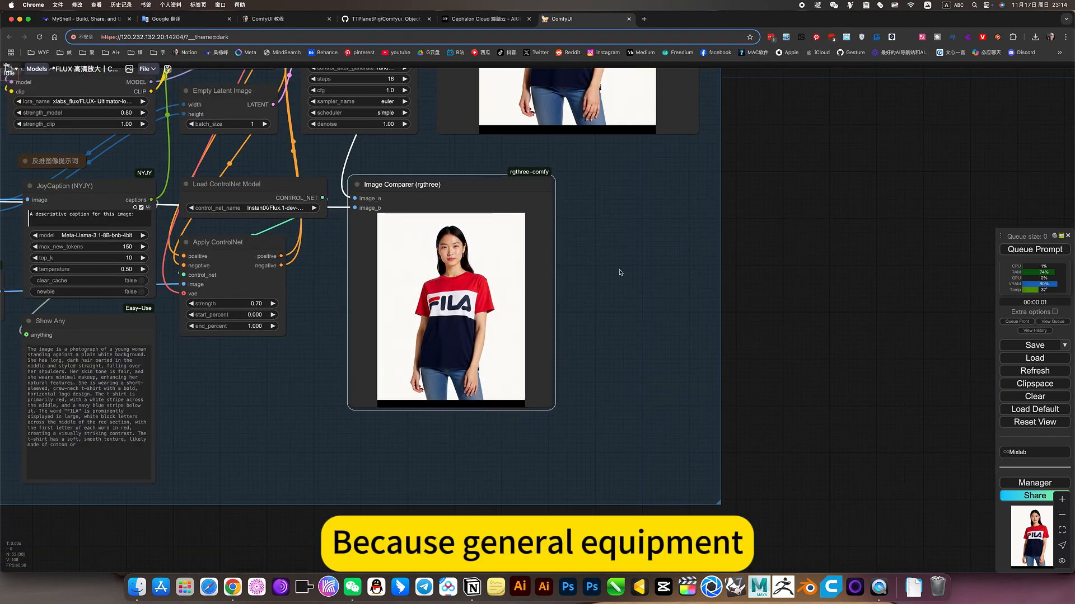
Review the complete Hyper 快速版 upscaling group from the Load Image node to both result images
scroll(760, 420, "down", 10)
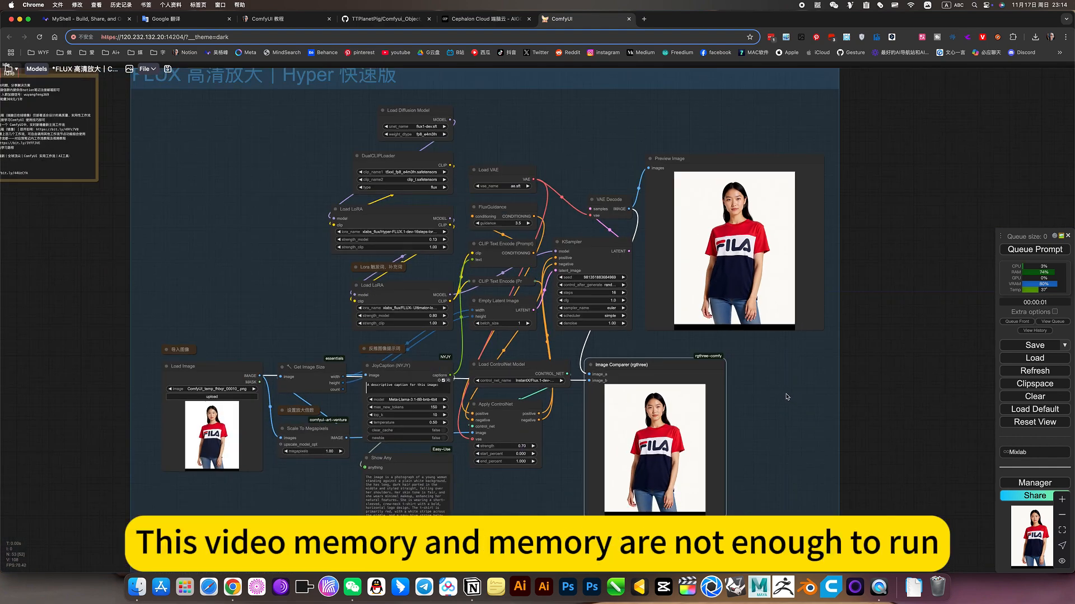
left_click_drag(786, 397, 838, 391)
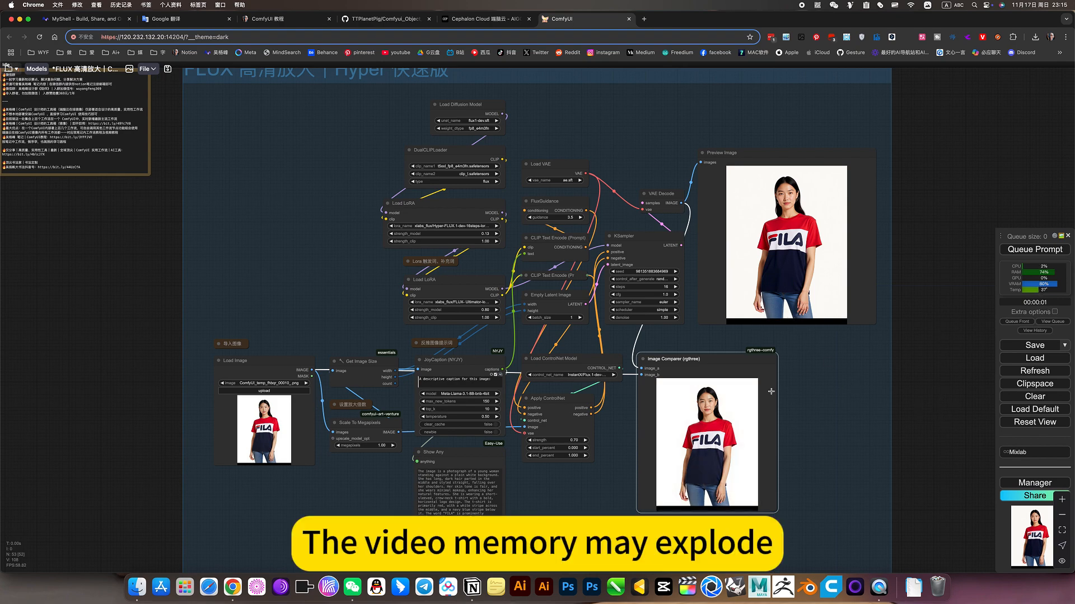
scroll(771, 391, "down", 5)
scroll(868, 343, "down", 2)
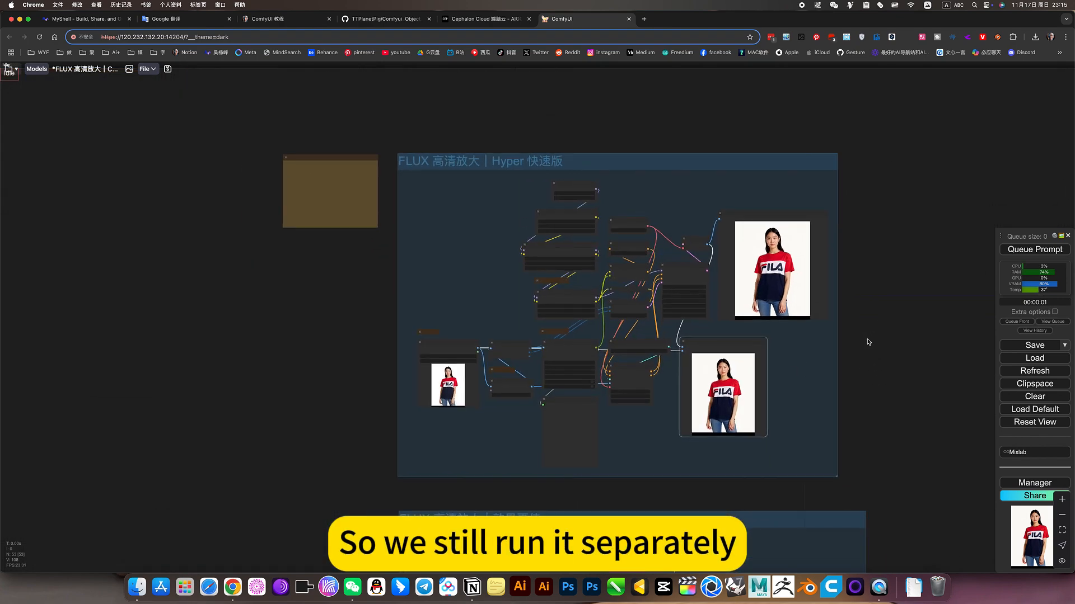